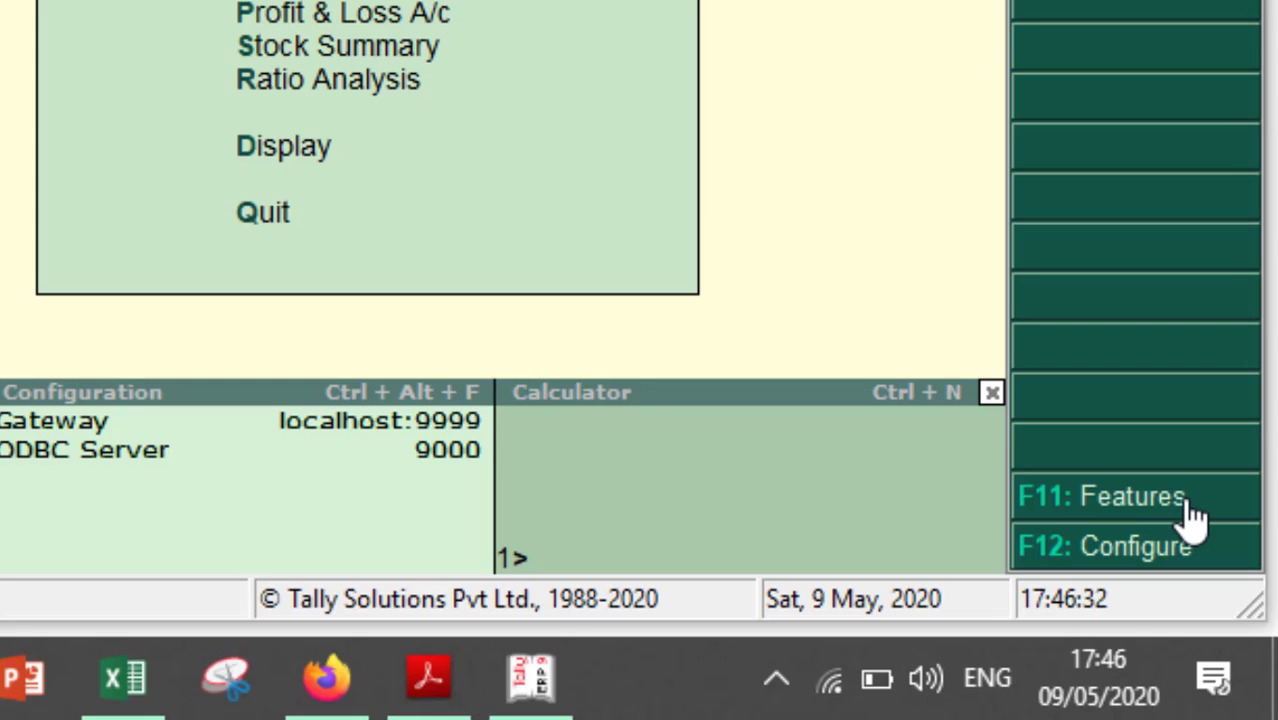
- Open Company Features (F11) and enter the Statutory & Taxation section
{"action": "key", "text": "F11"}
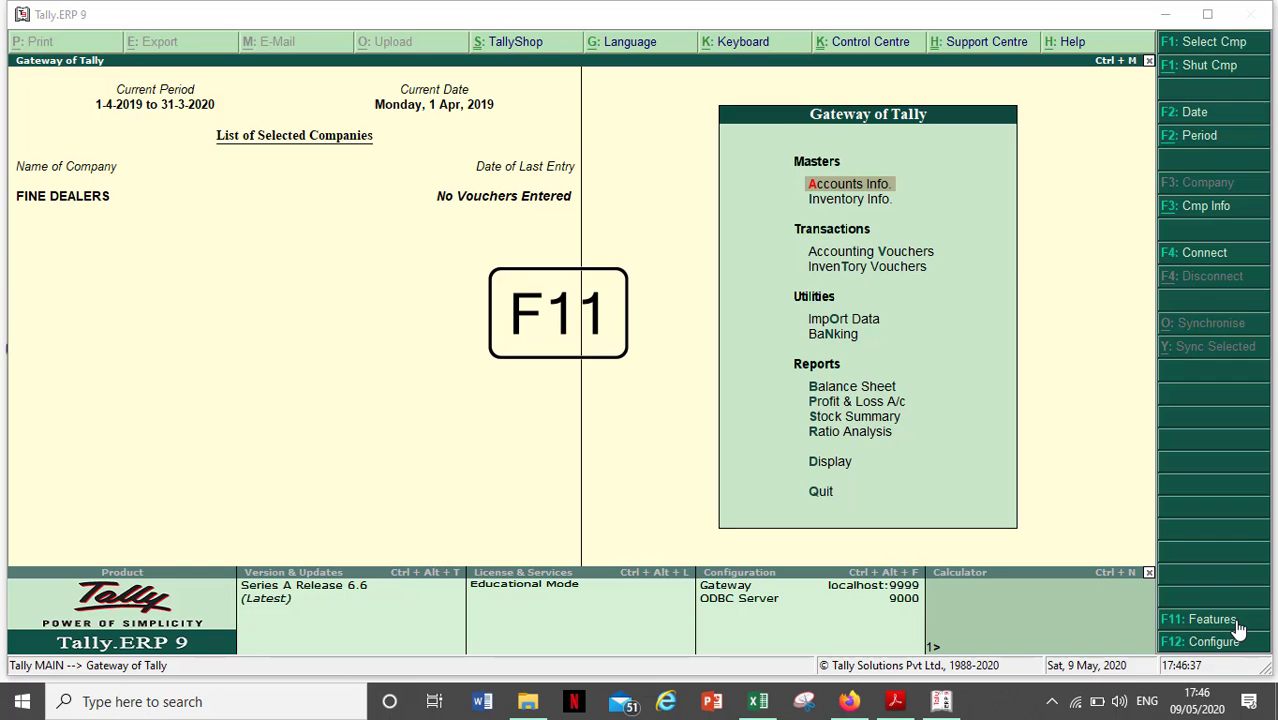
{"action": "left_click", "coordinate": [1236, 621]}
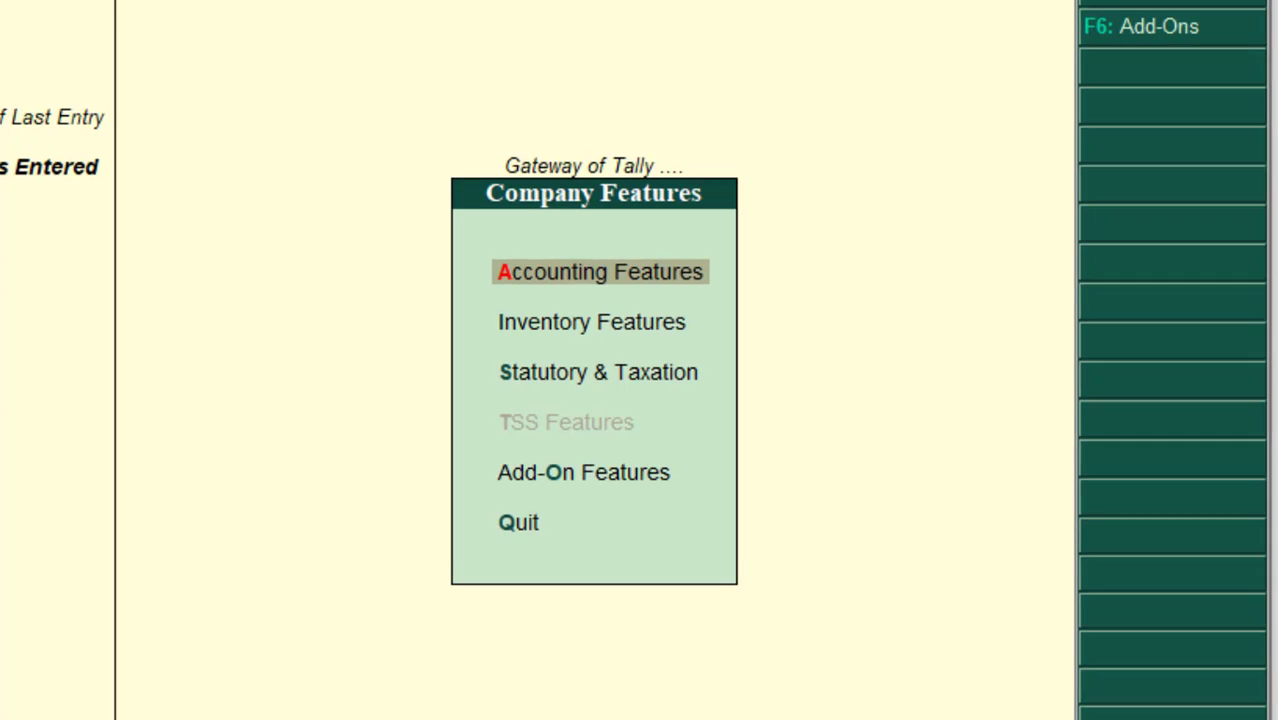
{"action": "key", "text": "Down"}
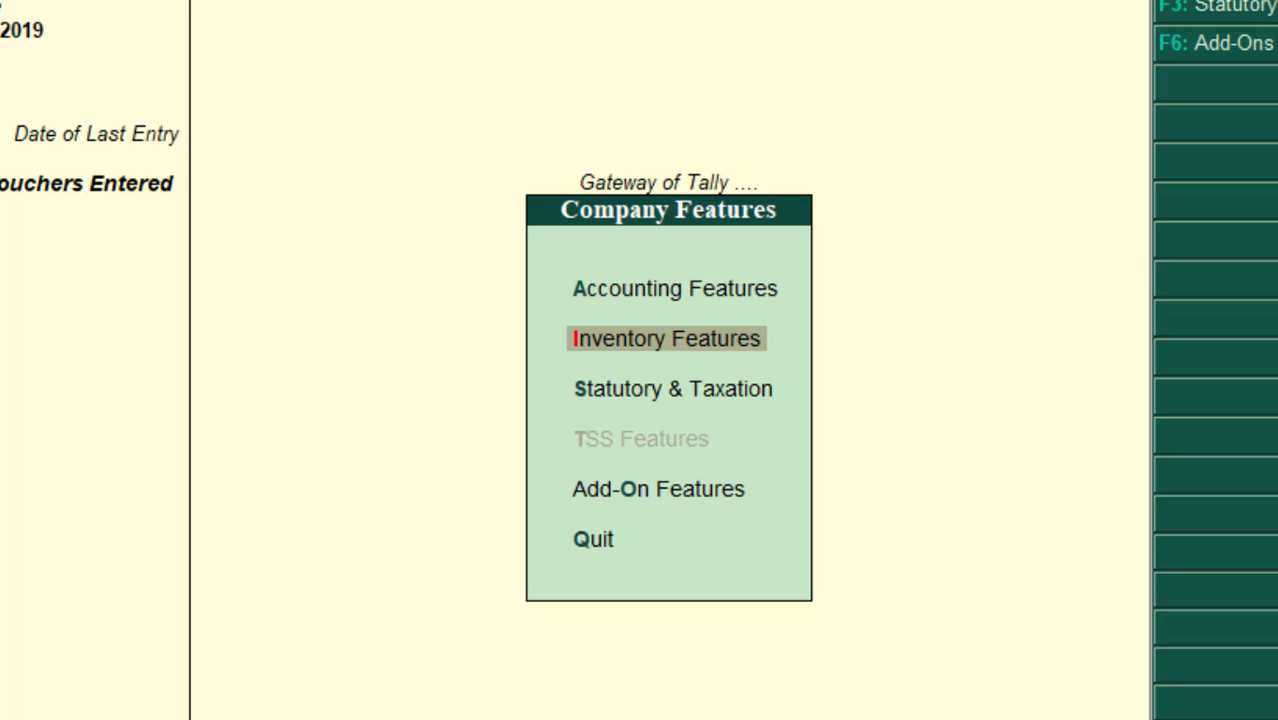
{"action": "key", "text": "Down"}
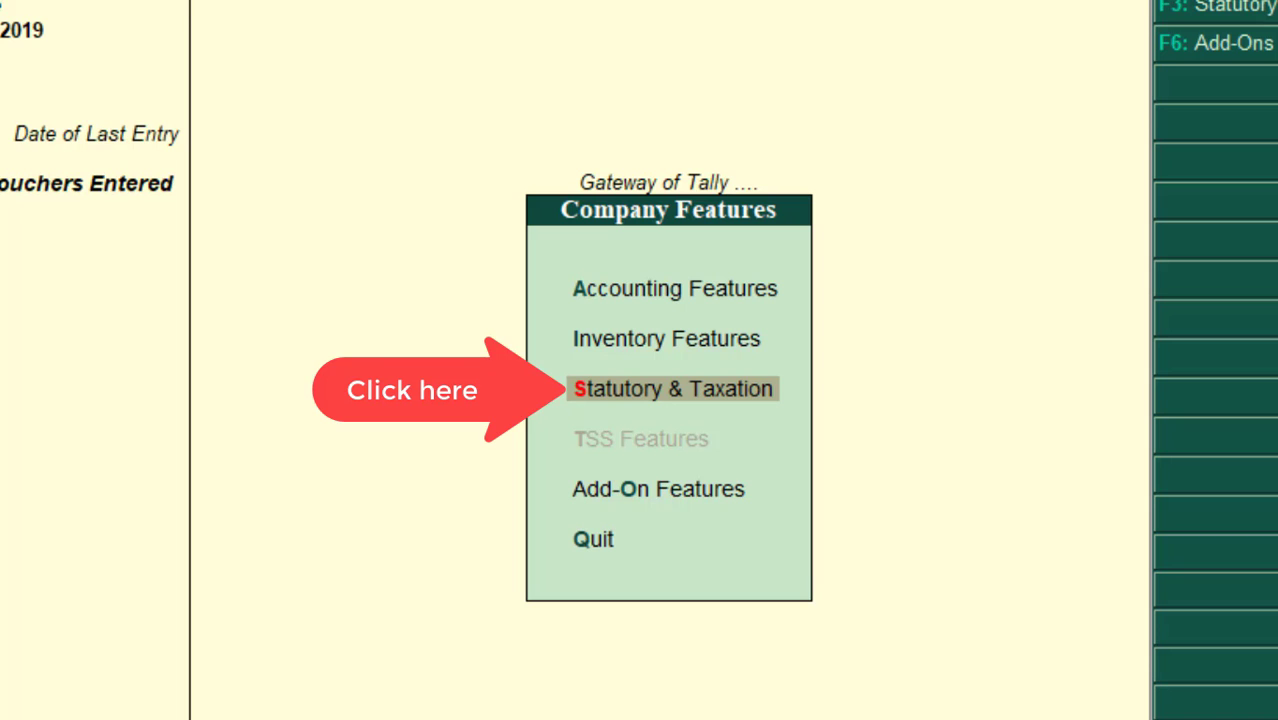
{"action": "key", "text": "Return"}
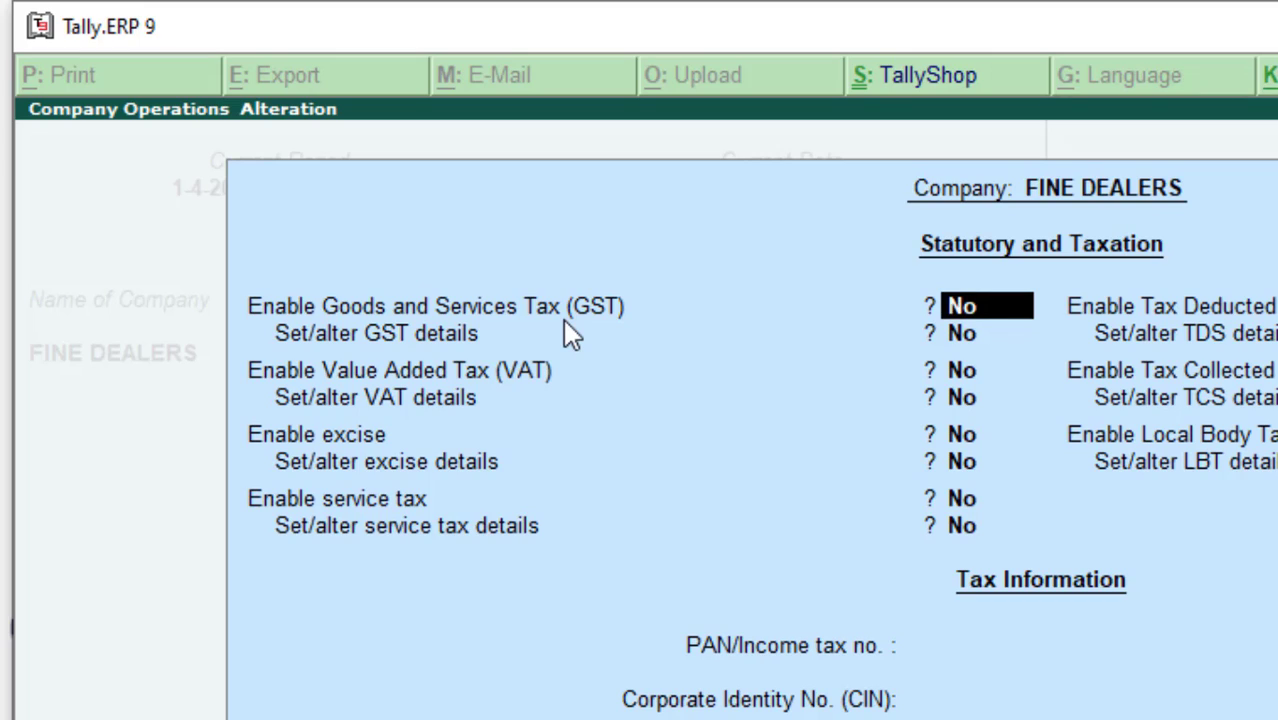
- Set Enable Goods and Services Tax to Yes and Set/alter GST details to Yes
{"action": "type", "text": "Y"}
{"action": "key", "text": "Return"}
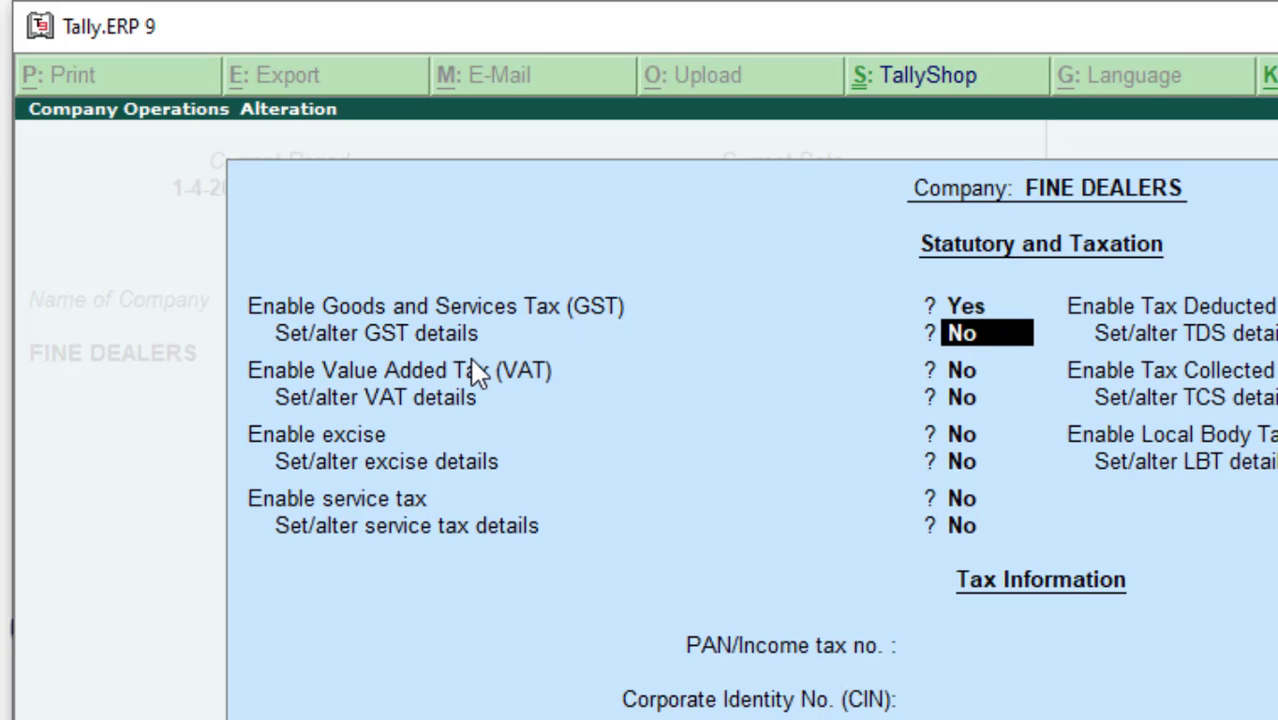
{"action": "type", "text": "Y"}
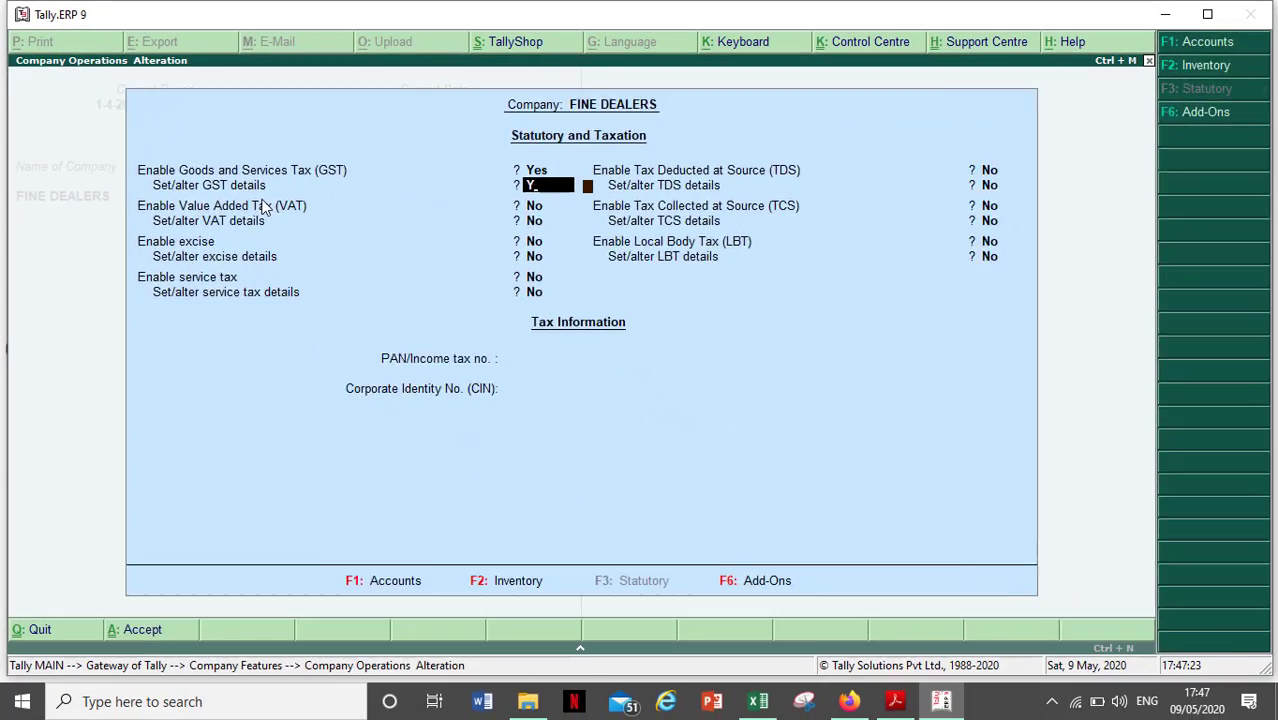
{"action": "key", "text": "Return"}
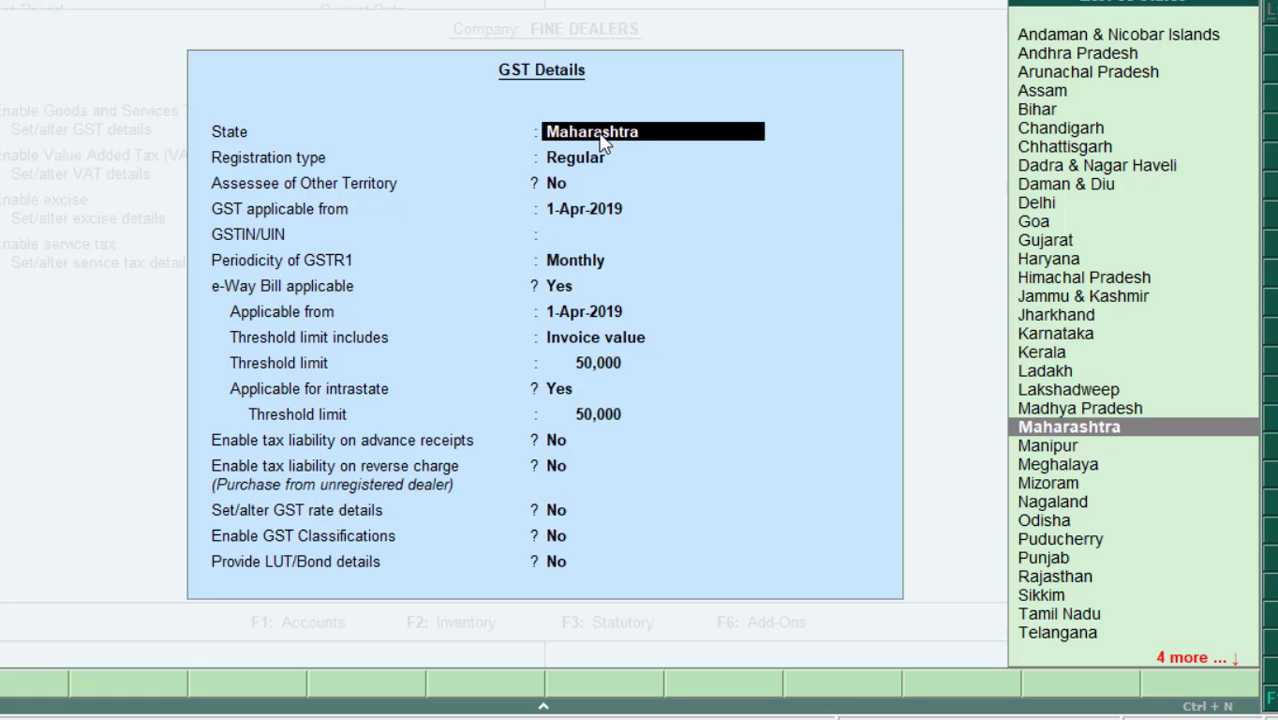
- Keep Maharashtra, Regular registration, No other territory and a 1-Apr-2019 GST start date
{"action": "key", "text": "Return"}
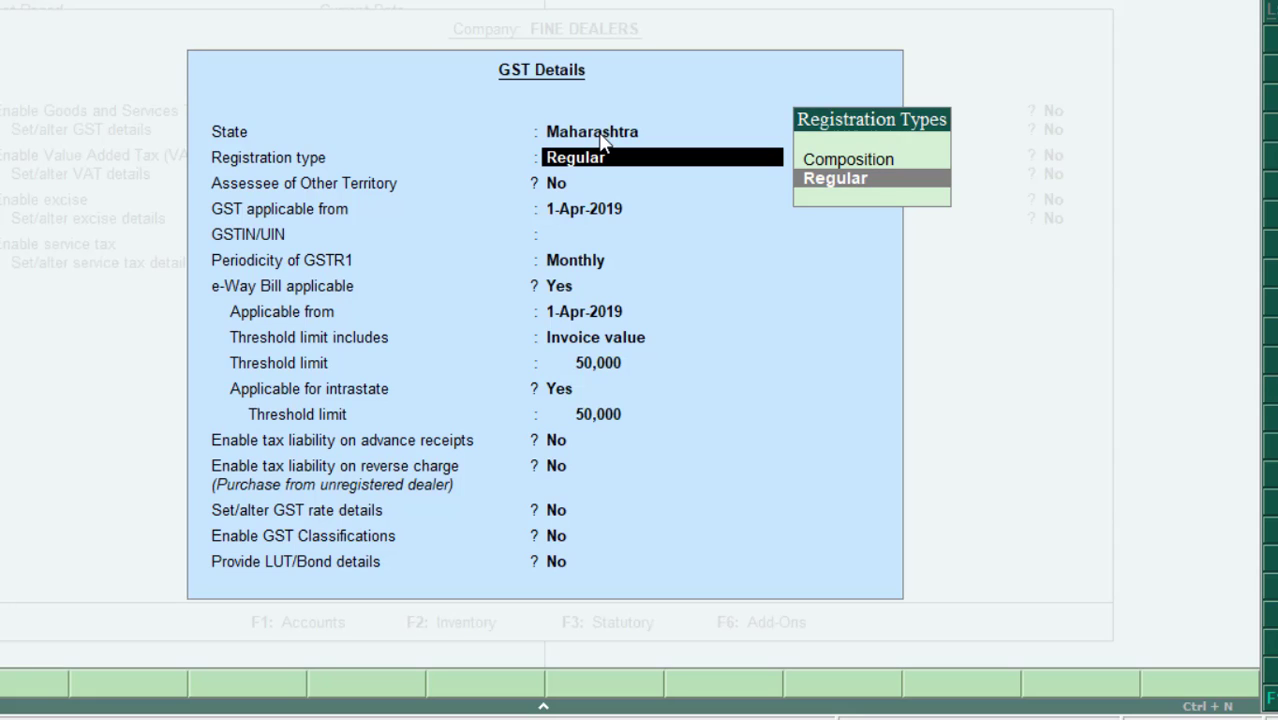
{"action": "key", "text": "Return"}
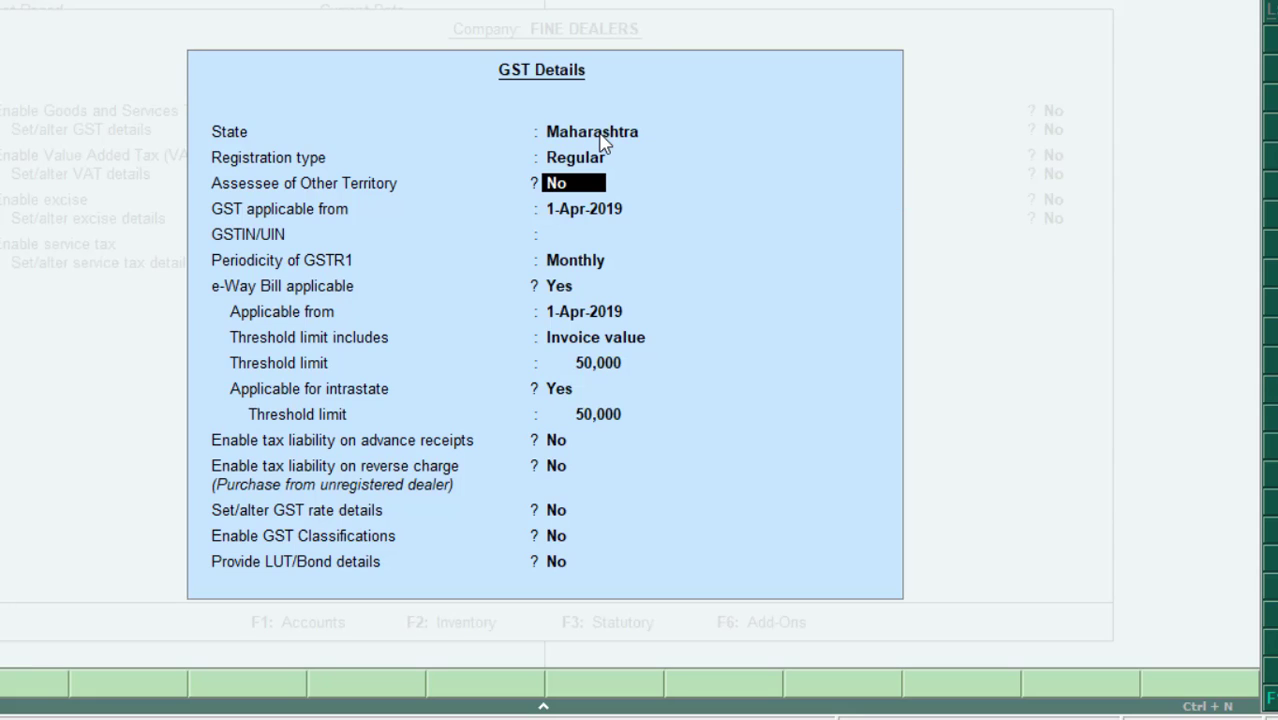
{"action": "key", "text": "Return"}
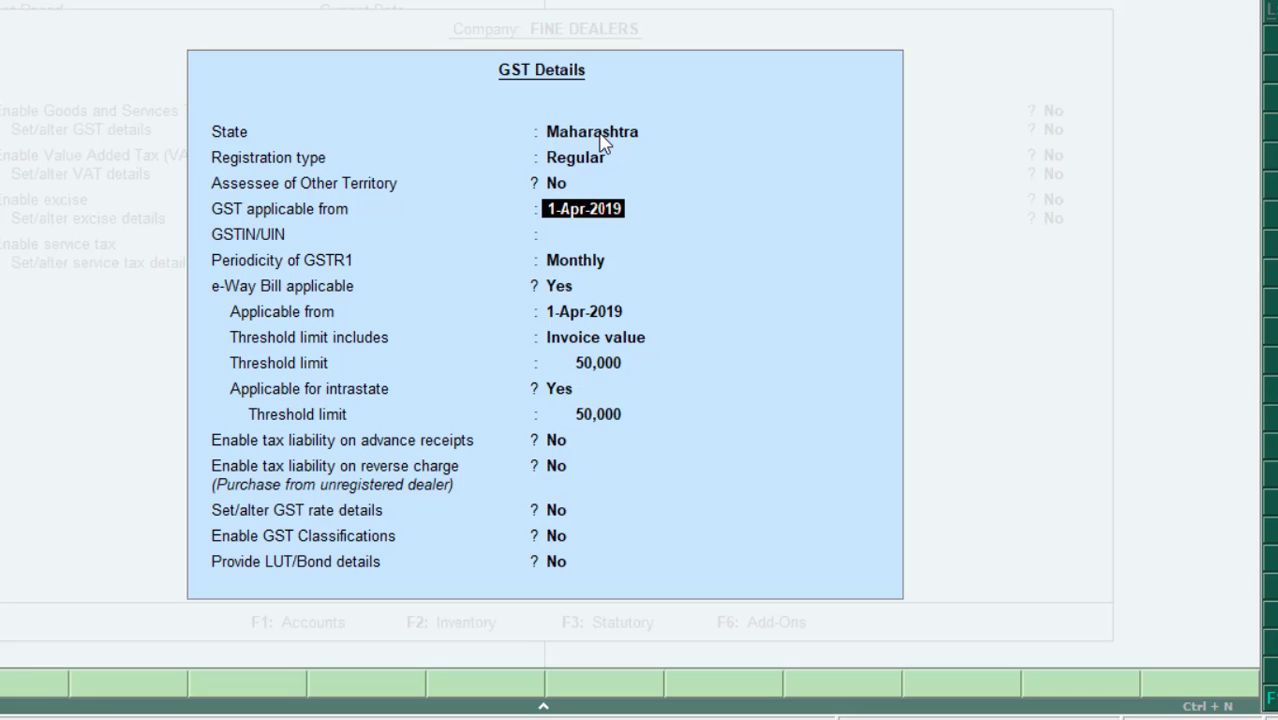
{"action": "key", "text": "Return"}
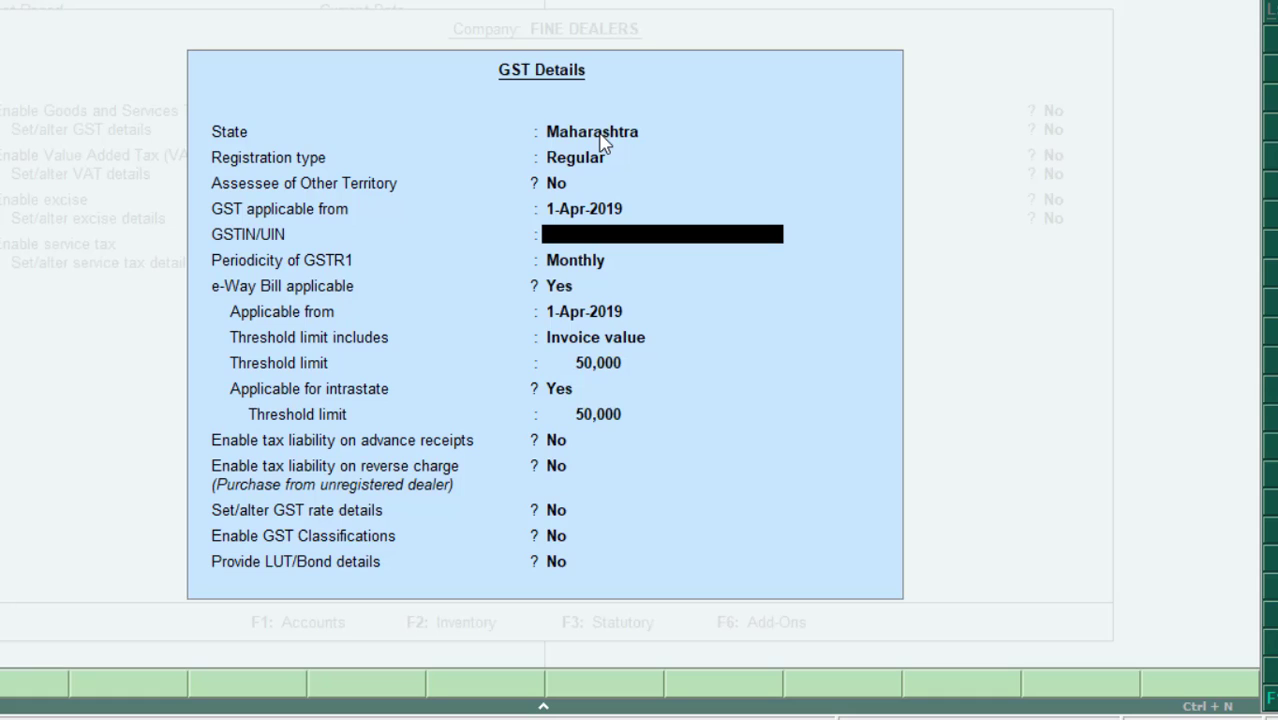
- Enter the company's GSTIN, correcting a typo, and dismiss the verification warning
{"action": "type", "text": "KN1235D54646"}
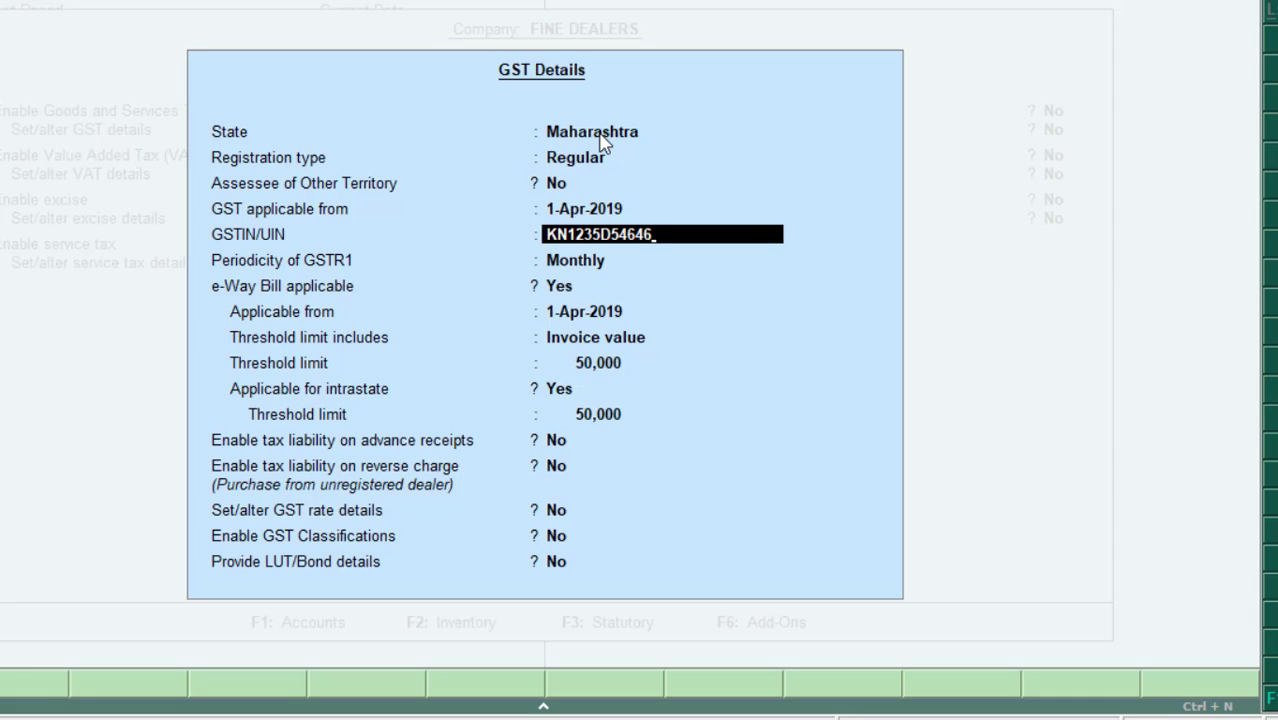
{"action": "type", "text": "Z"}
{"action": "key", "text": "Return"}
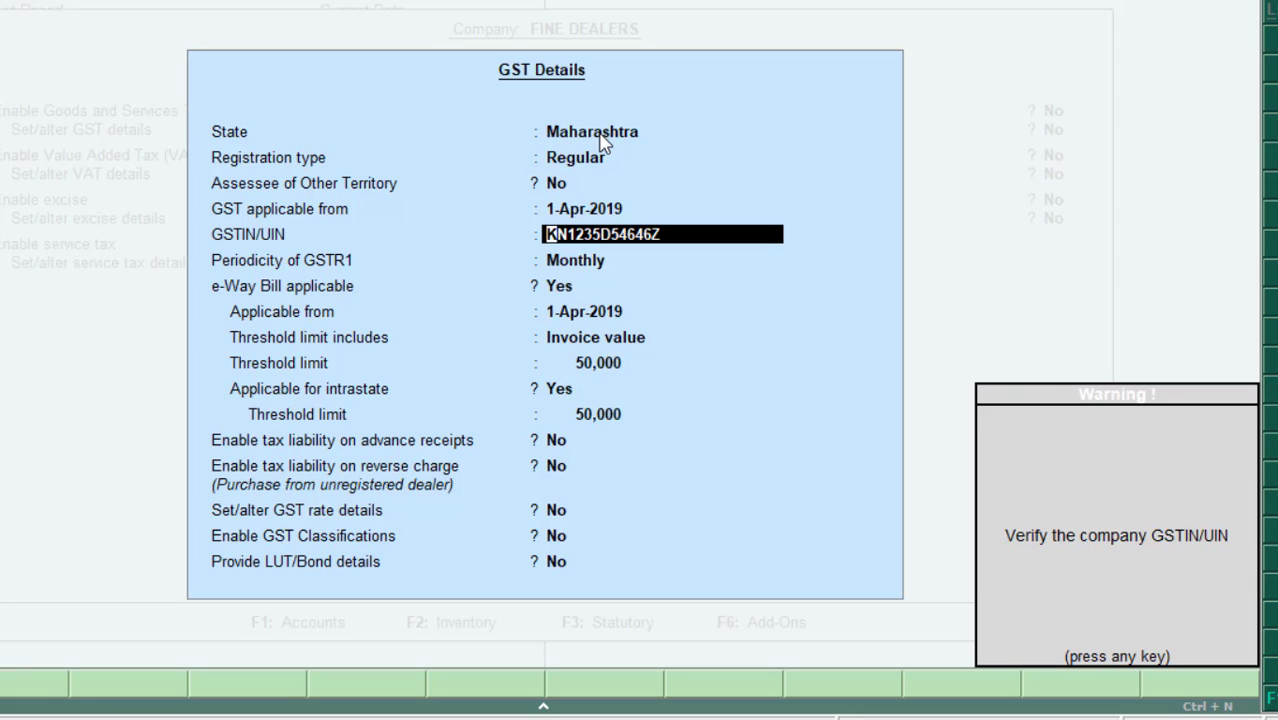
{"action": "key", "text": "Return"}
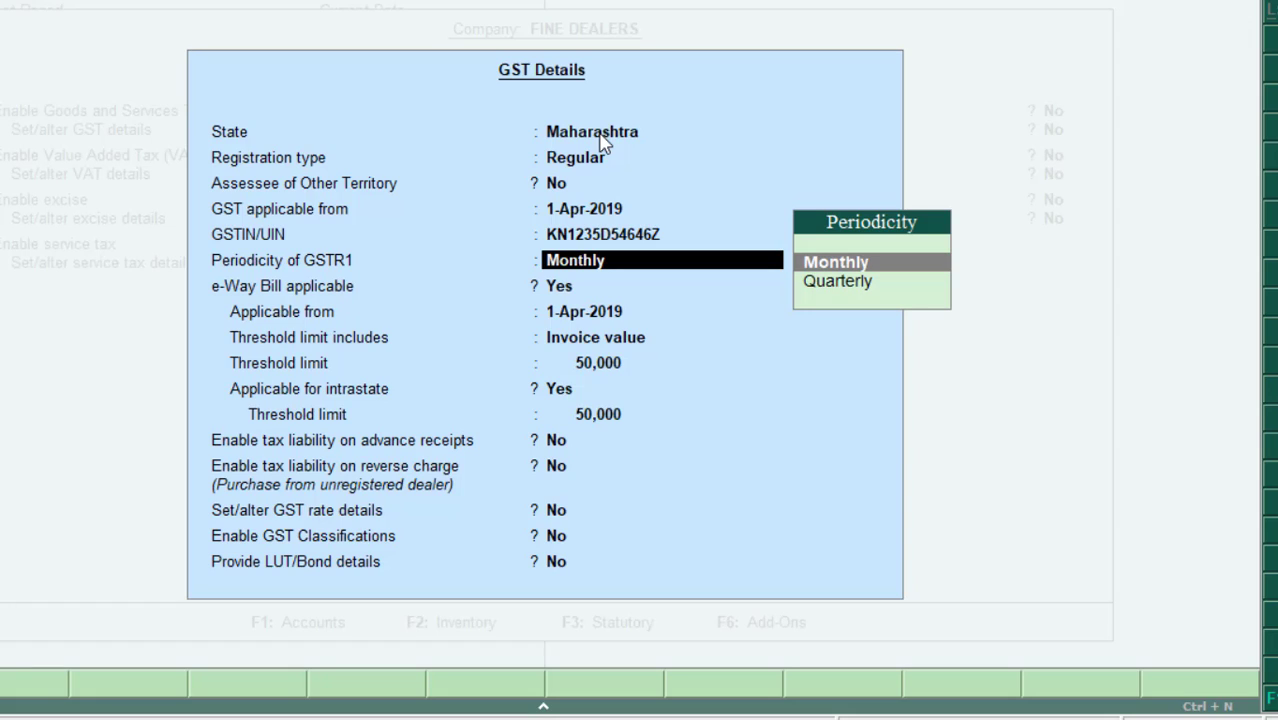
- Keep Monthly GSTR1 periodicity, default e-Way Bill settings and No for LUT/Bond
{"action": "key", "text": "Return"}
{"action": "key", "text": "Return"}
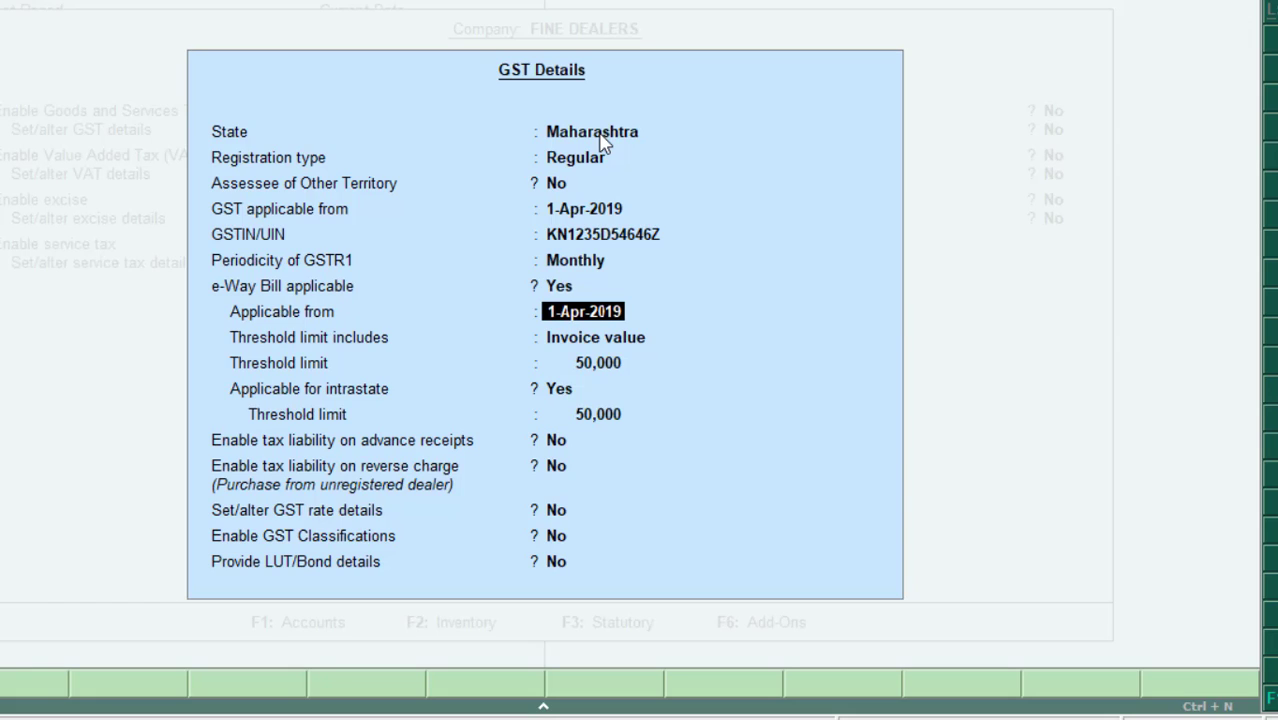
{"action": "key", "text": "Return"}
{"action": "key", "text": "Return"}
{"action": "key", "text": "Return"}
{"action": "key", "text": "Return"}
{"action": "key", "text": "Return"}
{"action": "key", "text": "Return"}
{"action": "key", "text": "Return"}
{"action": "key", "text": "Return"}
{"action": "key", "text": "Return"}
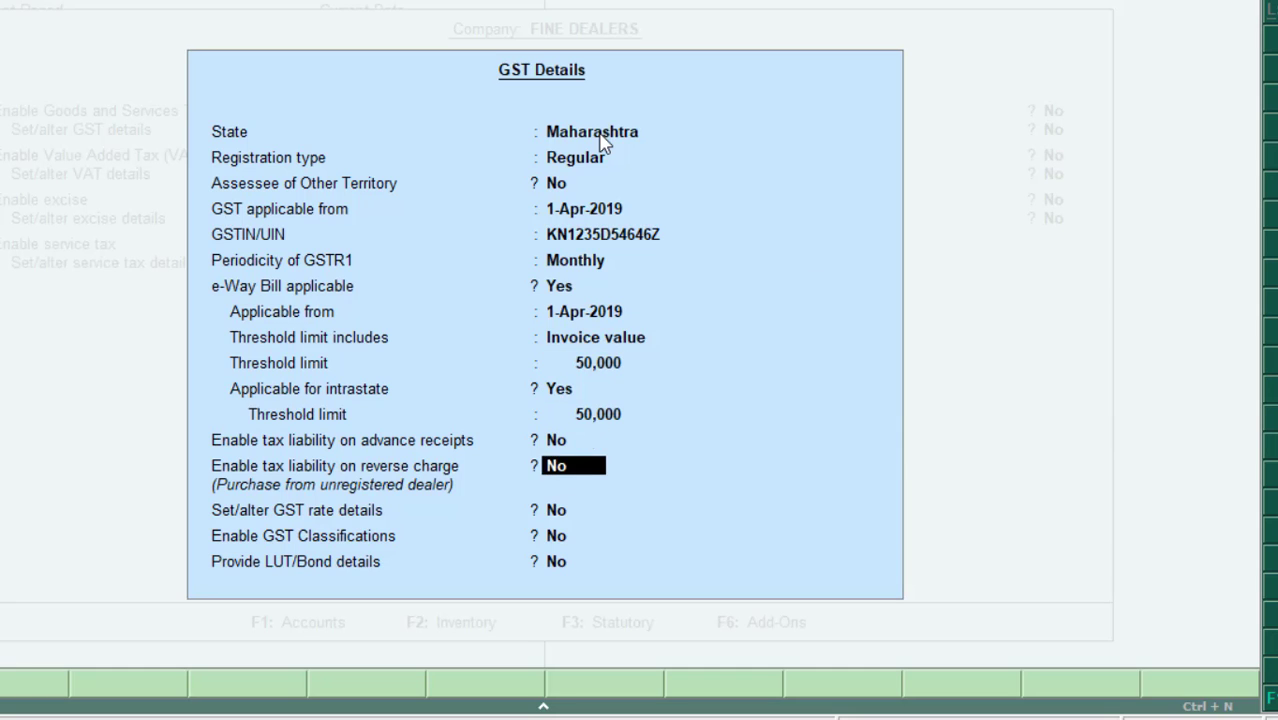
{"action": "key", "text": "Return"}
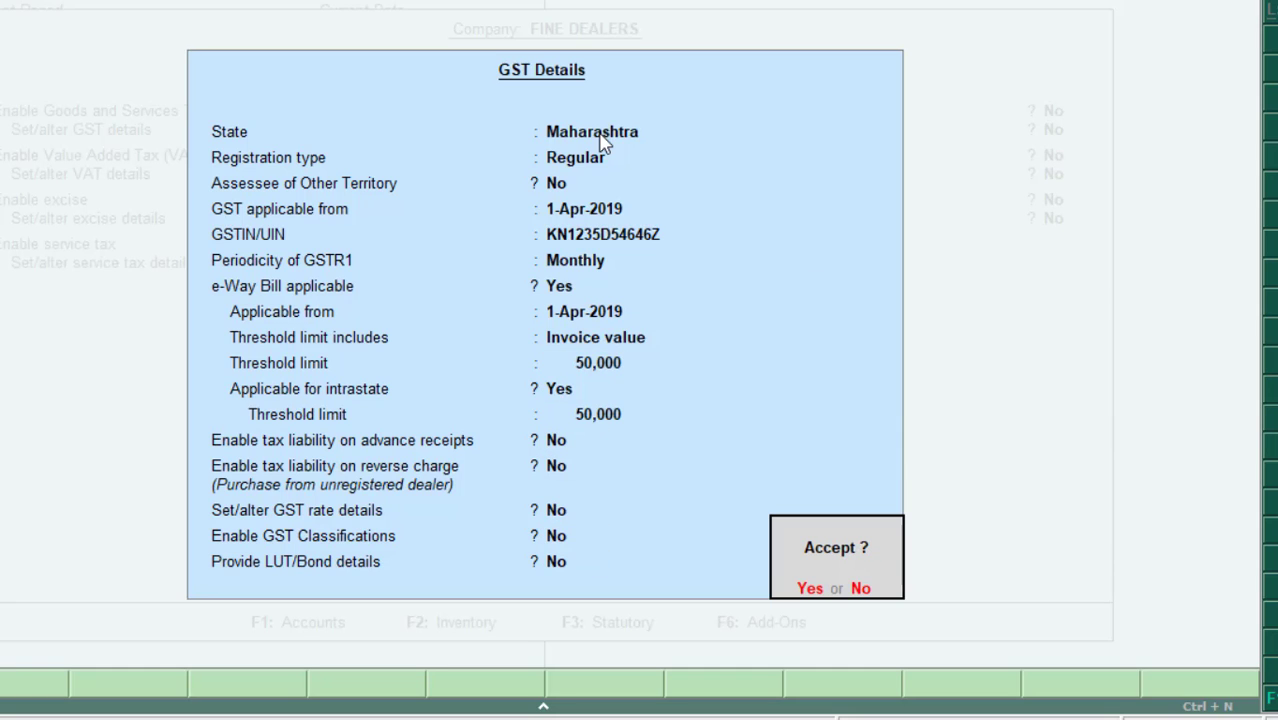
- Accept the GST Details and Statutory & Taxation screens, then return to Gateway of Tally
{"action": "key", "text": "Return"}
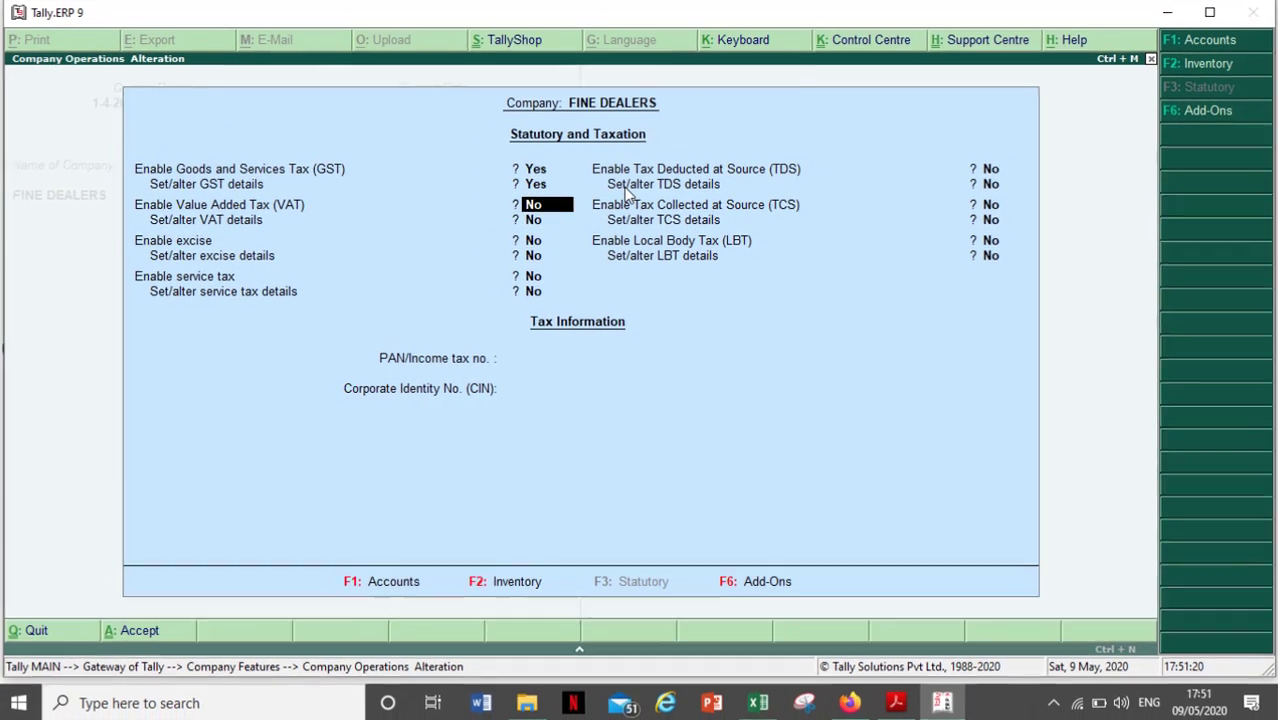
{"action": "key", "text": "Return"}
{"action": "key", "text": "Return"}
{"action": "key", "text": "Return"}
{"action": "key", "text": "Return"}
{"action": "key", "text": "Return"}
{"action": "key", "text": "Return"}
{"action": "key", "text": "Return"}
{"action": "key", "text": "Return"}
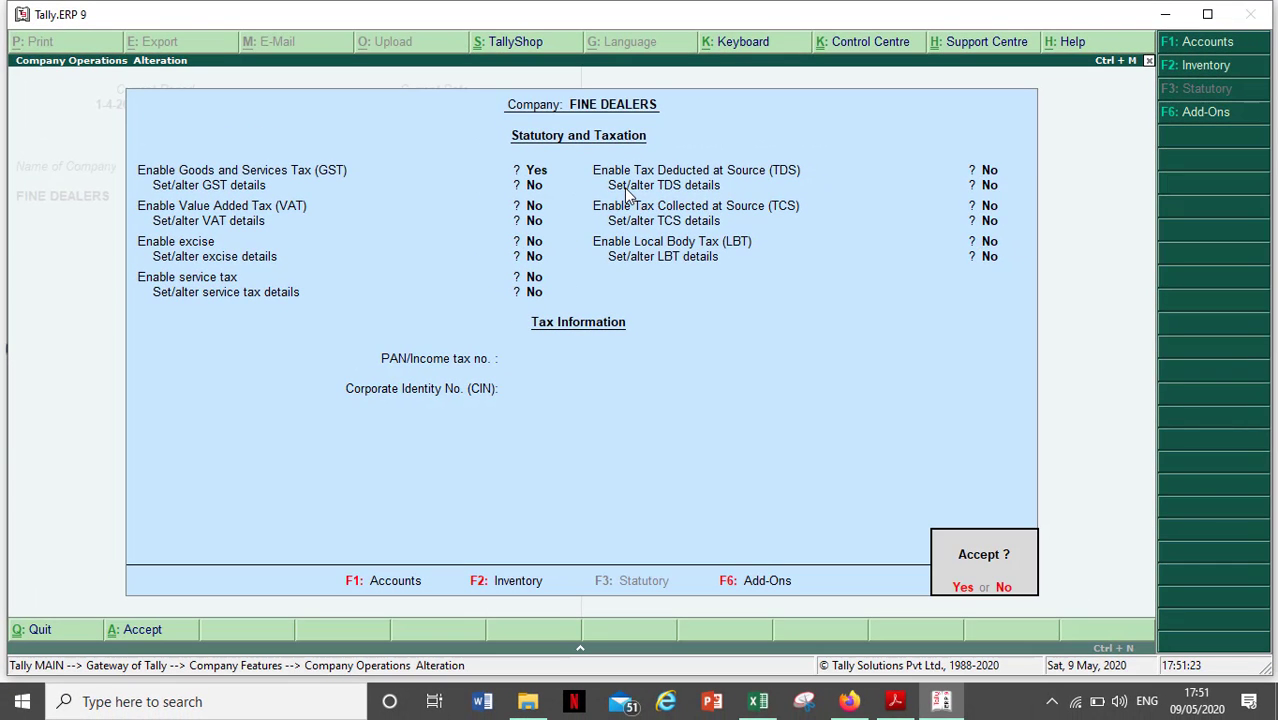
{"action": "key", "text": "Return"}
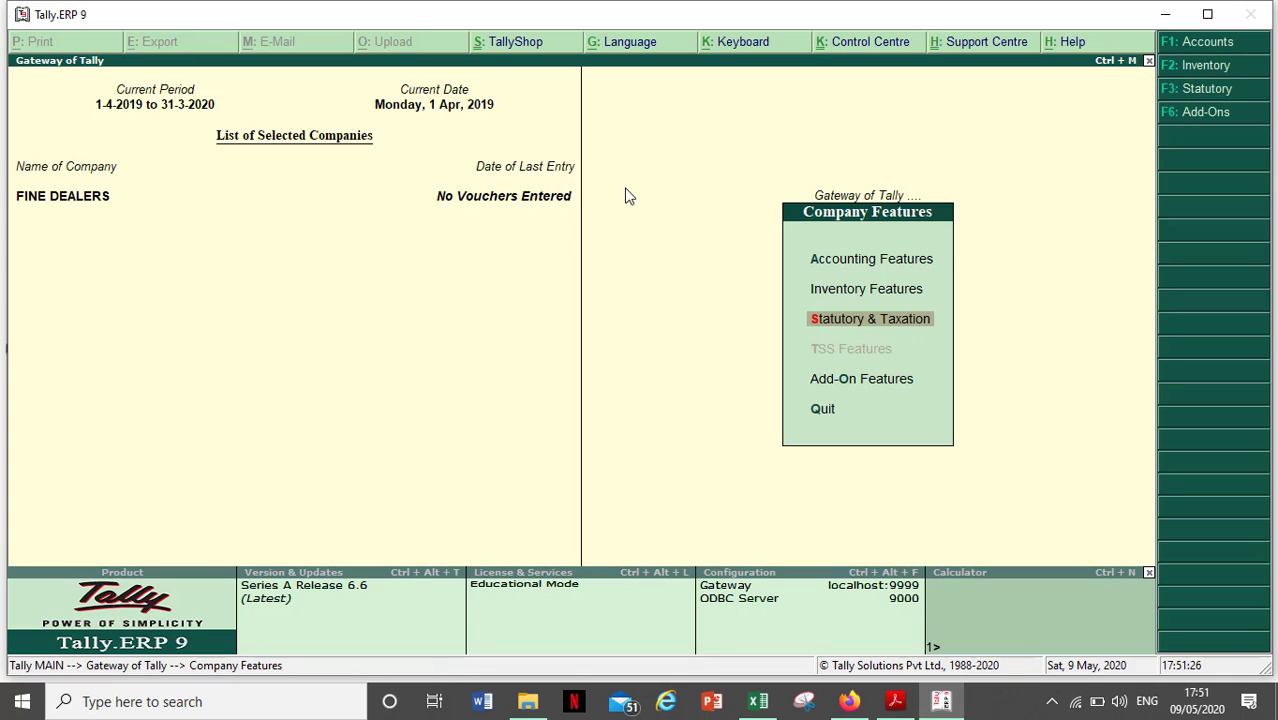
{"action": "key", "text": "Escape"}
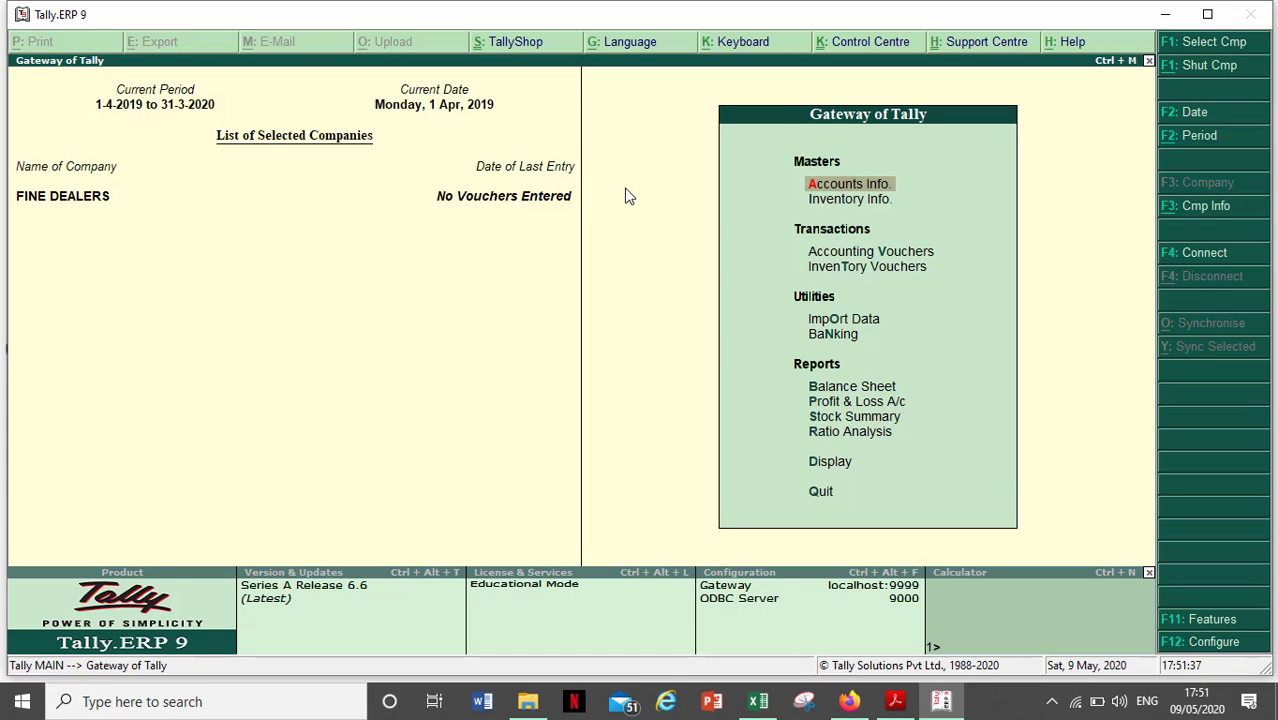
- Enter Accounting Vouchers and switch the voucher type to Purchase with F9
{"action": "key", "text": "Down"}
{"action": "key", "text": "Down"}
{"action": "key", "text": "Return"}
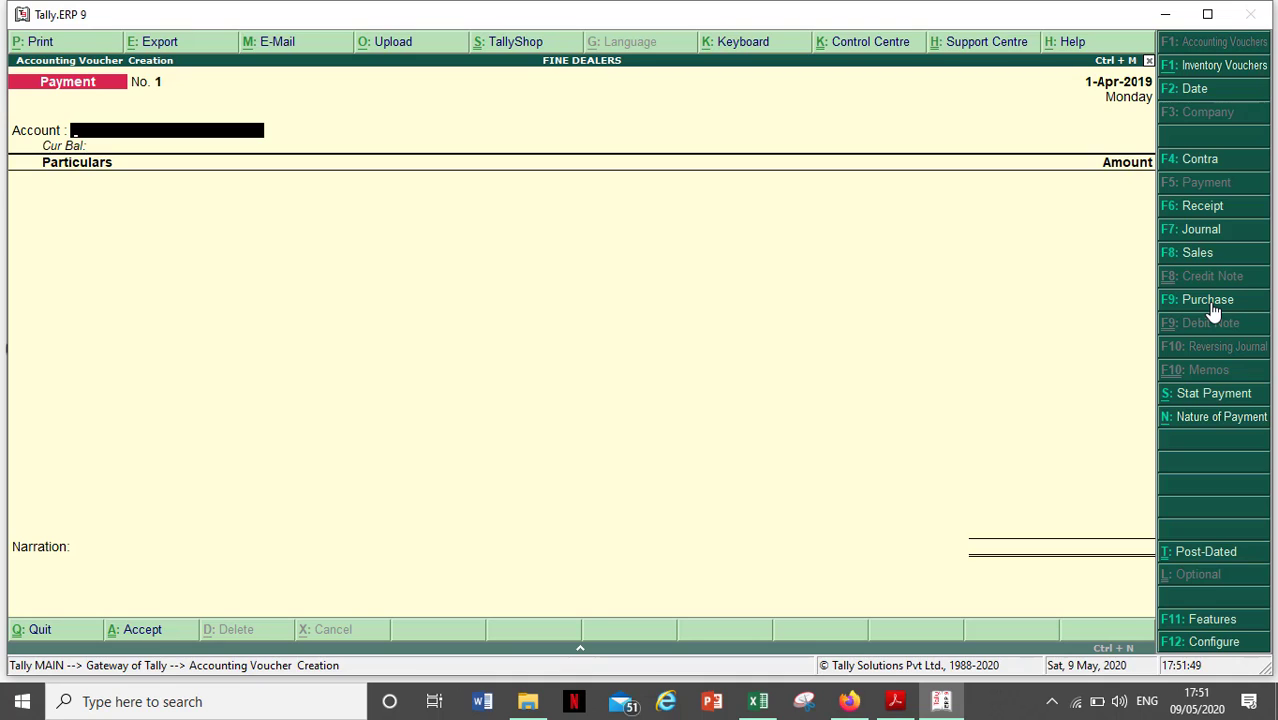
{"action": "key", "text": "F9"}
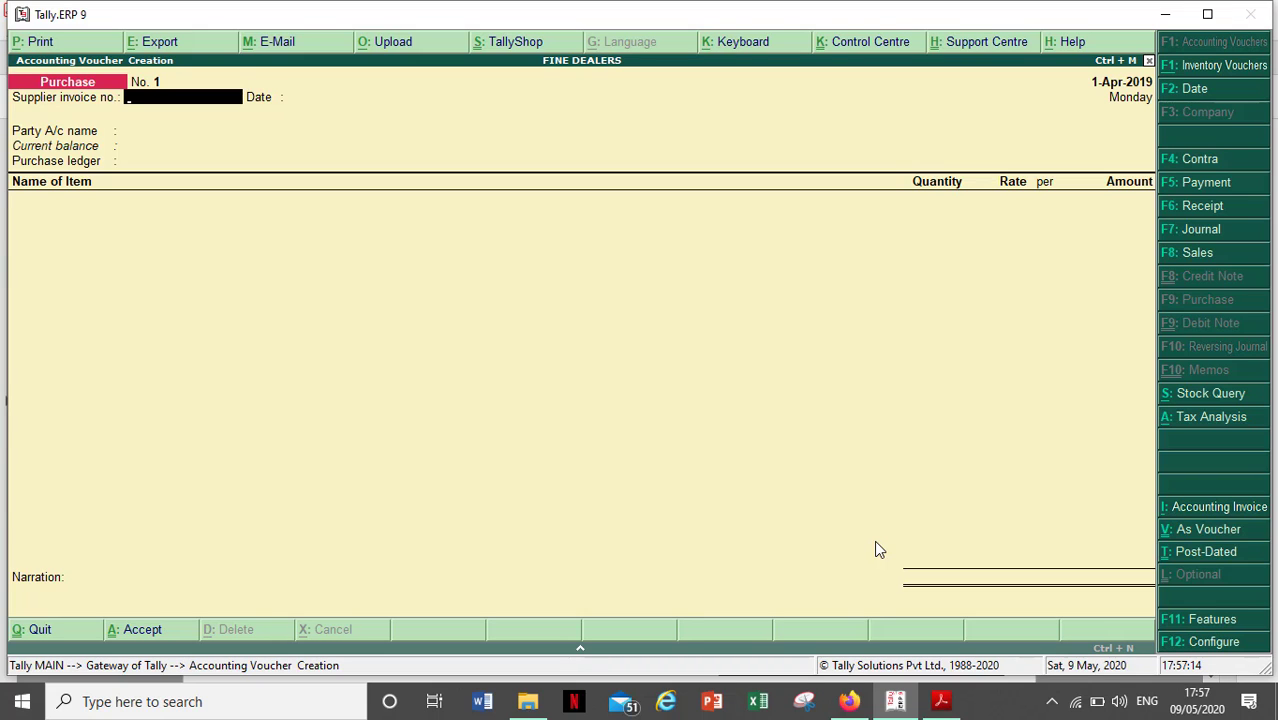
- Switch to Adobe Acrobat Reader showing Ravina Infotech's tax invoice PDF
{"action": "key", "text": "alt+Tab"}
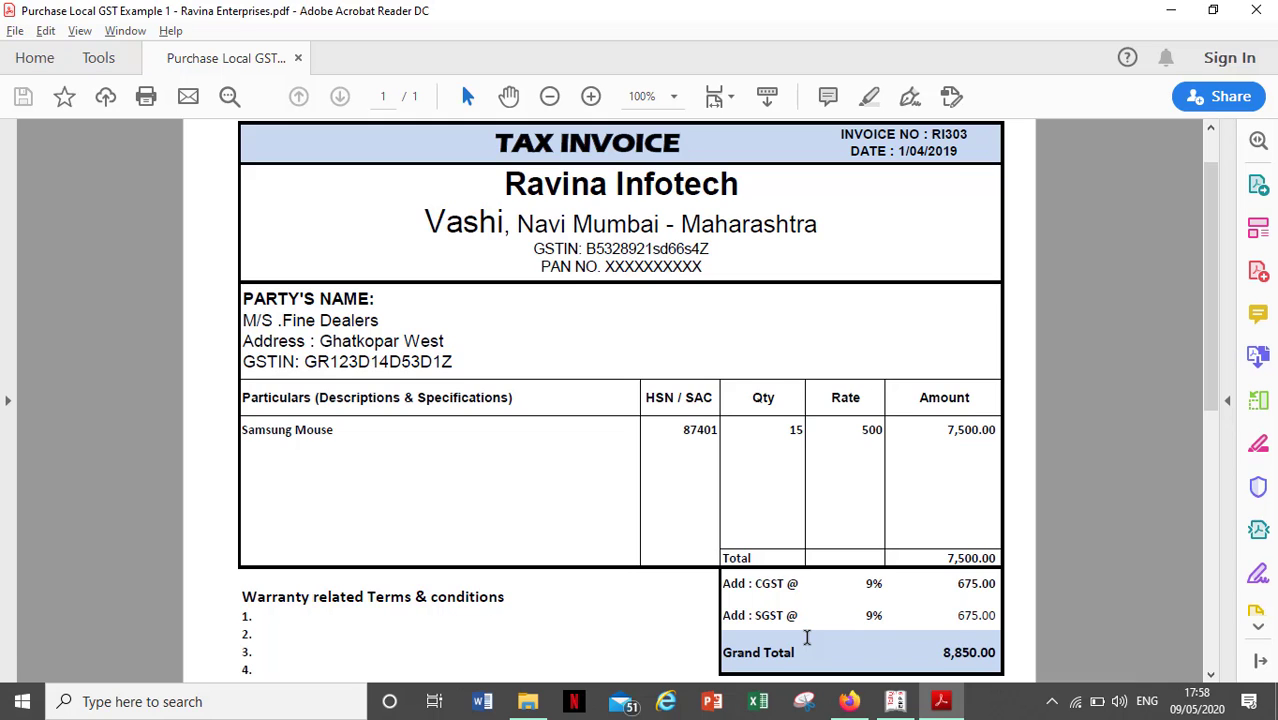
- Date the voucher 1-Apr-2019 per the invoice and start typing the supplier invoice number
{"action": "key", "text": "alt+Tab"}
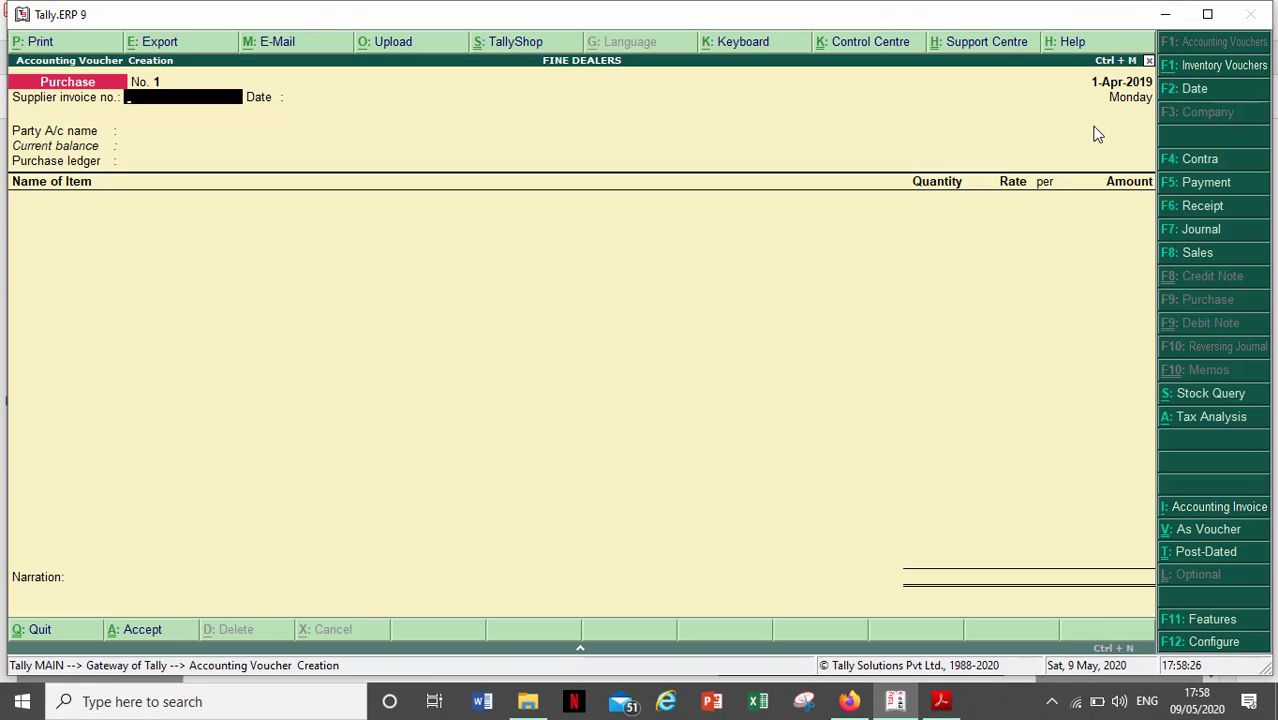
{"action": "key", "text": "F2"}
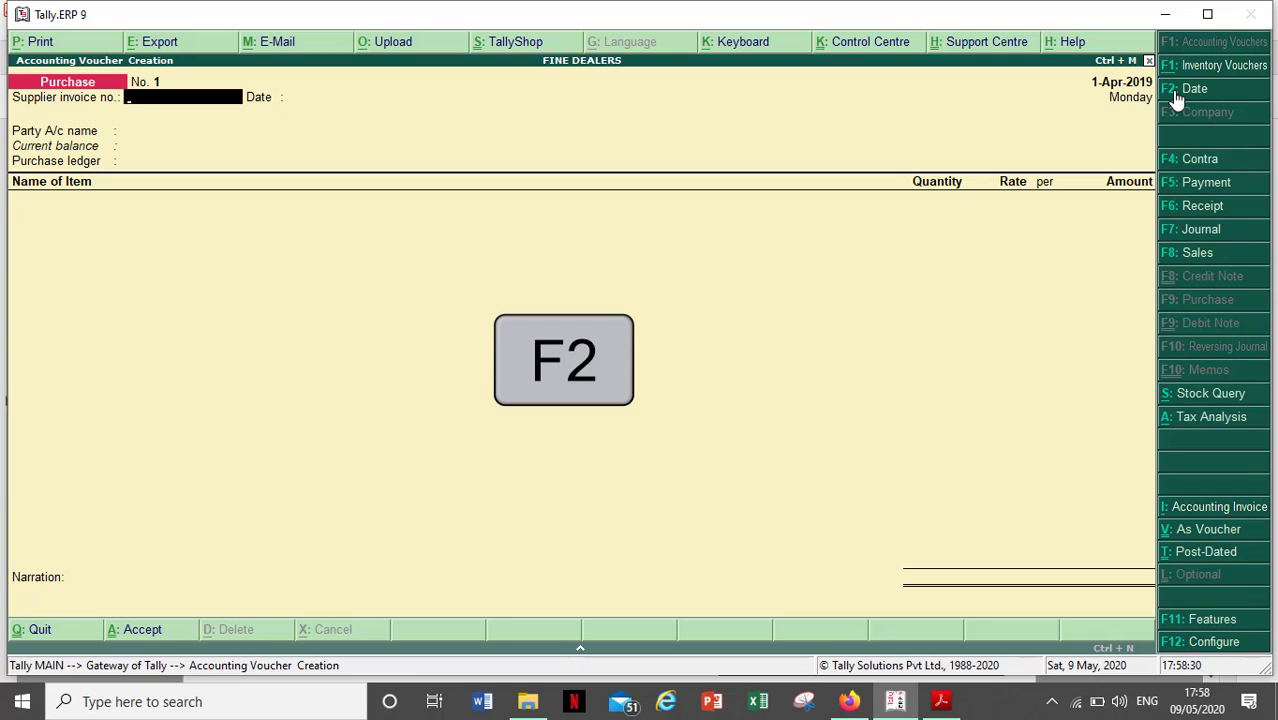
{"action": "key", "text": "F2"}
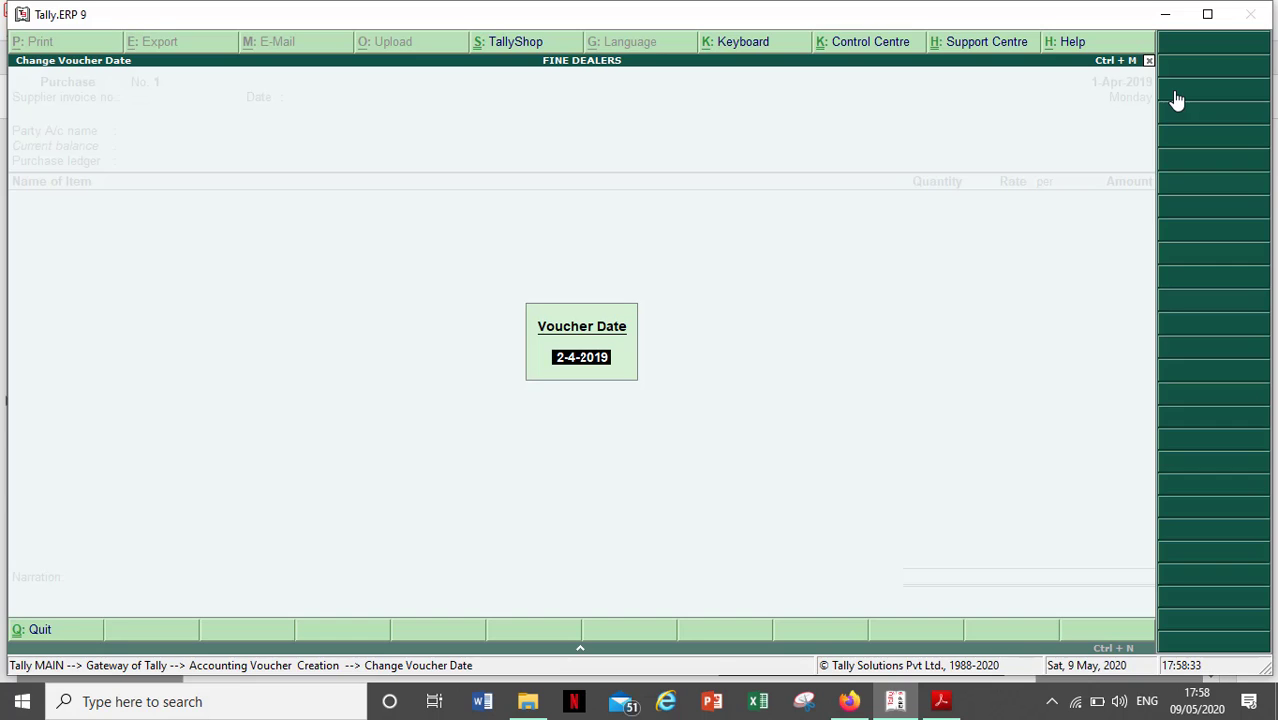
{"action": "key", "text": "alt+Tab"}
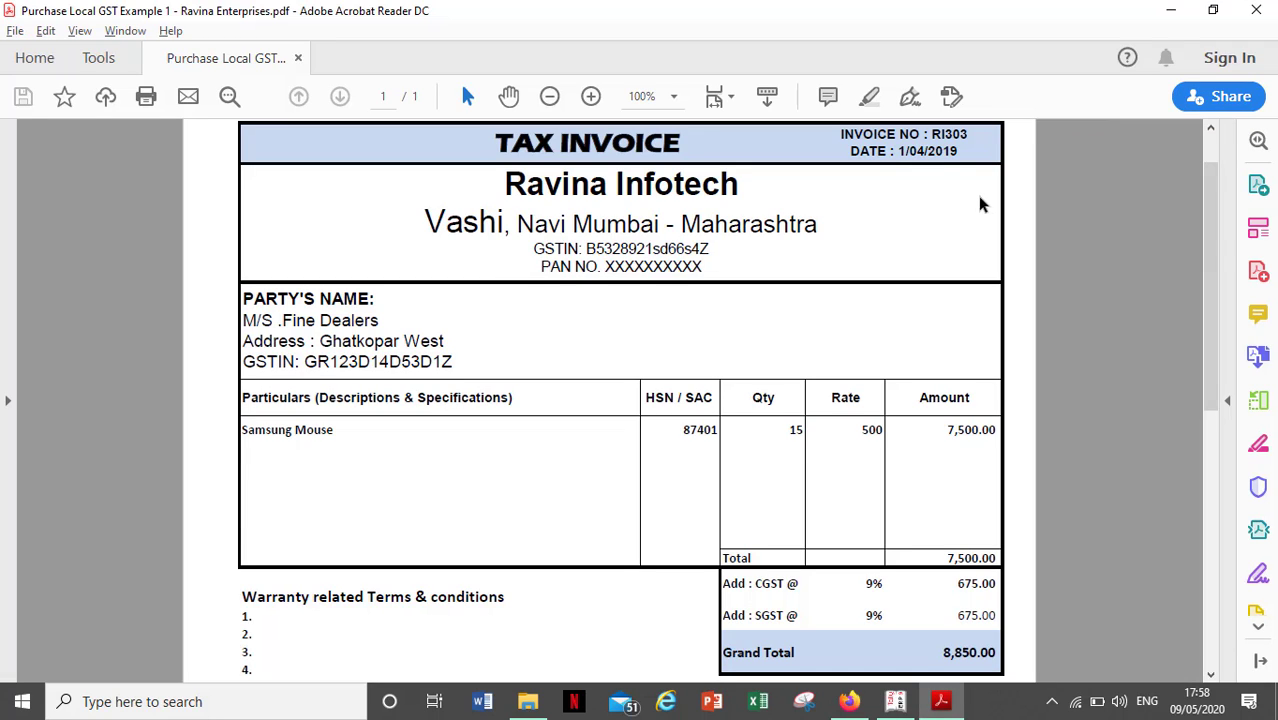
{"action": "key", "text": "alt+Tab"}
{"action": "type", "text": "1.4"}
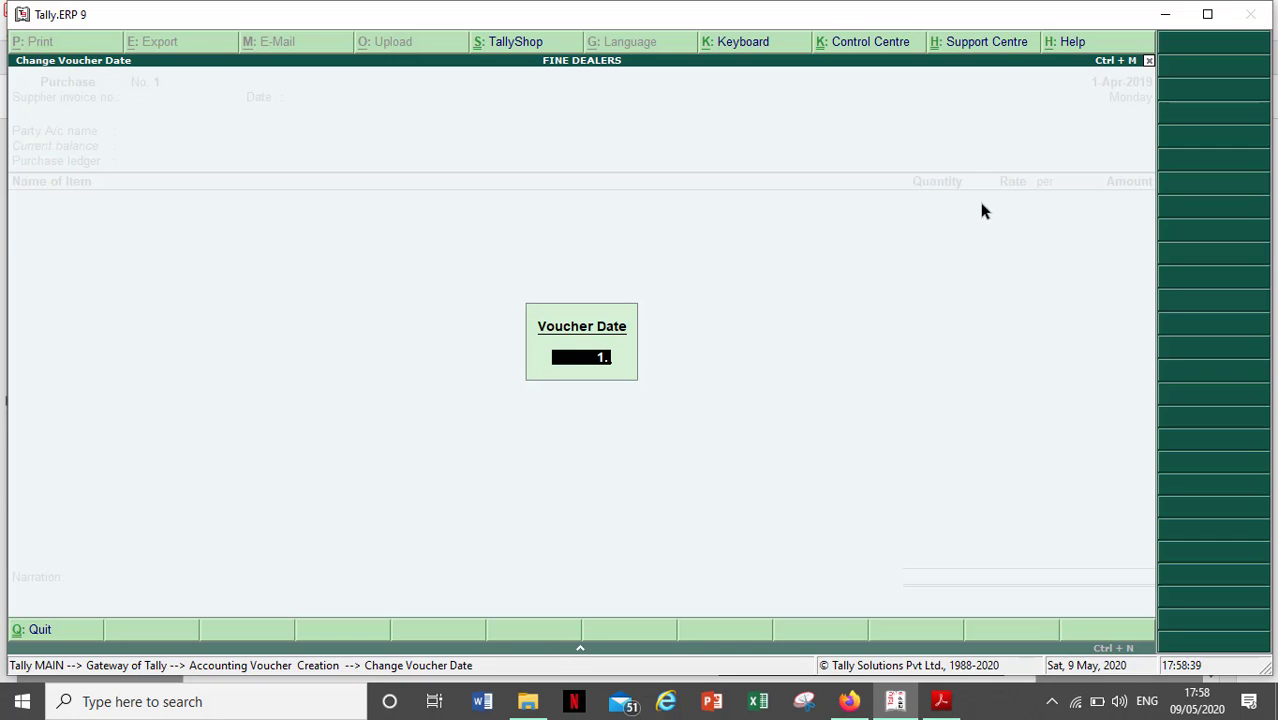
{"action": "type", "text": ".2019"}
{"action": "key", "text": "Return"}
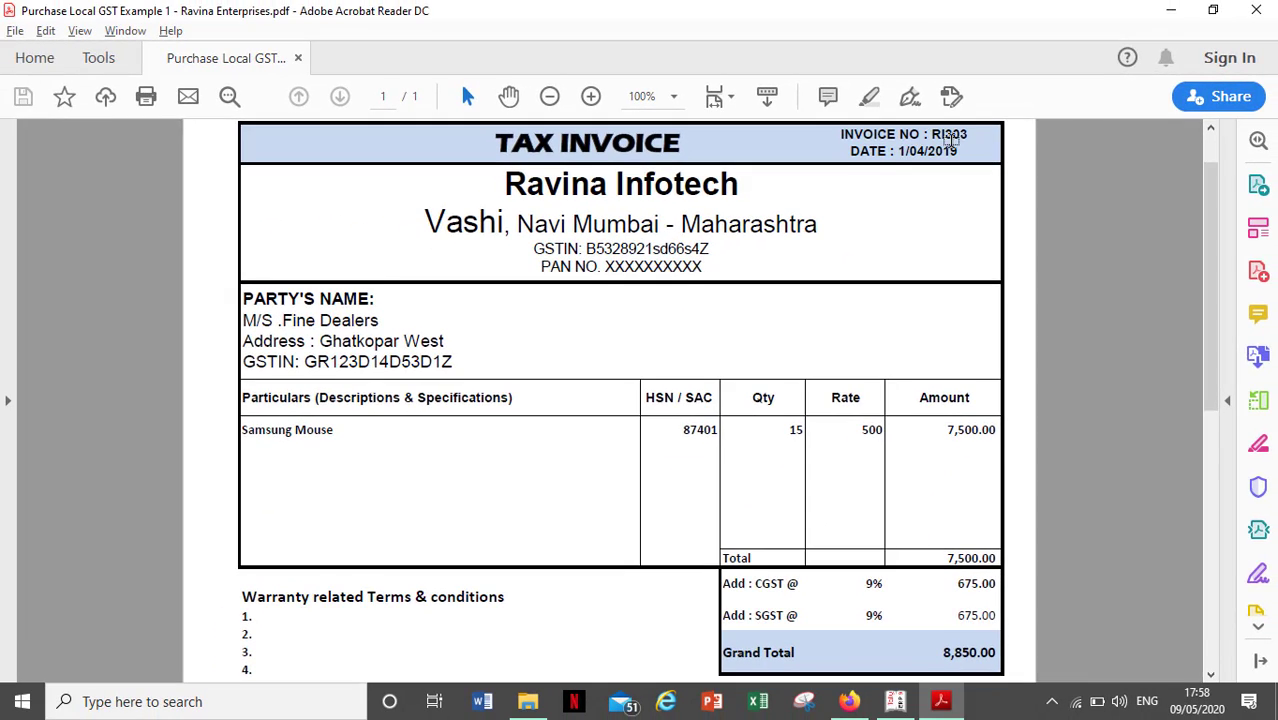
{"action": "key", "text": "alt+Tab"}
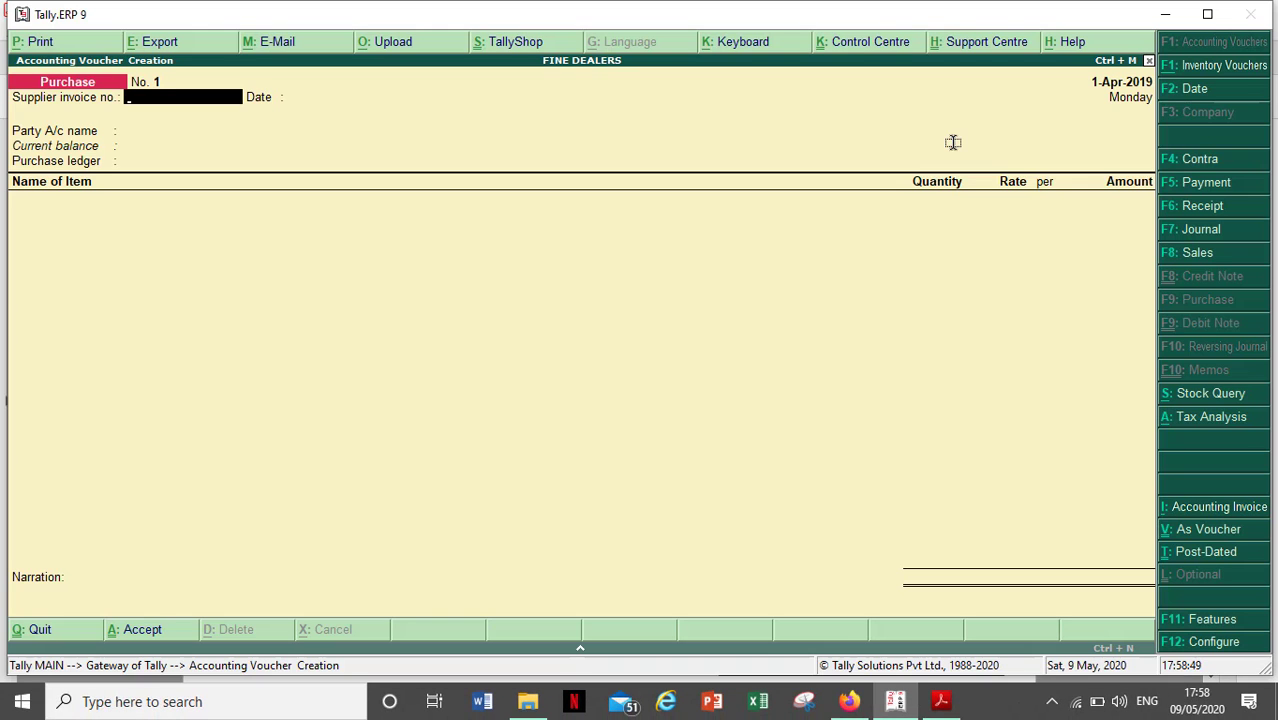
{"action": "type", "text": "RI303"}
- Confirm the supplier invoice number, keep the 1-Apr-2019 date, and create a party ledger with Alt+C
{"action": "key", "text": "Return"}
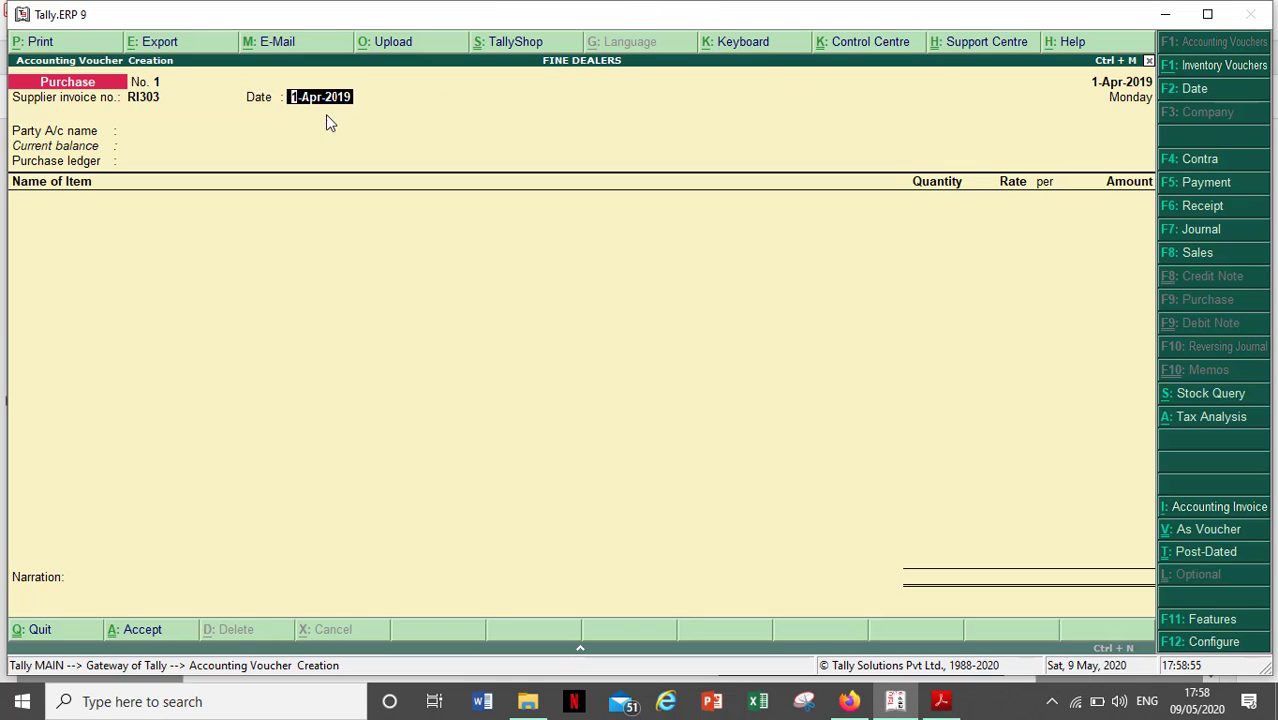
{"action": "key", "text": "alt+Tab"}
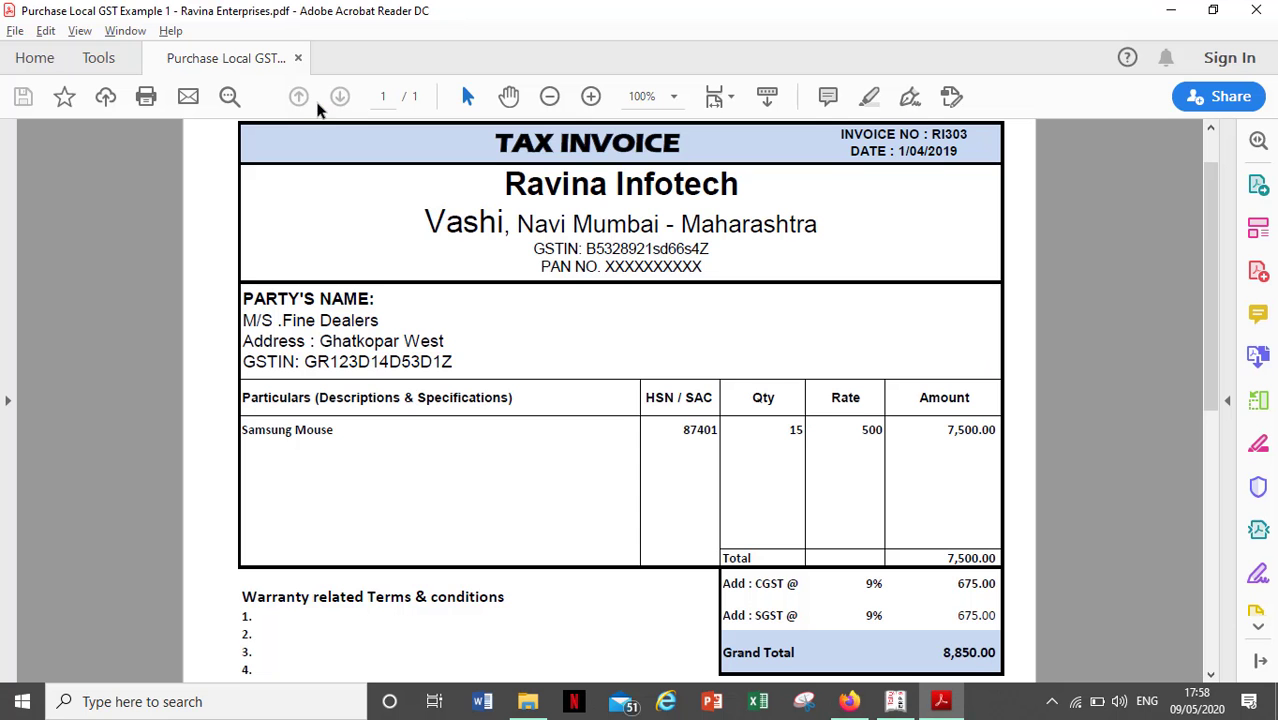
{"action": "key", "text": "alt+Tab"}
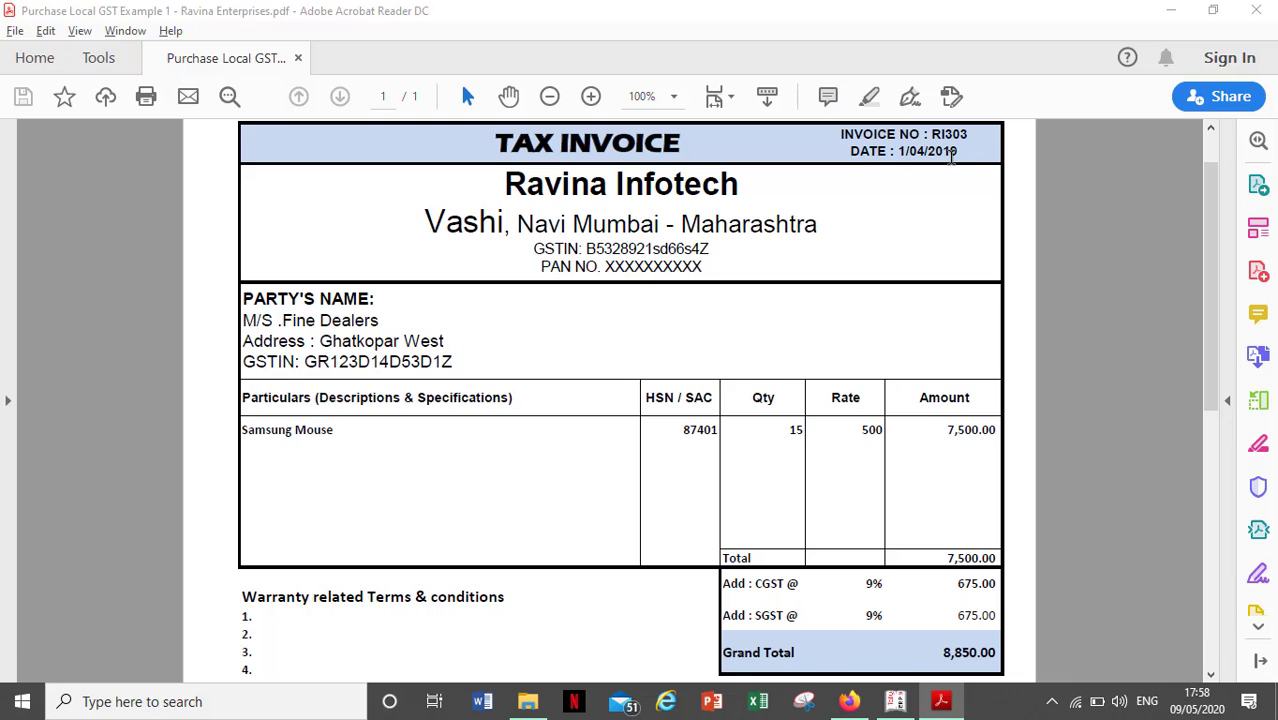
{"action": "key", "text": "Return"}
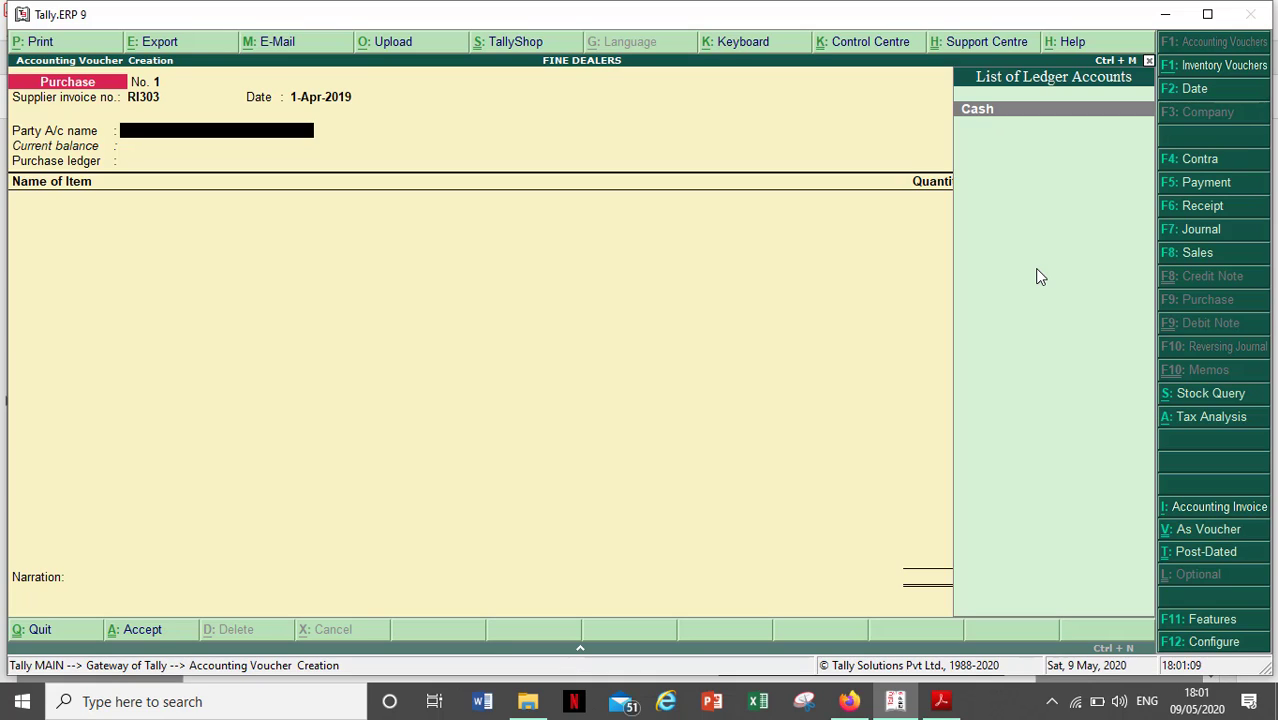
{"action": "key", "text": "alt+c"}
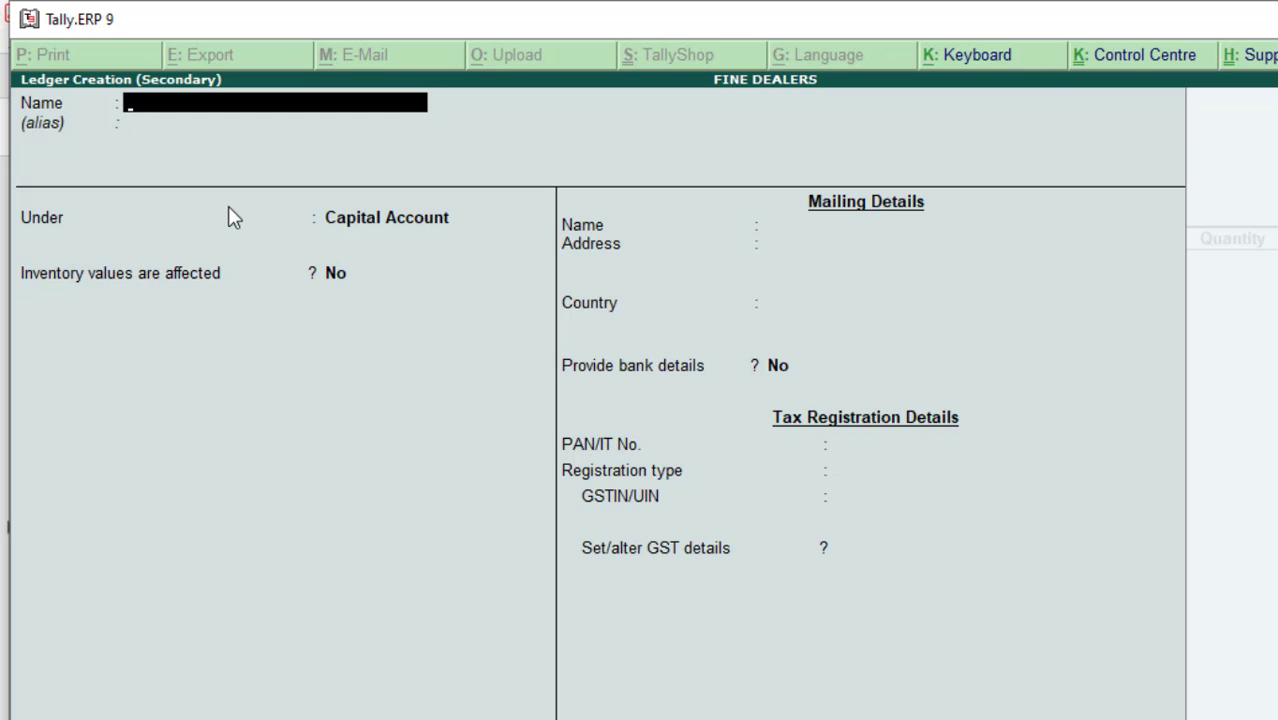
- Name the new ledger RAVINA INFOTECH and place it under Sundry Creditors
{"action": "key", "text": "alt+Tab"}
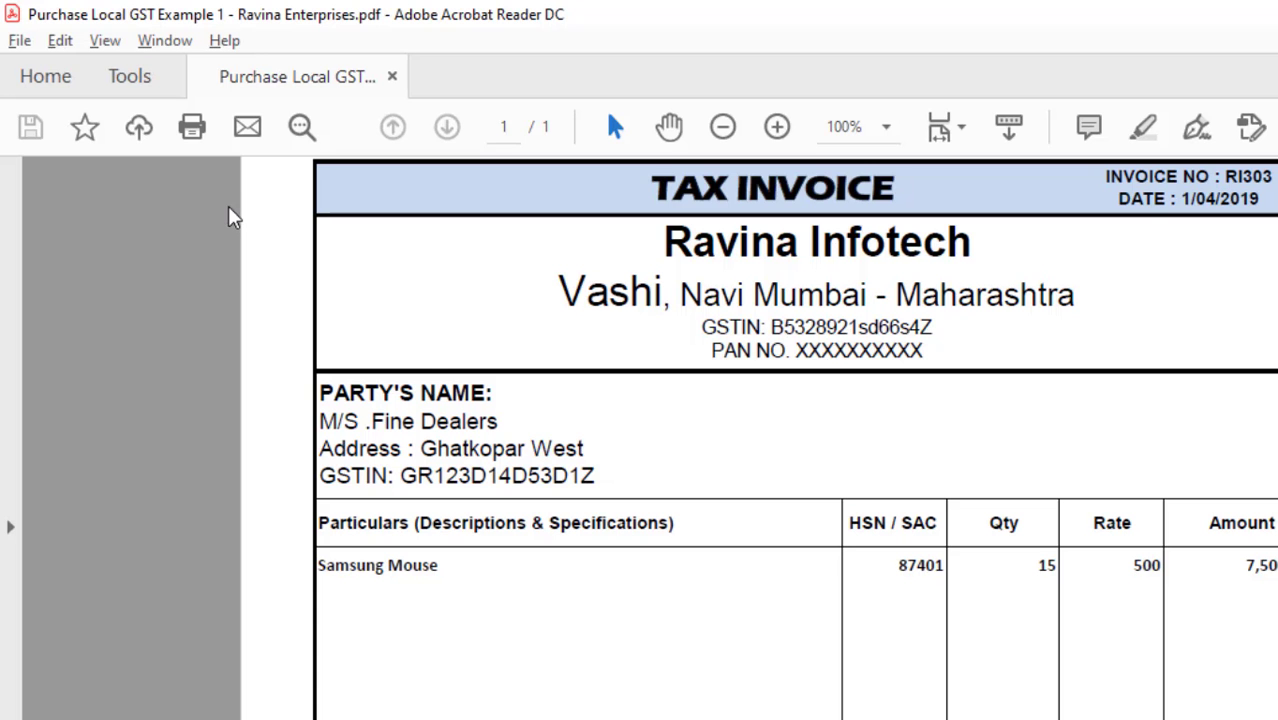
{"action": "key", "text": "alt+Tab"}
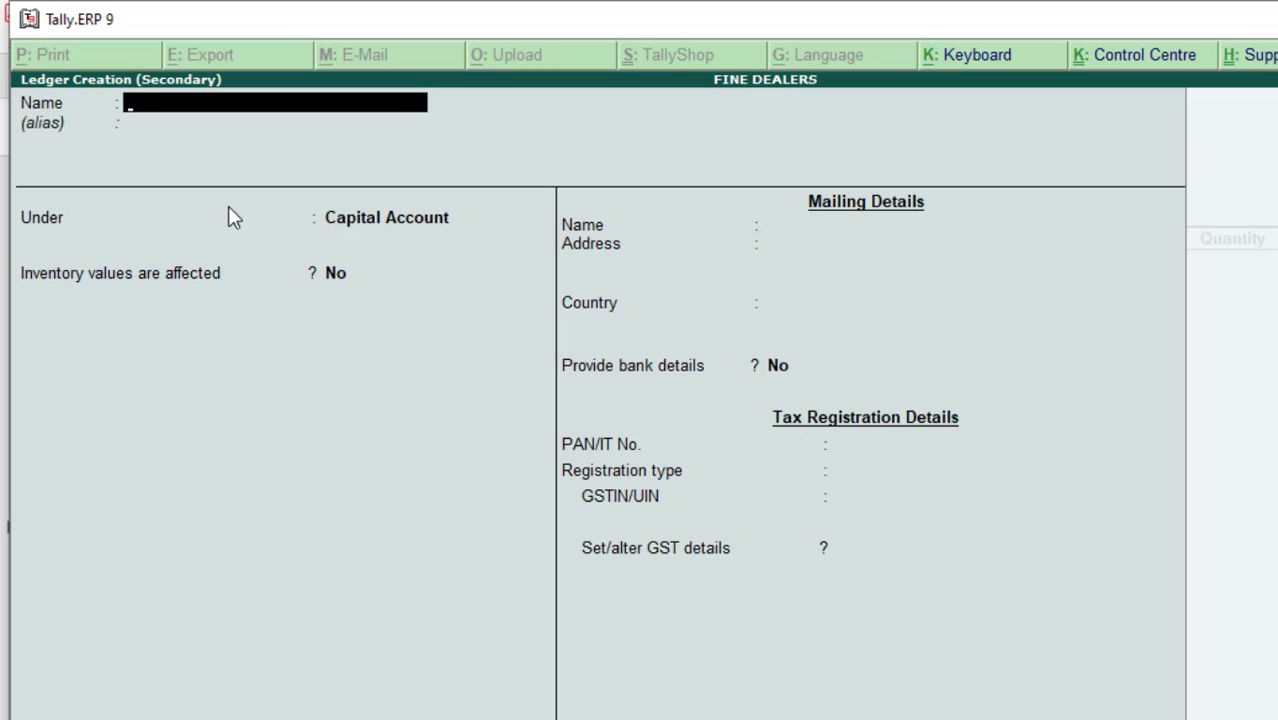
{"action": "type", "text": "RAVINA INF"}
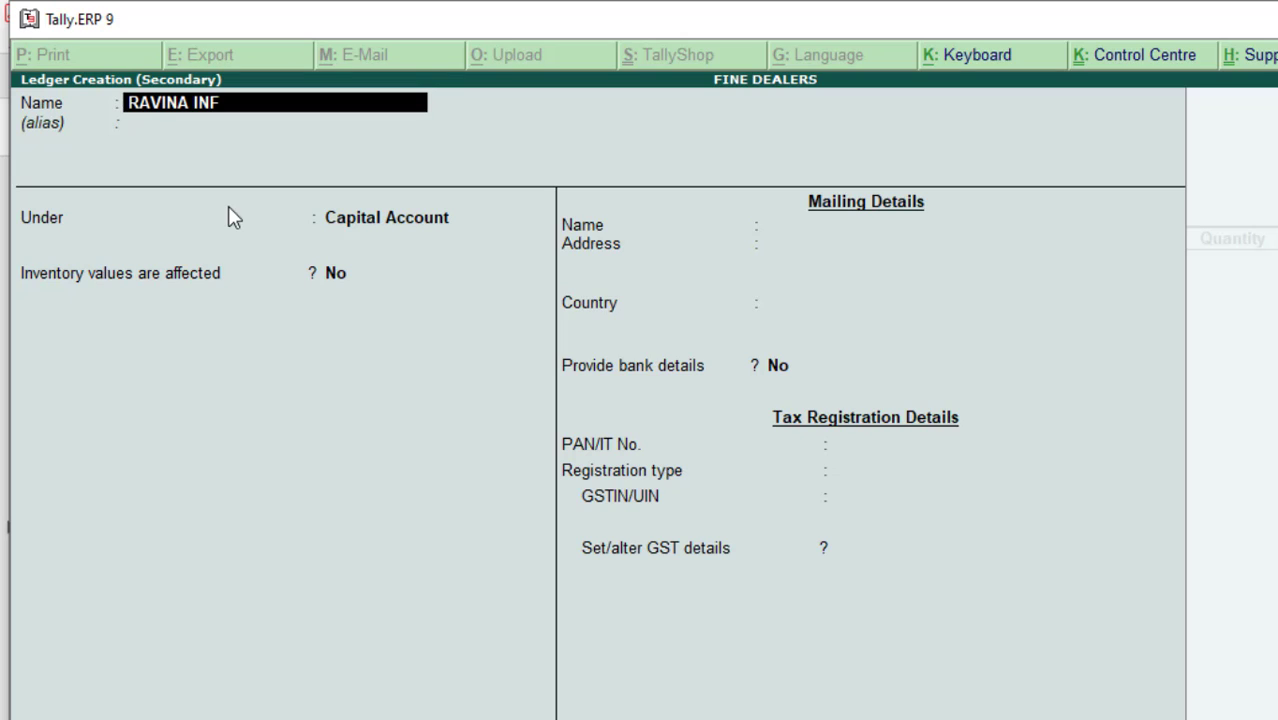
{"action": "type", "text": "OTECH"}
{"action": "key", "text": "Return"}
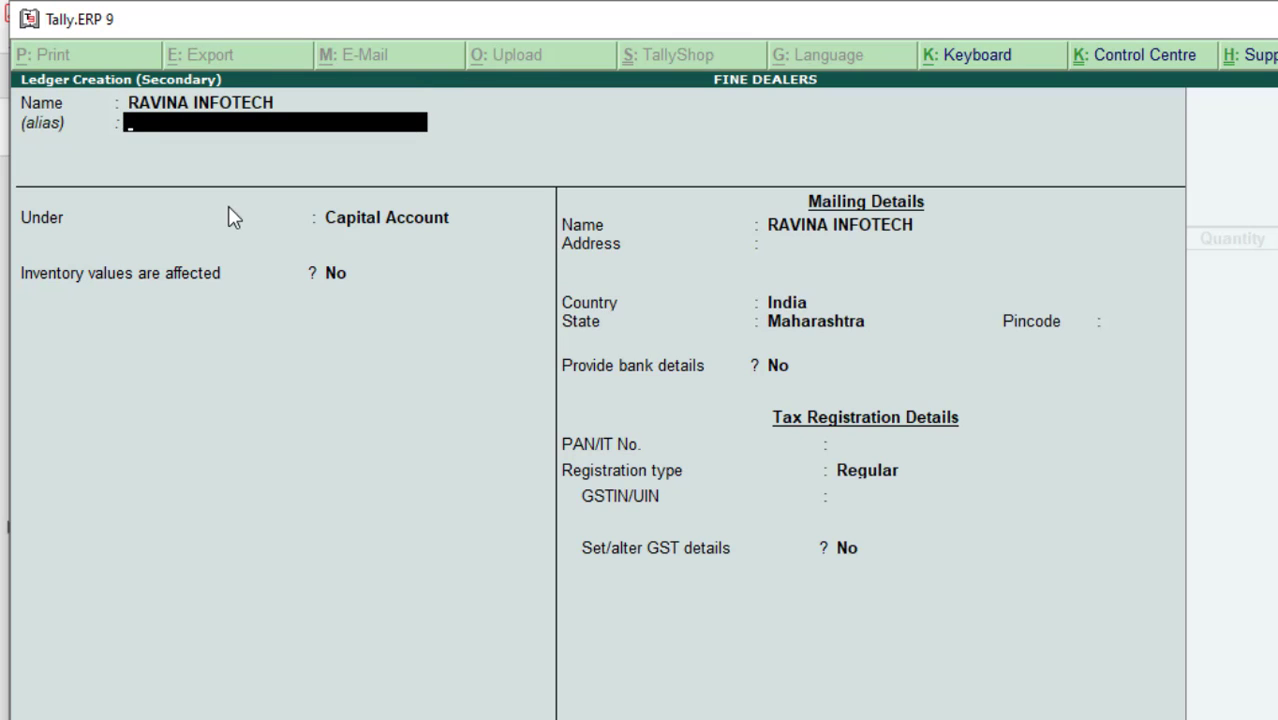
{"action": "key", "text": "Return"}
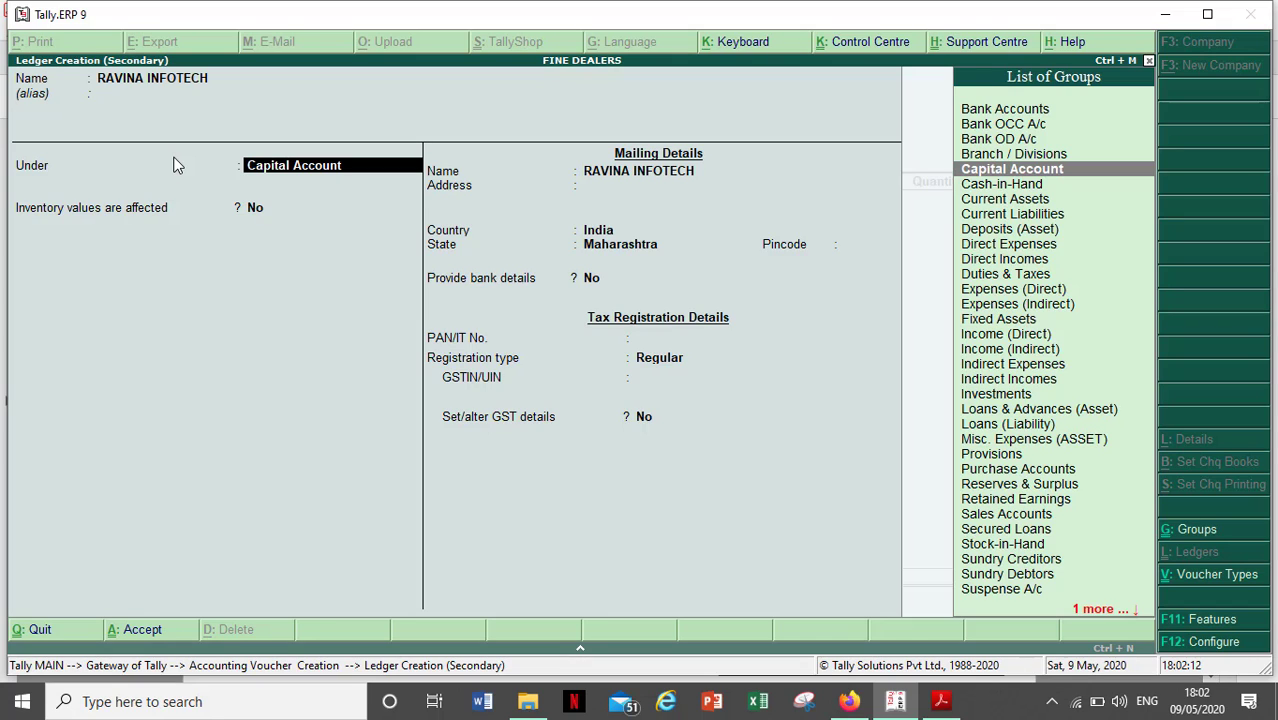
{"action": "type", "text": "S"}
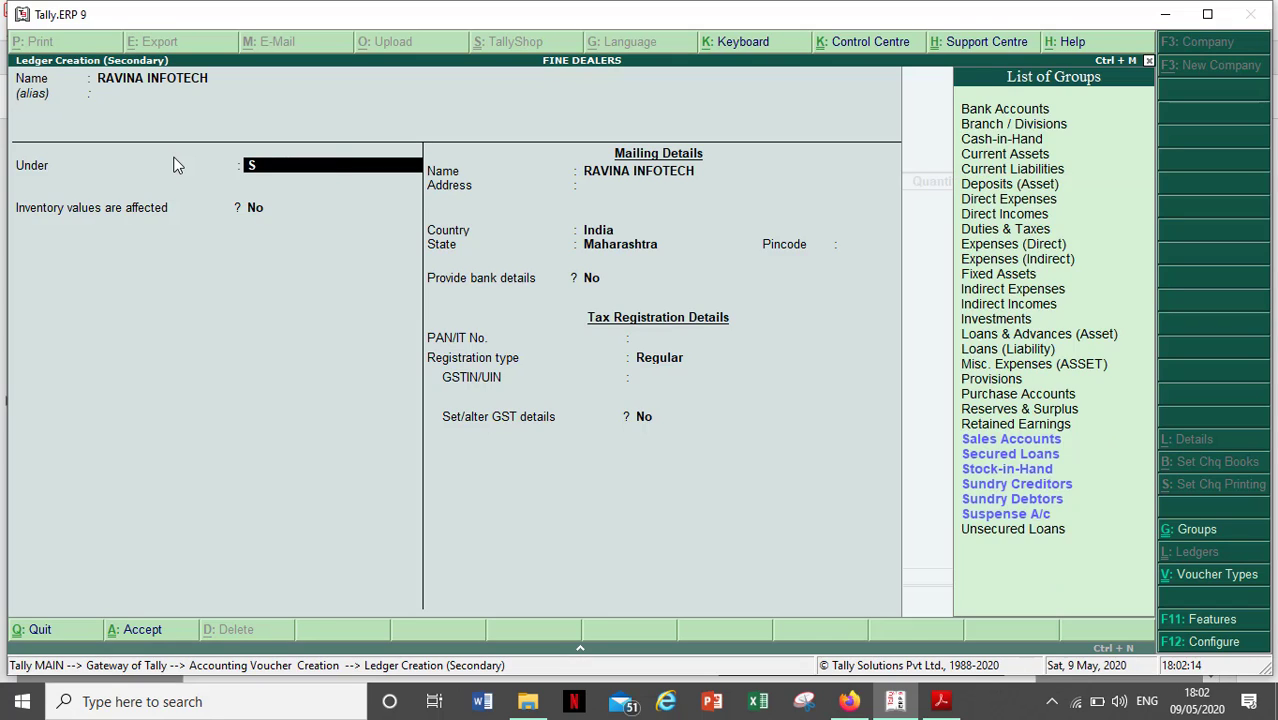
{"action": "type", "text": "UND"}
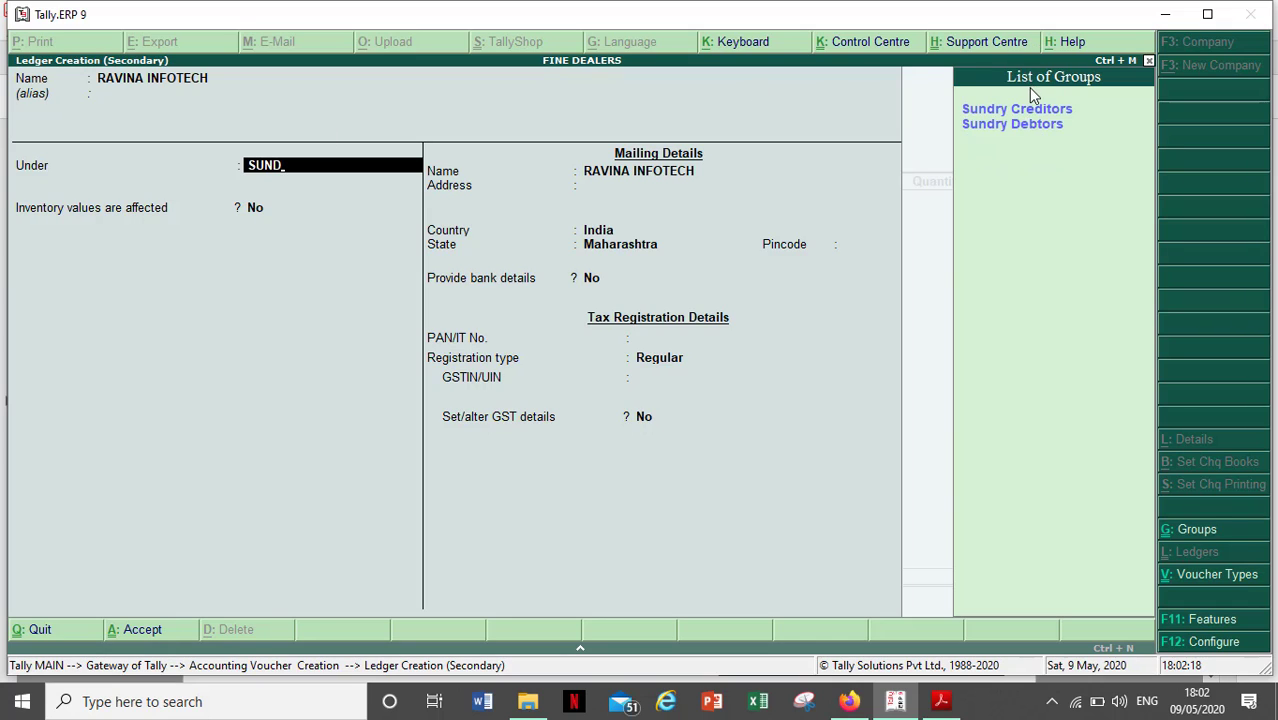
{"action": "key", "text": "Down"}
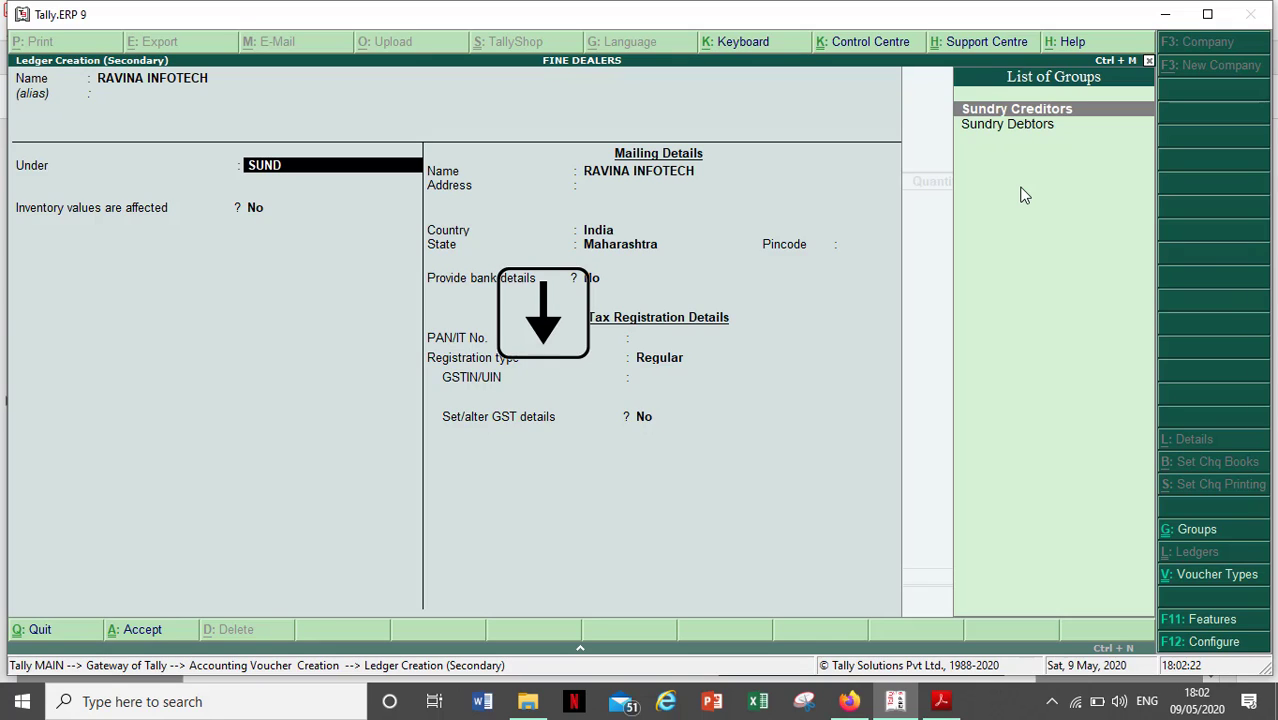
{"action": "key", "text": "Return"}
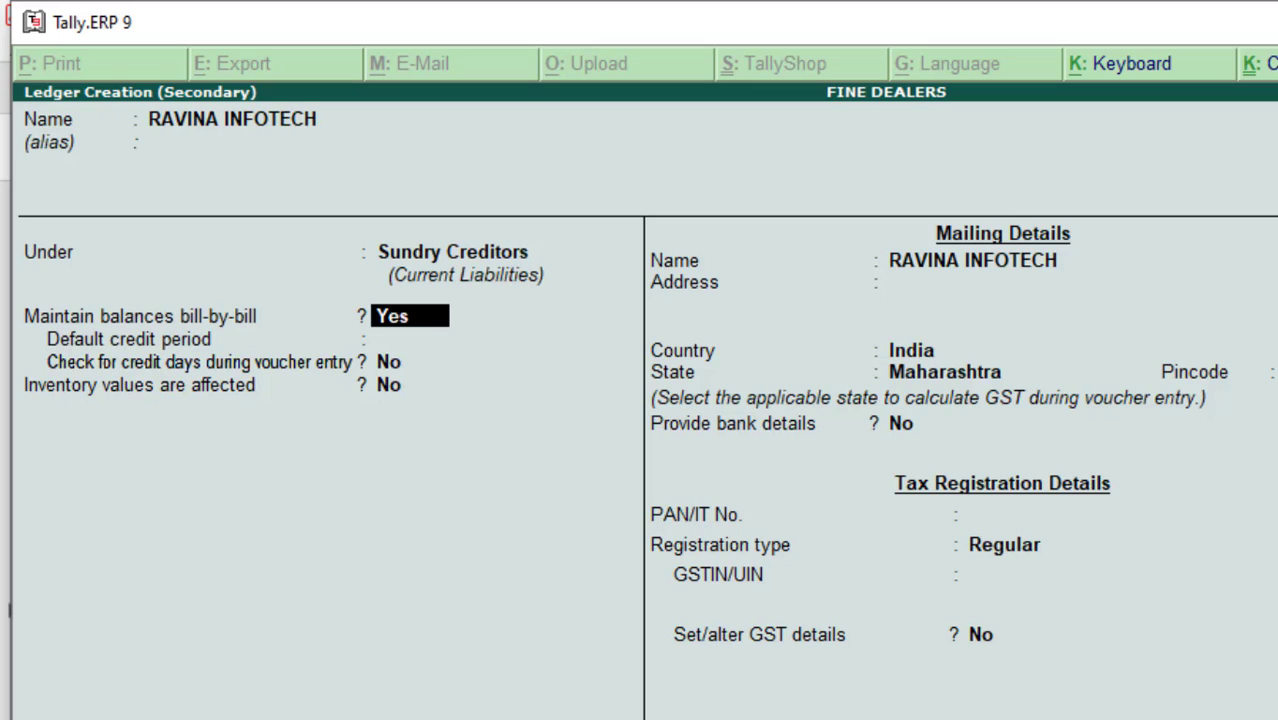
- Keep bill-by-bill at Yes and enter the supplier's invoice address, country India, no pincode
{"action": "key", "text": "Return"}
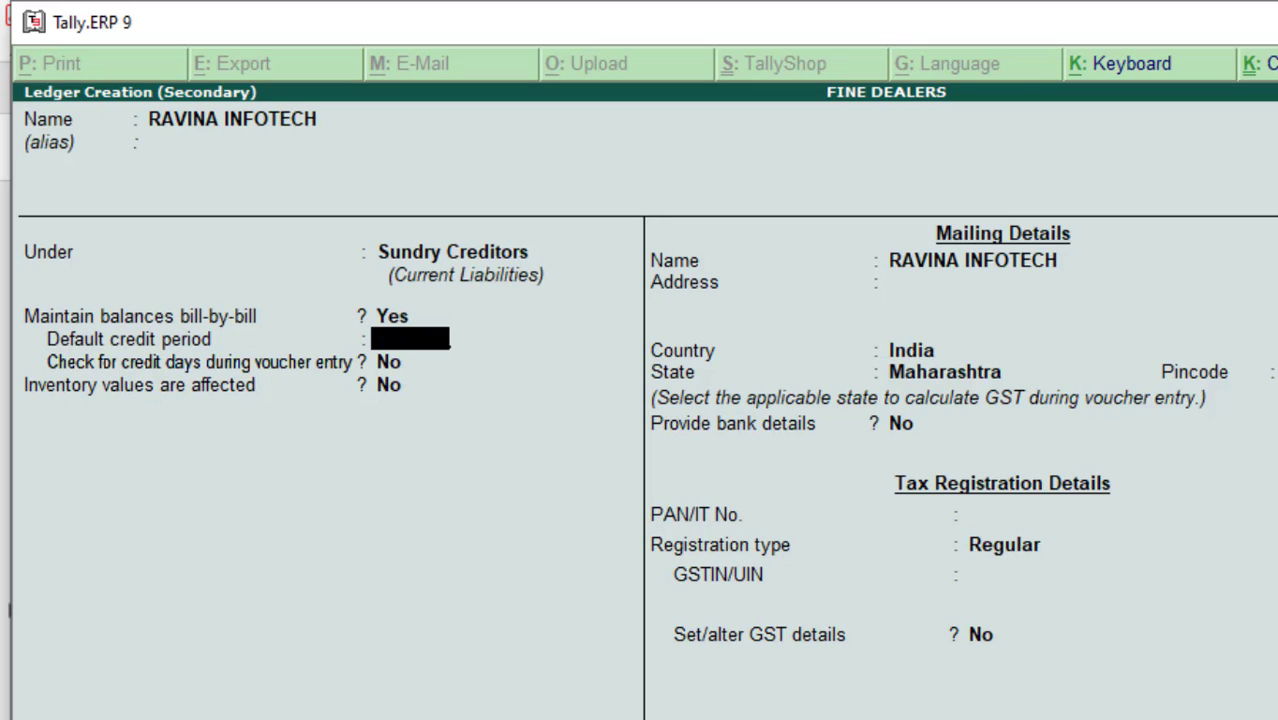
{"action": "key", "text": "Return"}
{"action": "key", "text": "Return"}
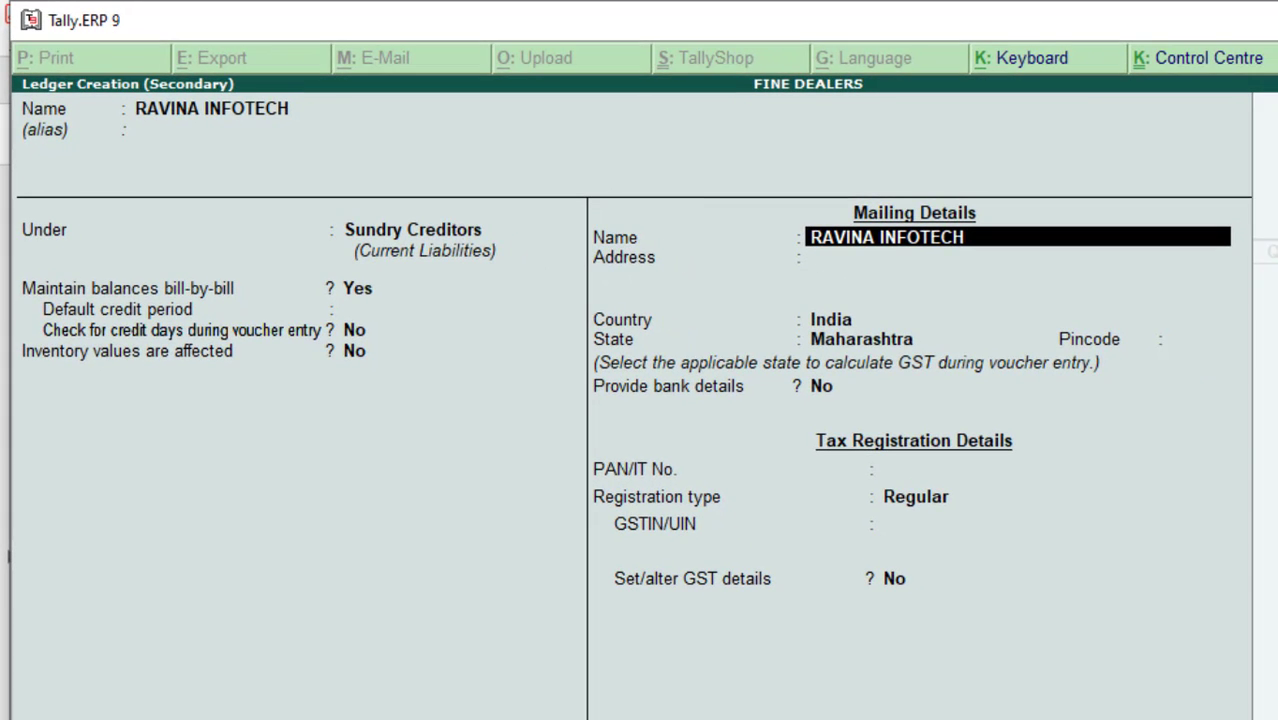
{"action": "key", "text": "Return"}
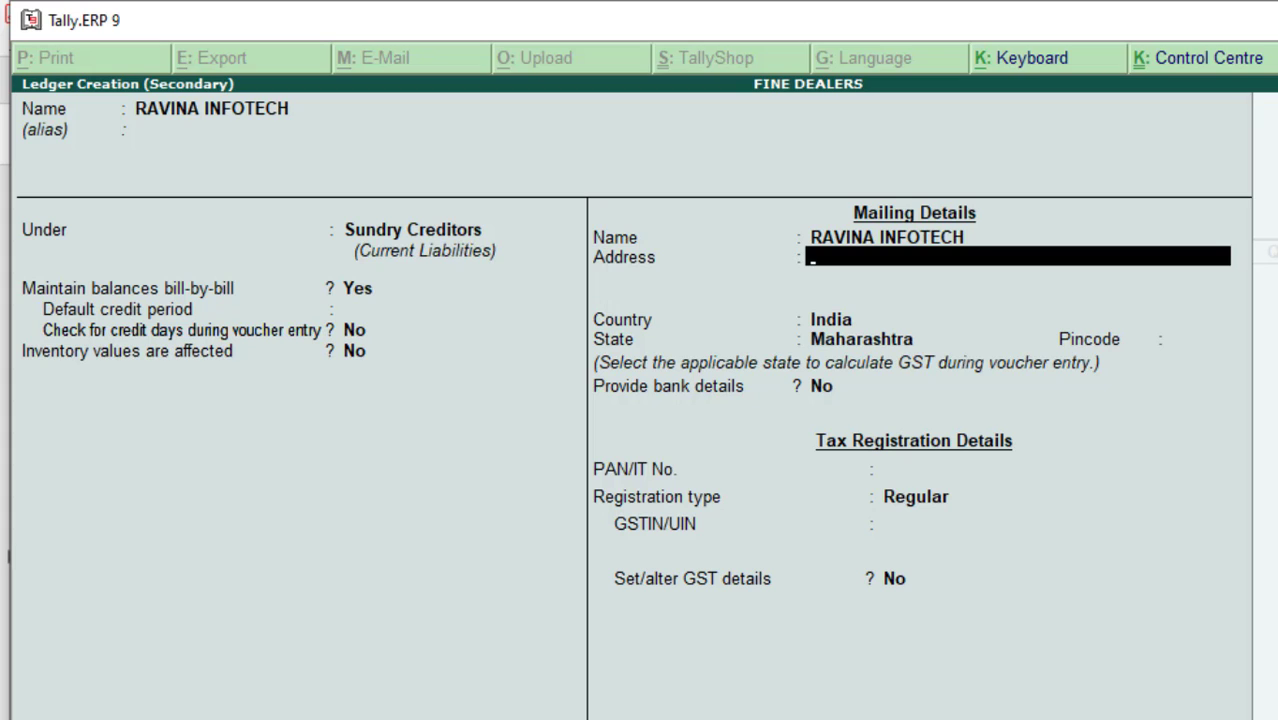
{"action": "key", "text": "alt+Tab"}
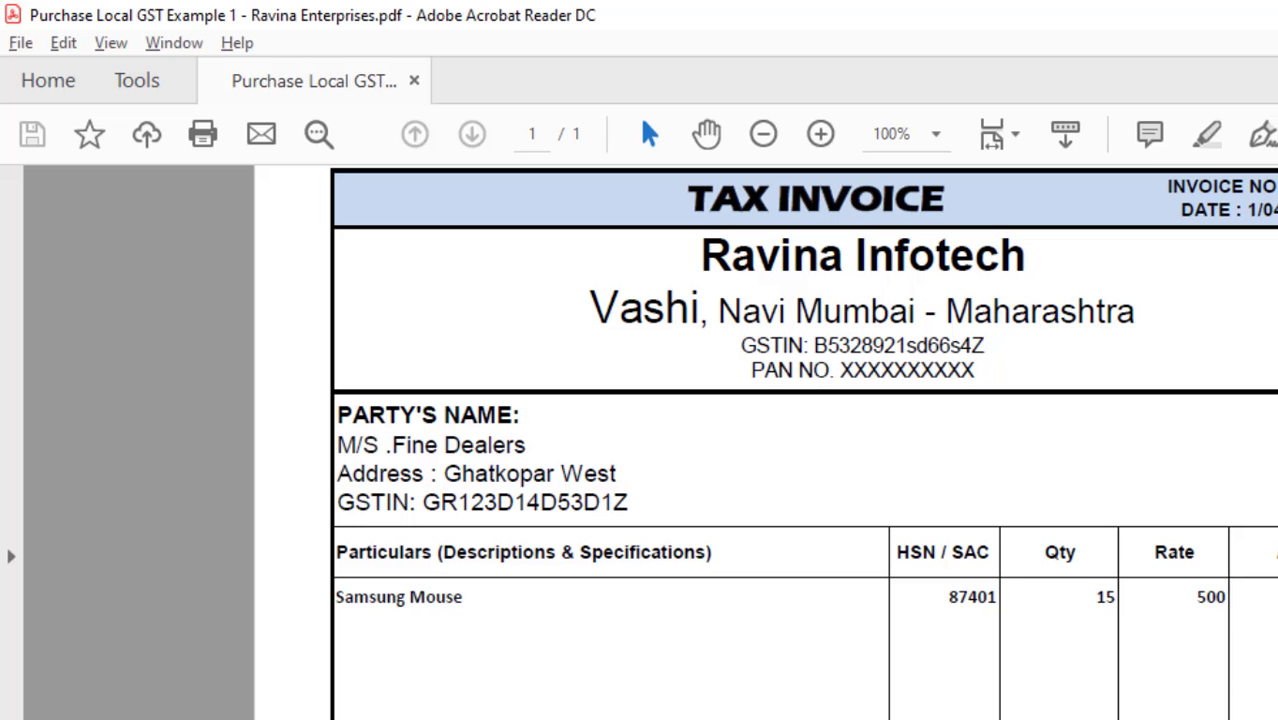
{"action": "key", "text": "alt+Tab"}
{"action": "type", "text": "VASHI NAVI MUMBAI"}
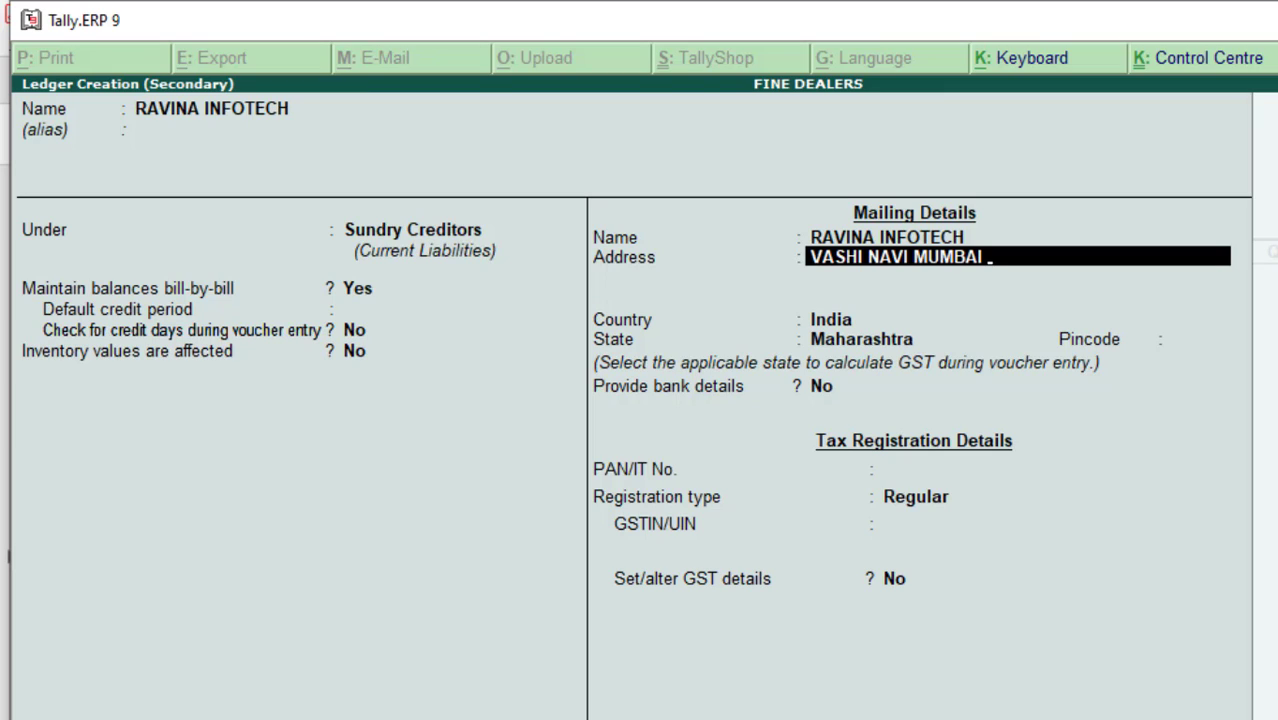
{"action": "key", "text": "Return"}
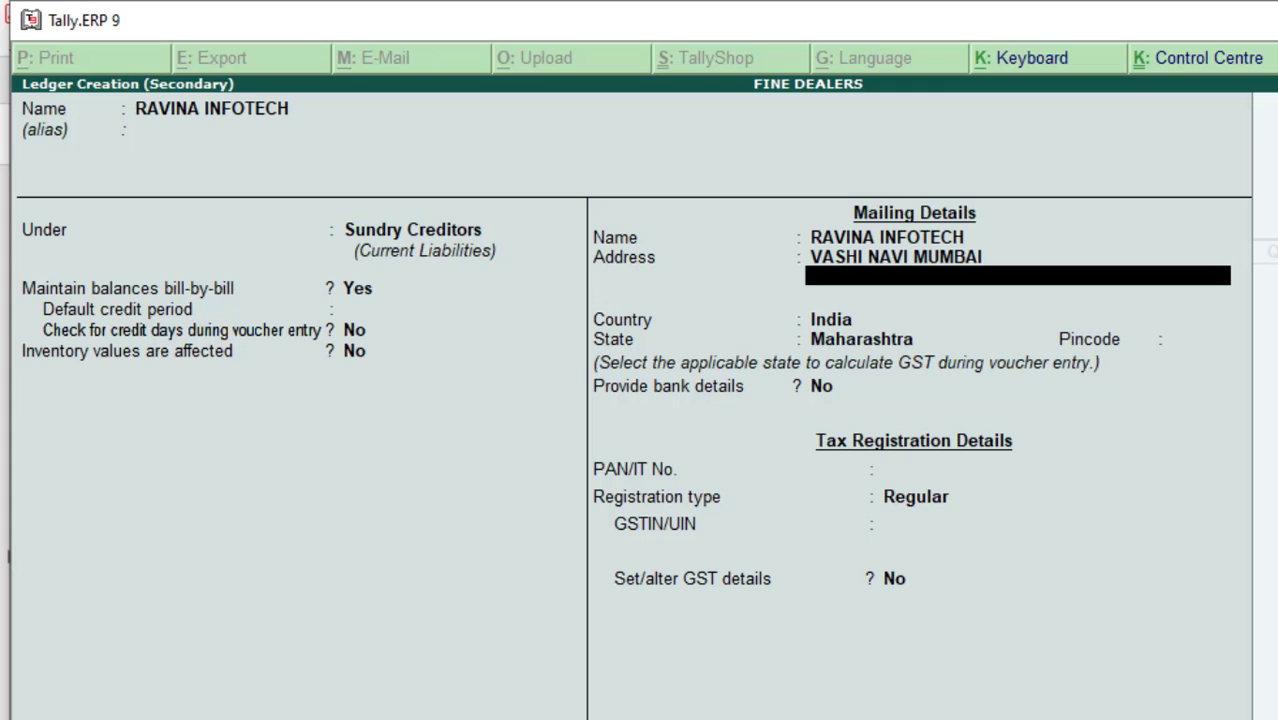
{"action": "key", "text": "Return"}
{"action": "key", "text": "Return"}
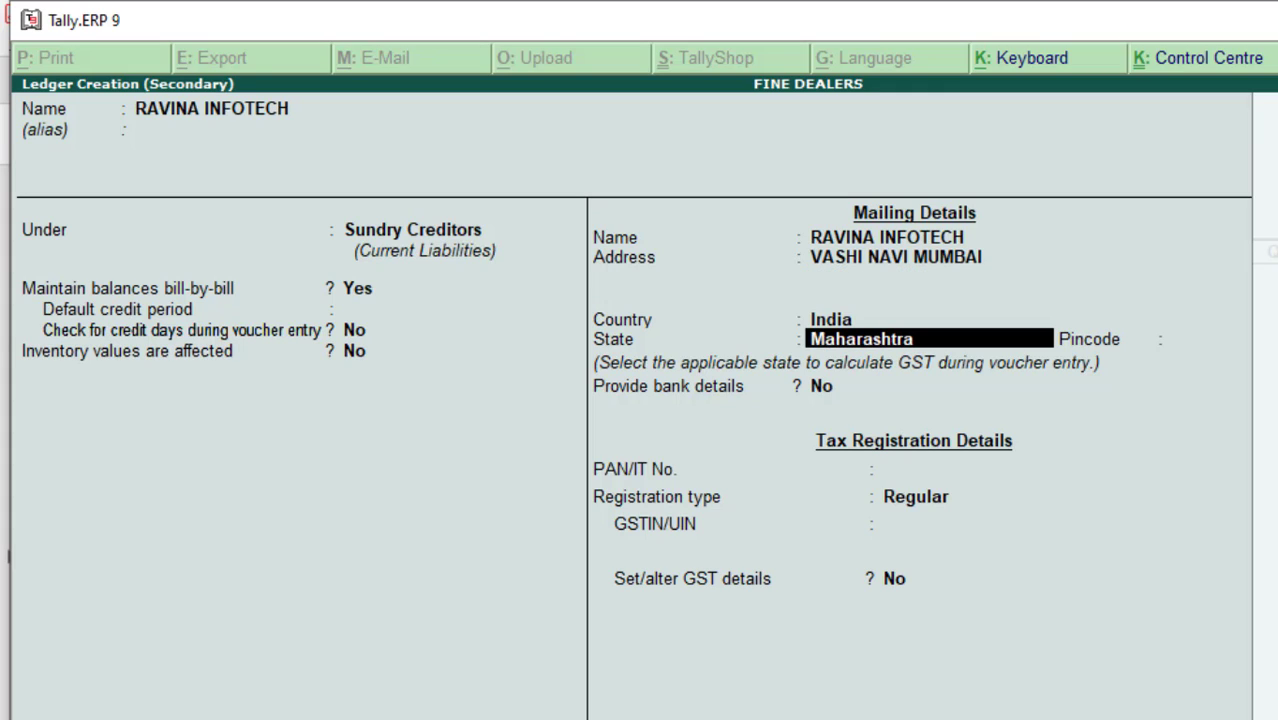
{"action": "key", "text": "Return"}
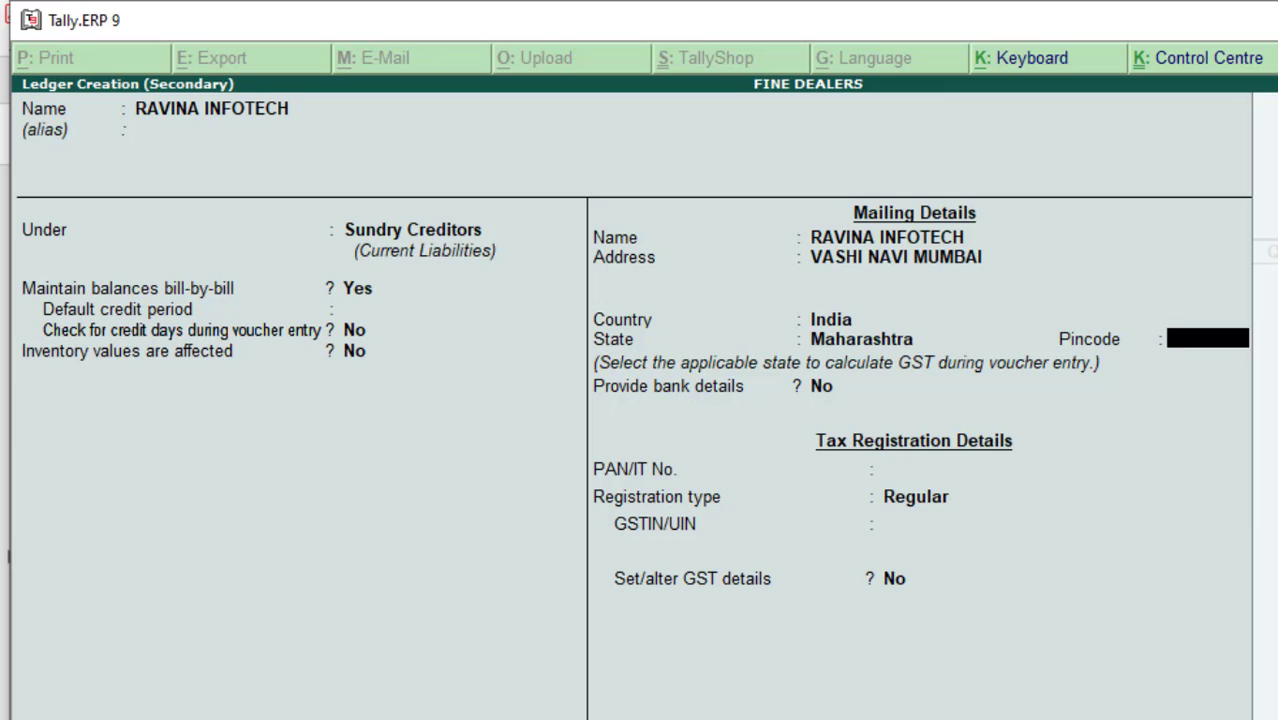
{"action": "key", "text": "Return"}
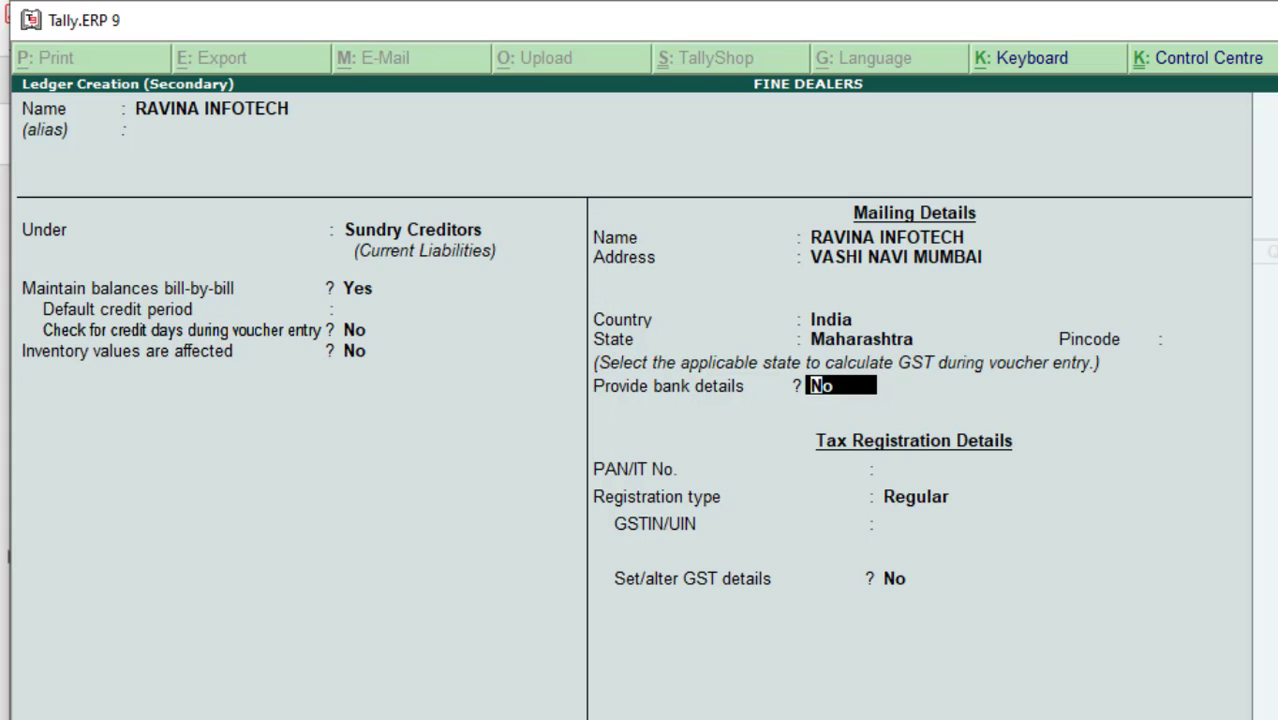
- Leave bank details at No and PAN blank, keeping the registration type Regular
{"action": "key", "text": "Return"}
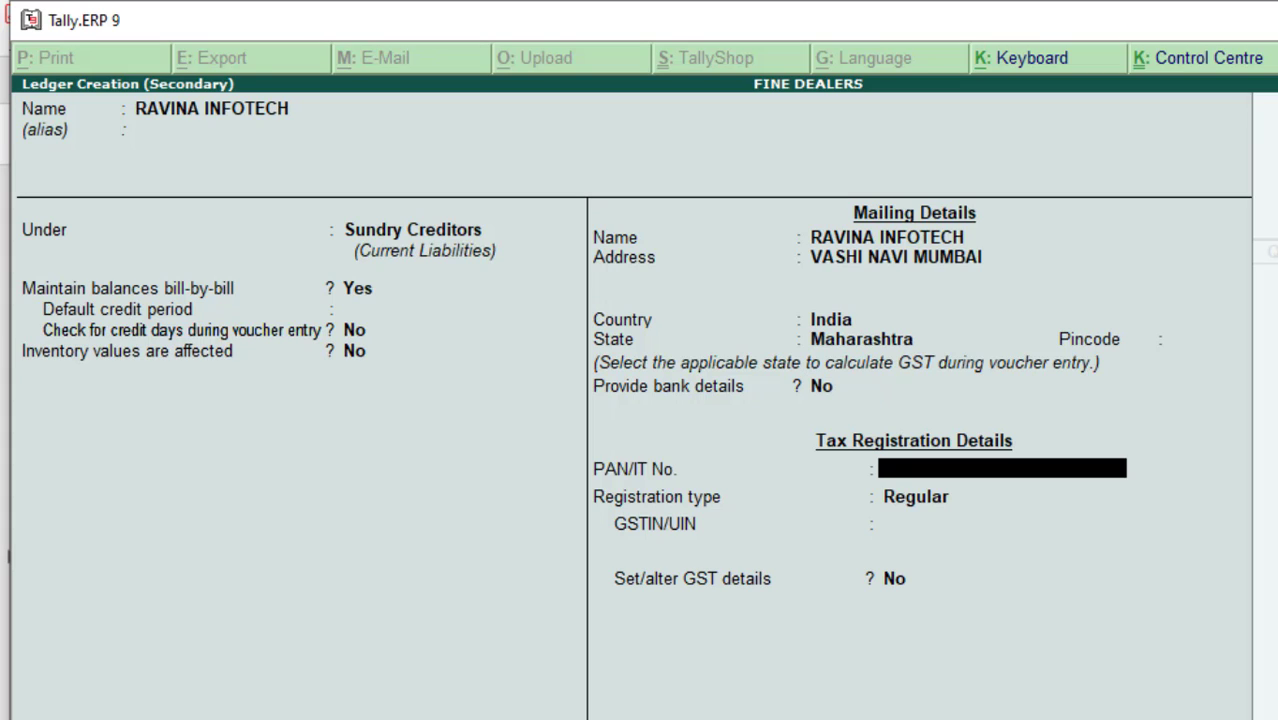
{"action": "key", "text": "Return"}
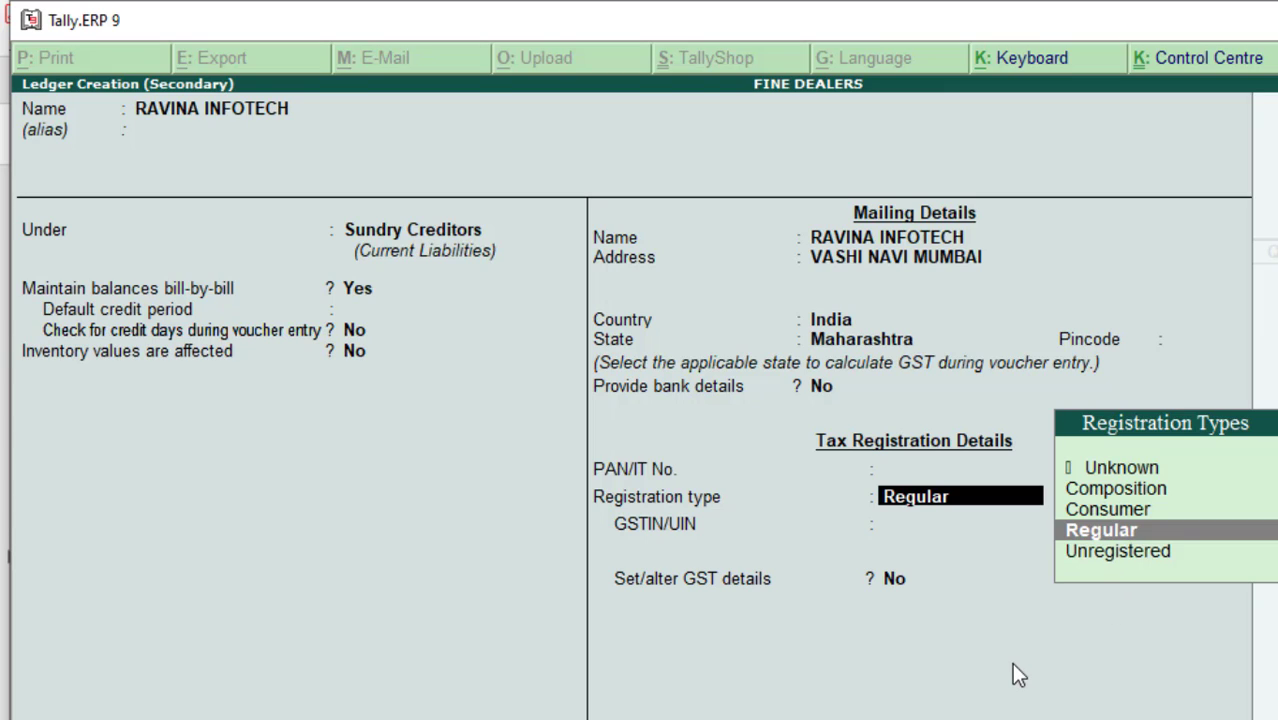
{"action": "key", "text": "Up"}
{"action": "key", "text": "Up"}
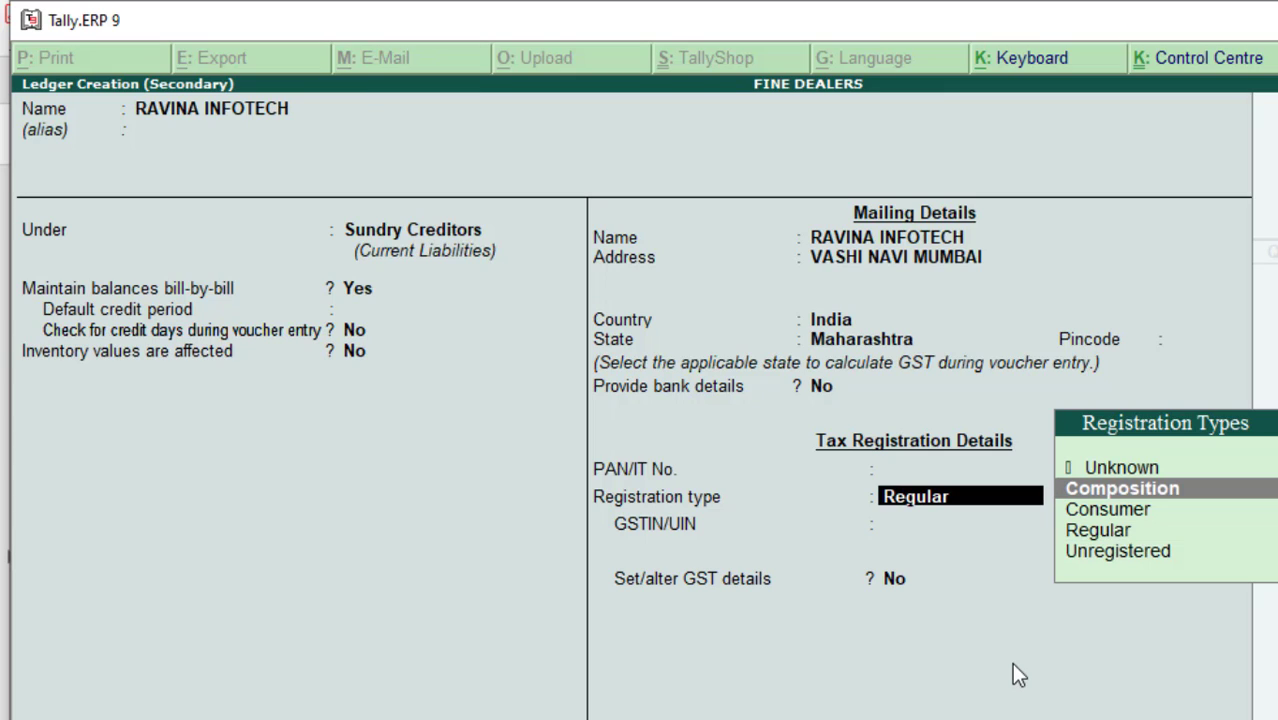
{"action": "key", "text": "Down"}
{"action": "key", "text": "Down"}
{"action": "key", "text": "Down"}
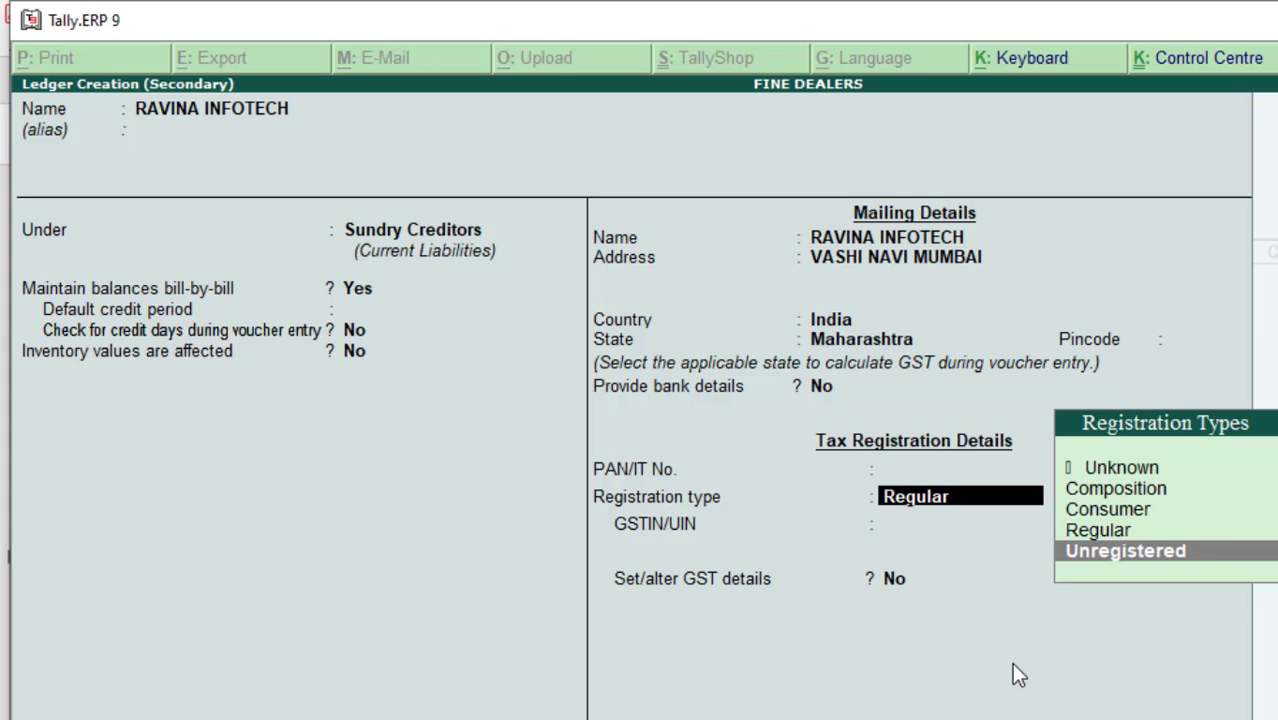
{"action": "key", "text": "Up"}
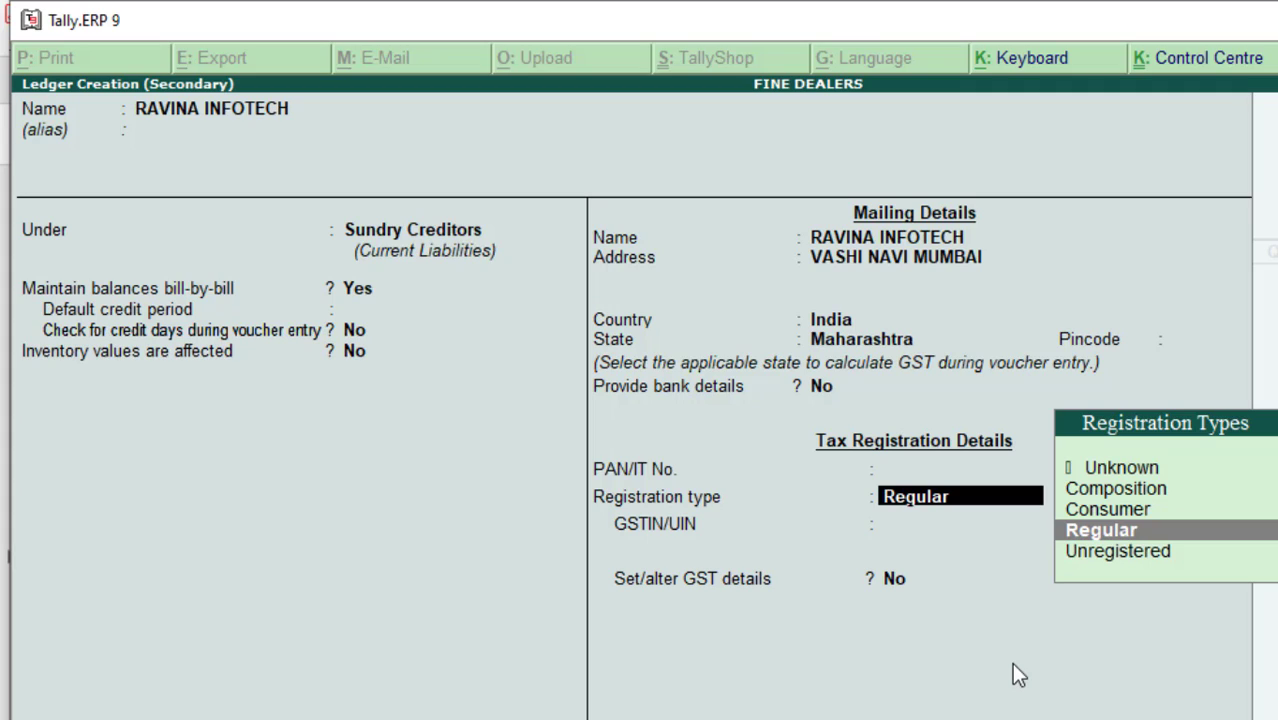
{"action": "key", "text": "Return"}
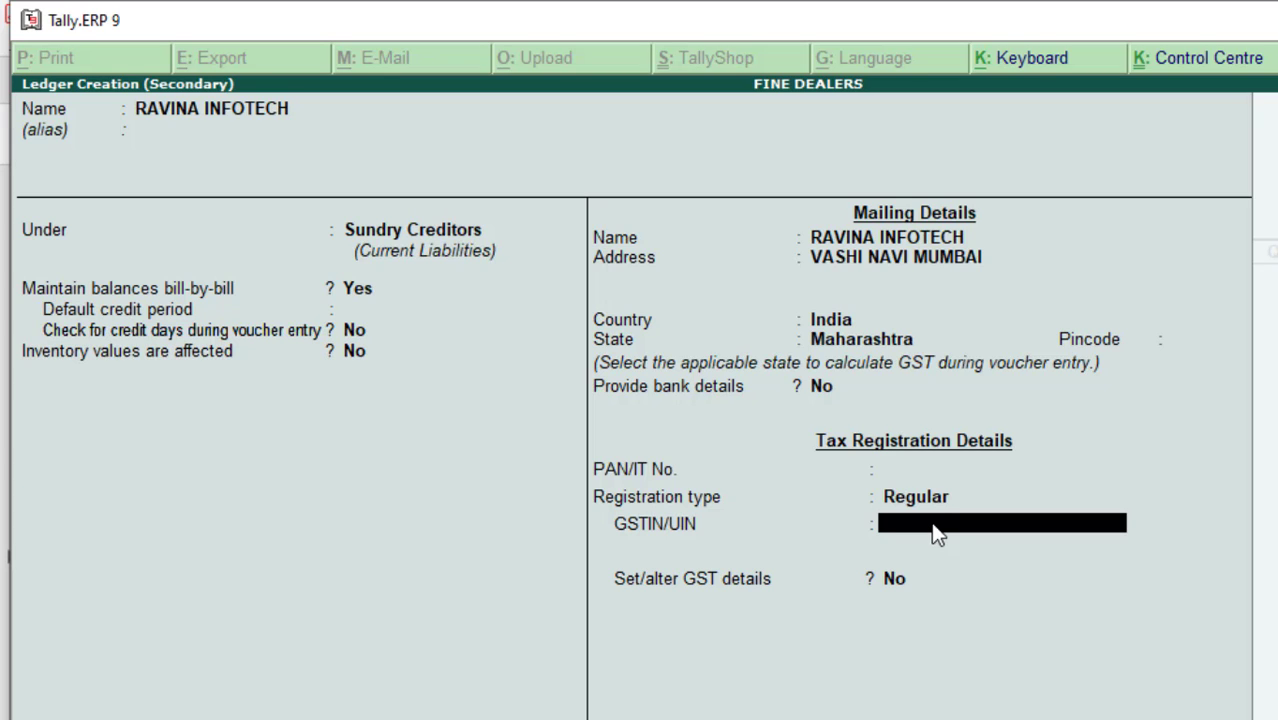
- Select the supplier's GSTIN on the Ravina Infotech invoice PDF, then return to Tally
{"action": "key", "text": "alt+Tab"}
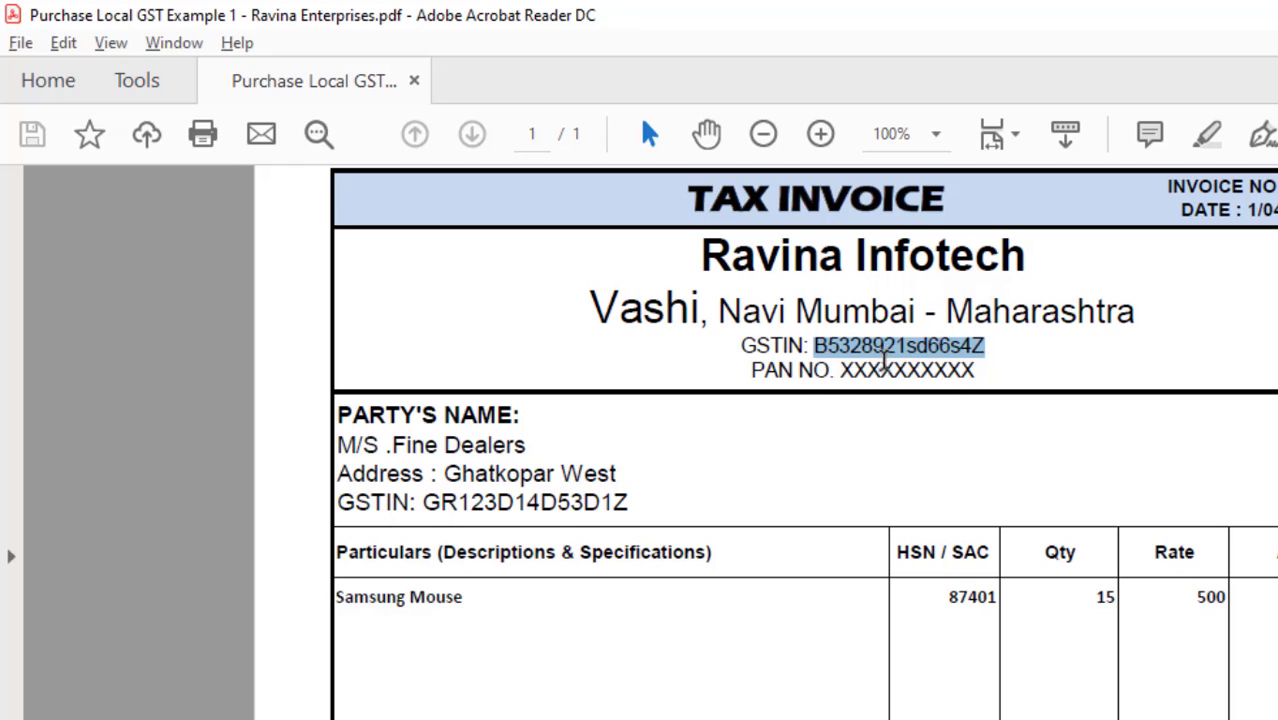
{"action": "left_click", "coordinate": [883, 352]}
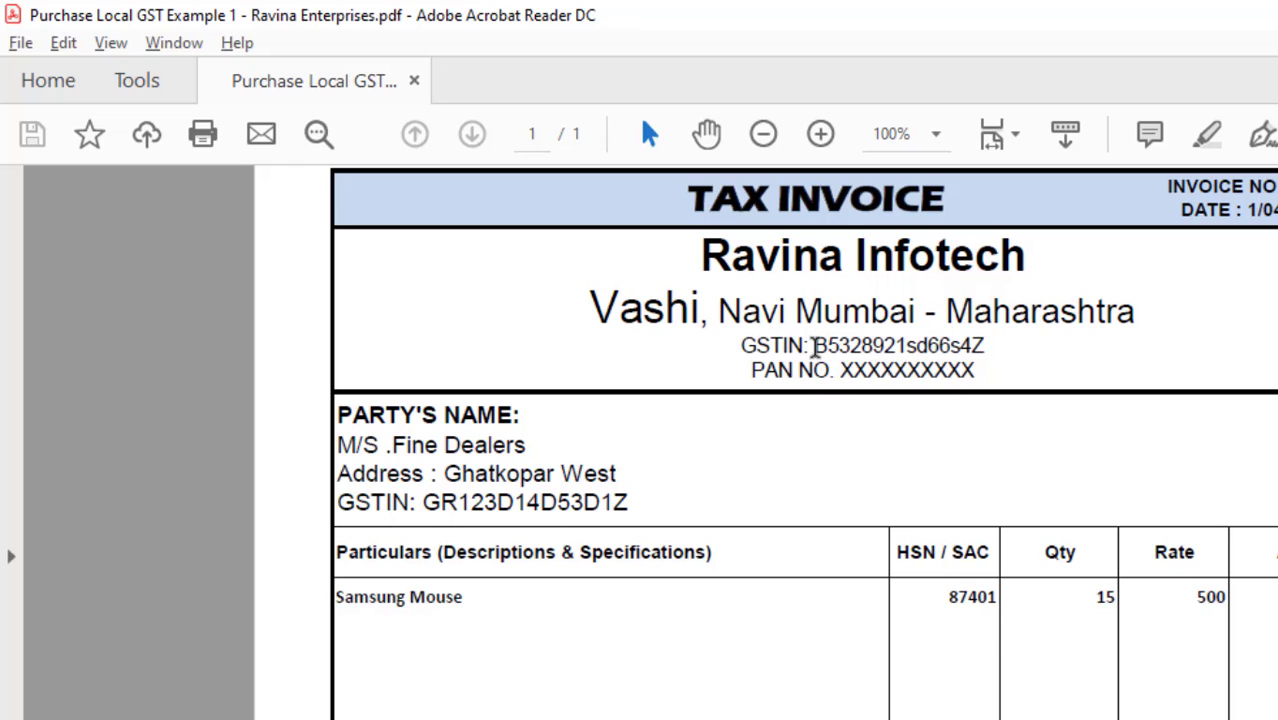
{"action": "left_click_drag", "start_coordinate": [815, 346], "coordinate": [988, 345]}
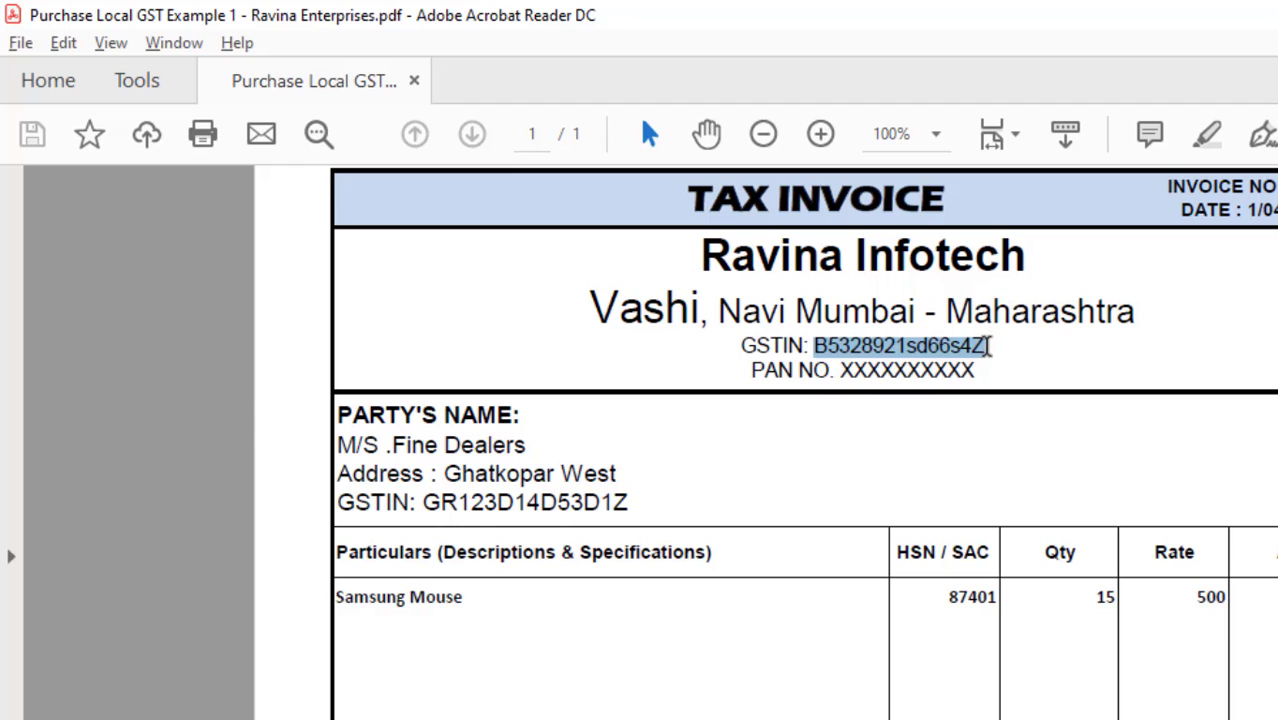
{"action": "key", "text": "alt+Tab"}
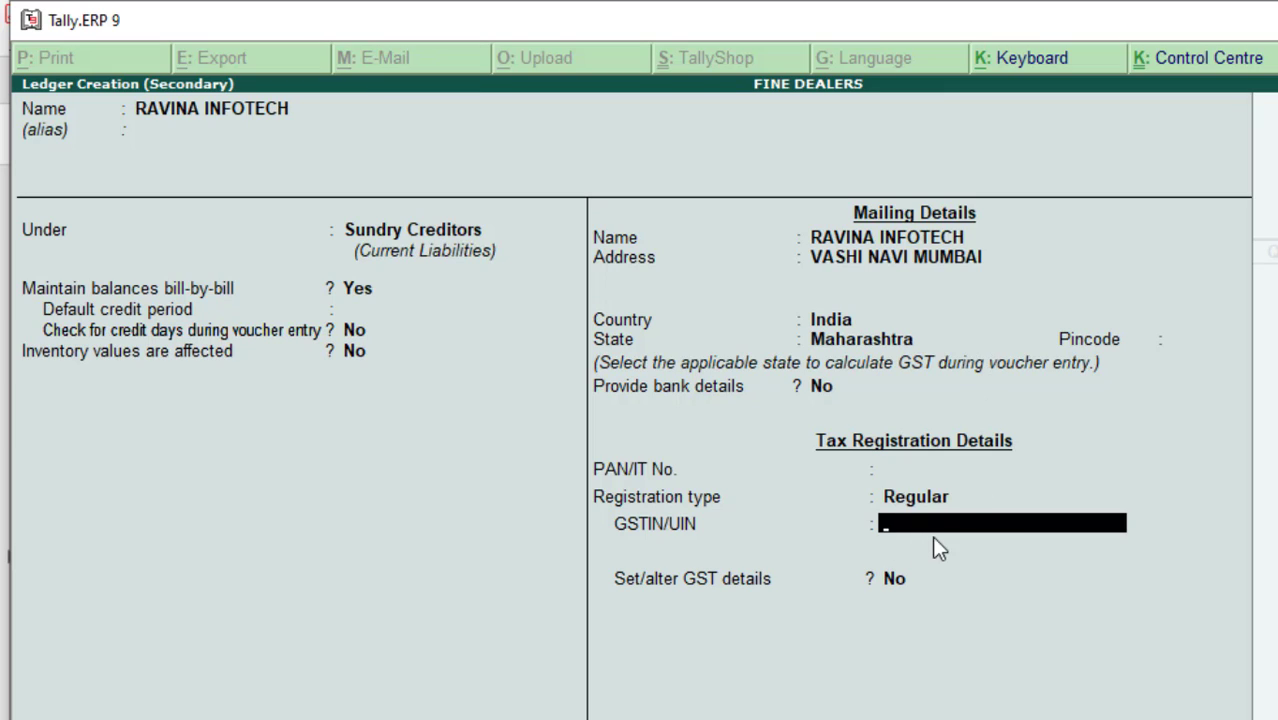
- Paste the GSTIN, dismiss the verification warning, save the ledger and confirm party details
{"action": "key", "text": "ctrl+alt+v"}
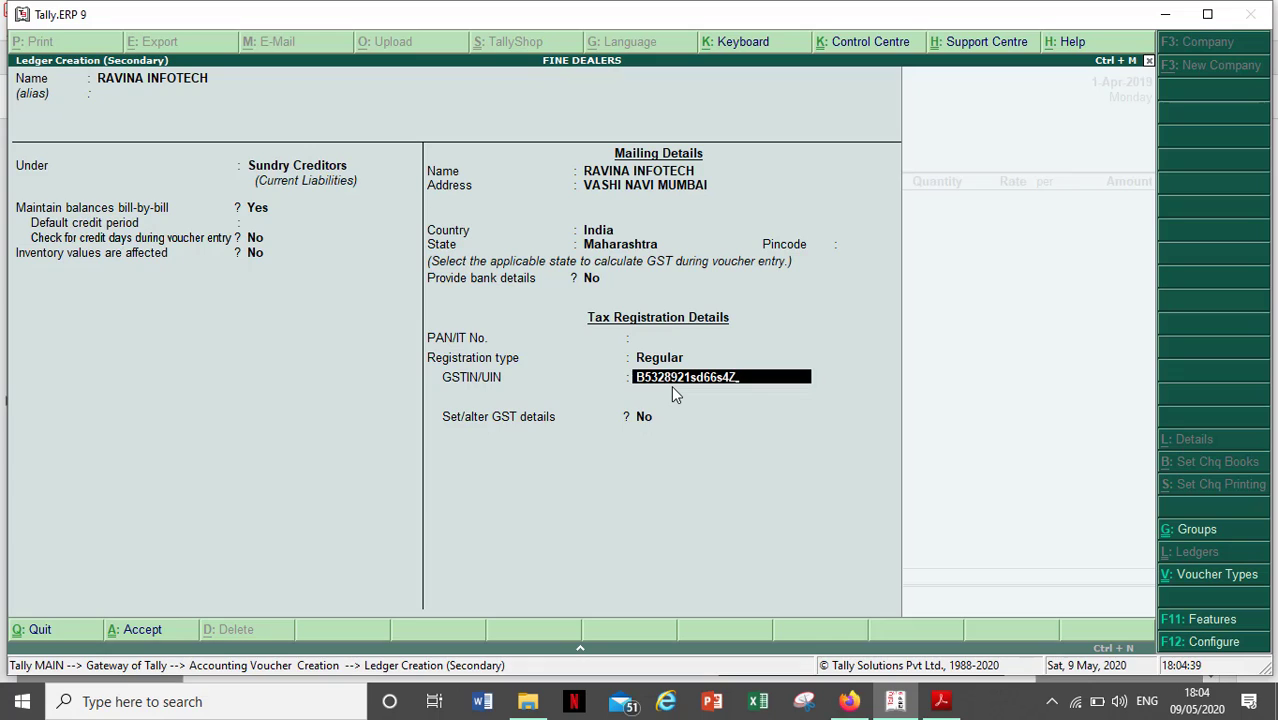
{"action": "key", "text": "Return"}
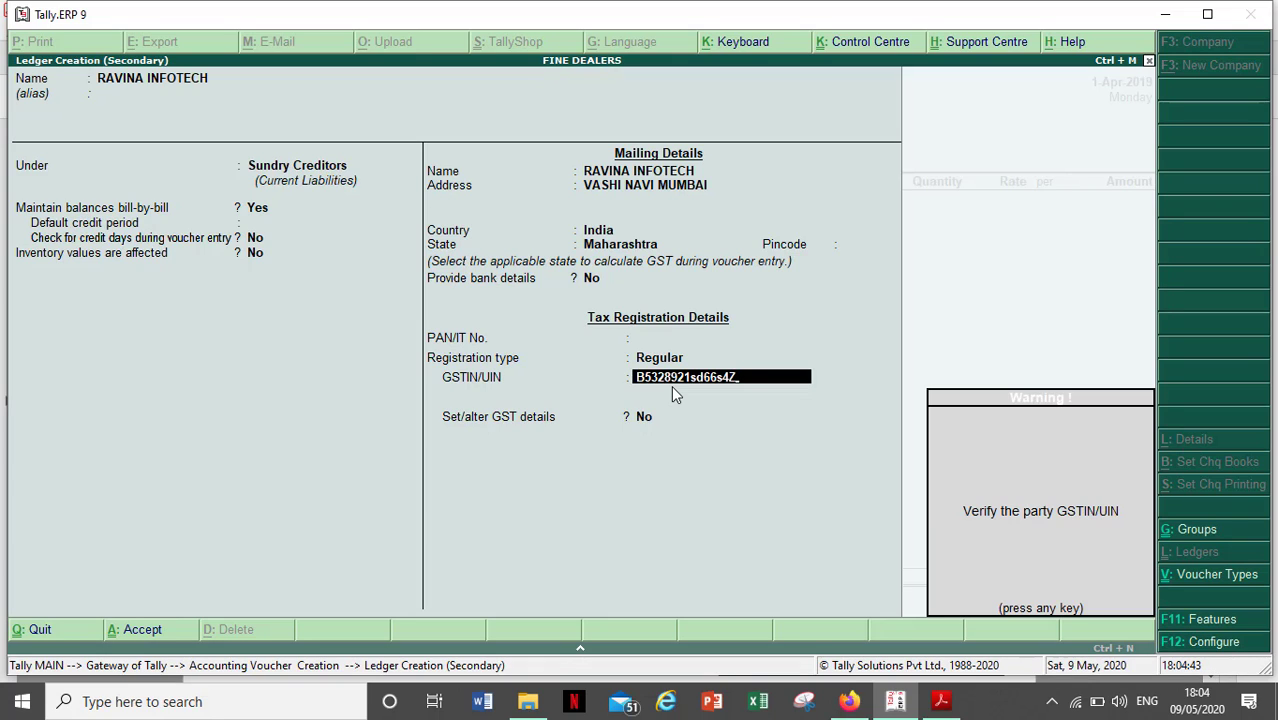
{"action": "key", "text": "Return"}
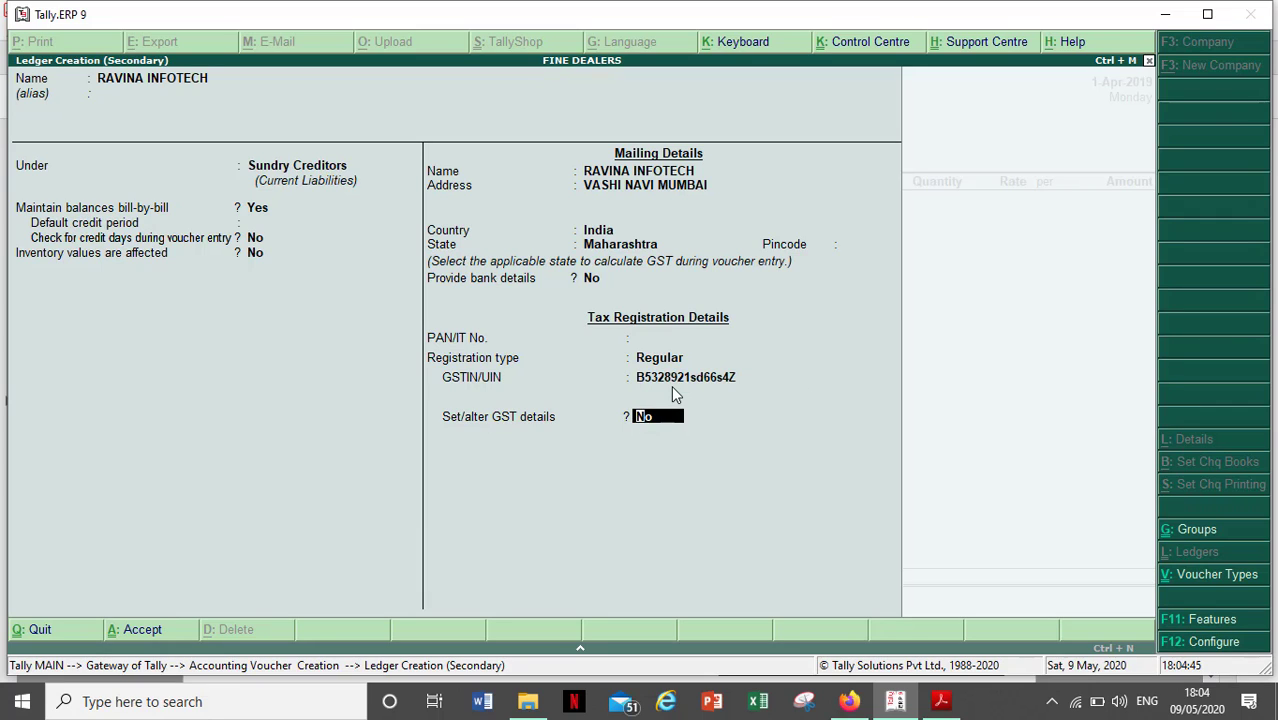
{"action": "key", "text": "Return"}
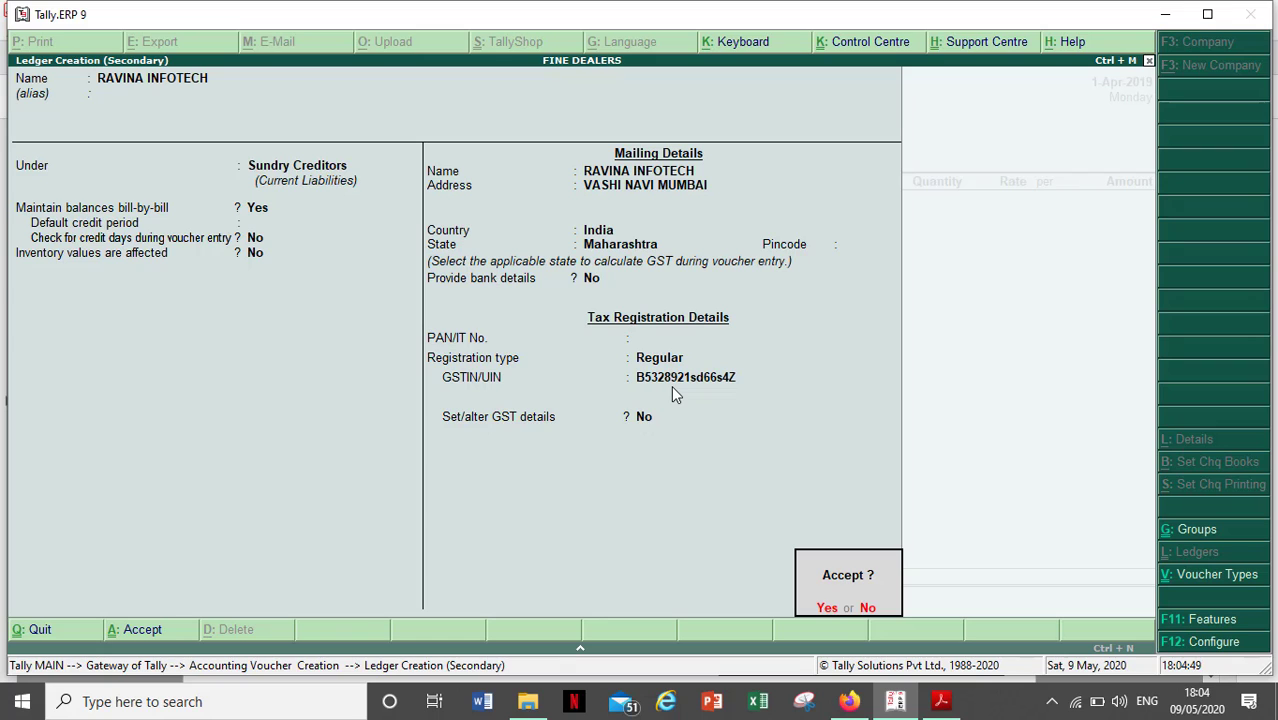
{"action": "key", "text": "Return"}
{"action": "key", "text": "Return"}
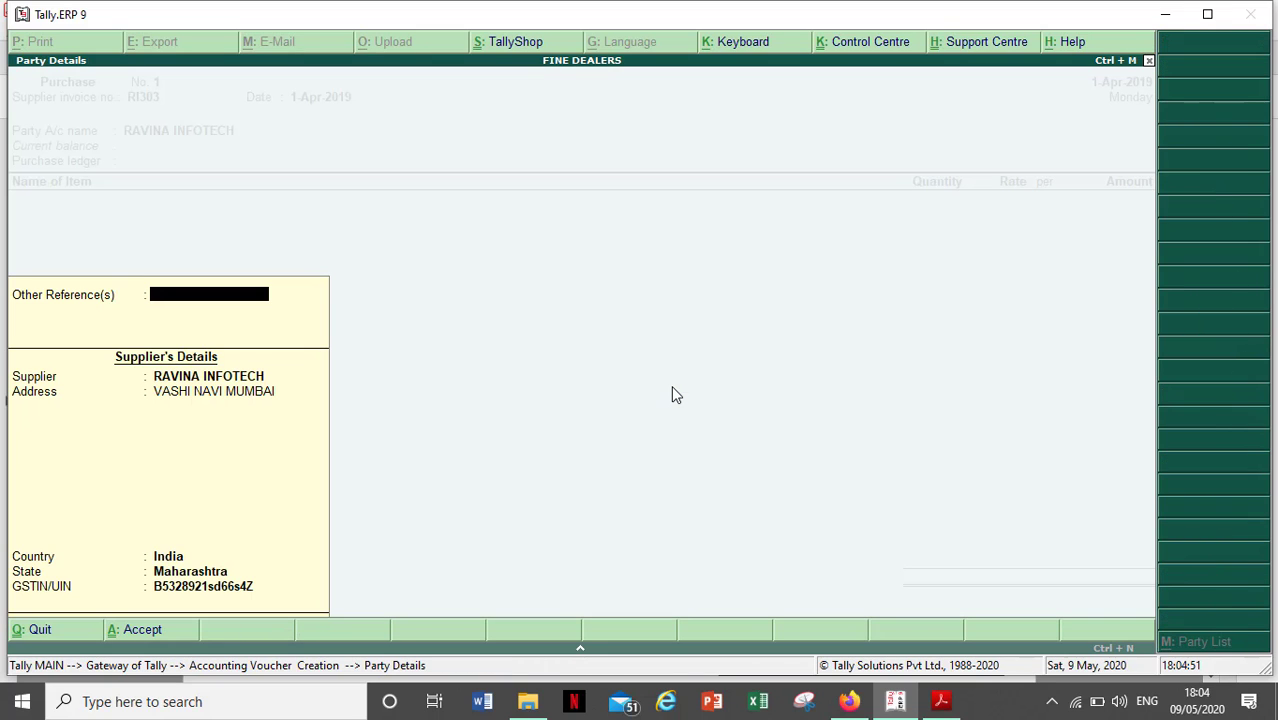
{"action": "key", "text": "Return"}
{"action": "key", "text": "Return"}
{"action": "key", "text": "Return"}
{"action": "key", "text": "Return"}
{"action": "key", "text": "Return"}
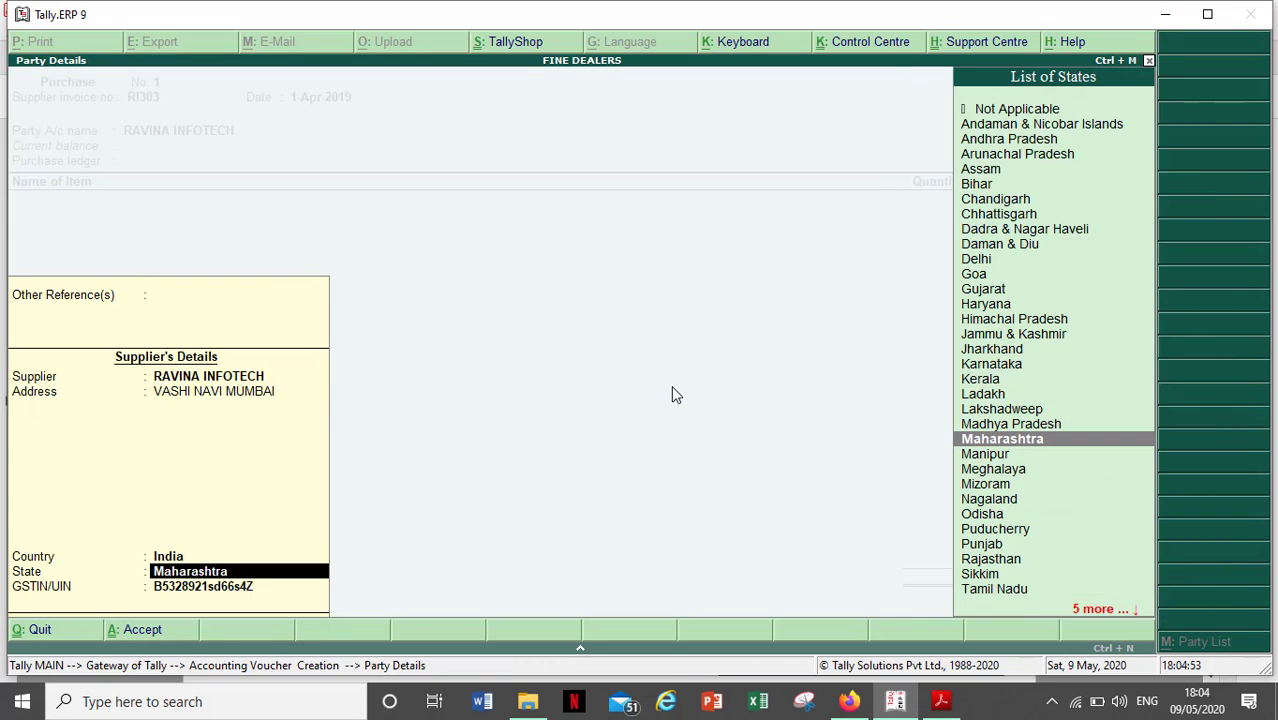
{"action": "key", "text": "Return"}
{"action": "key", "text": "Return"}
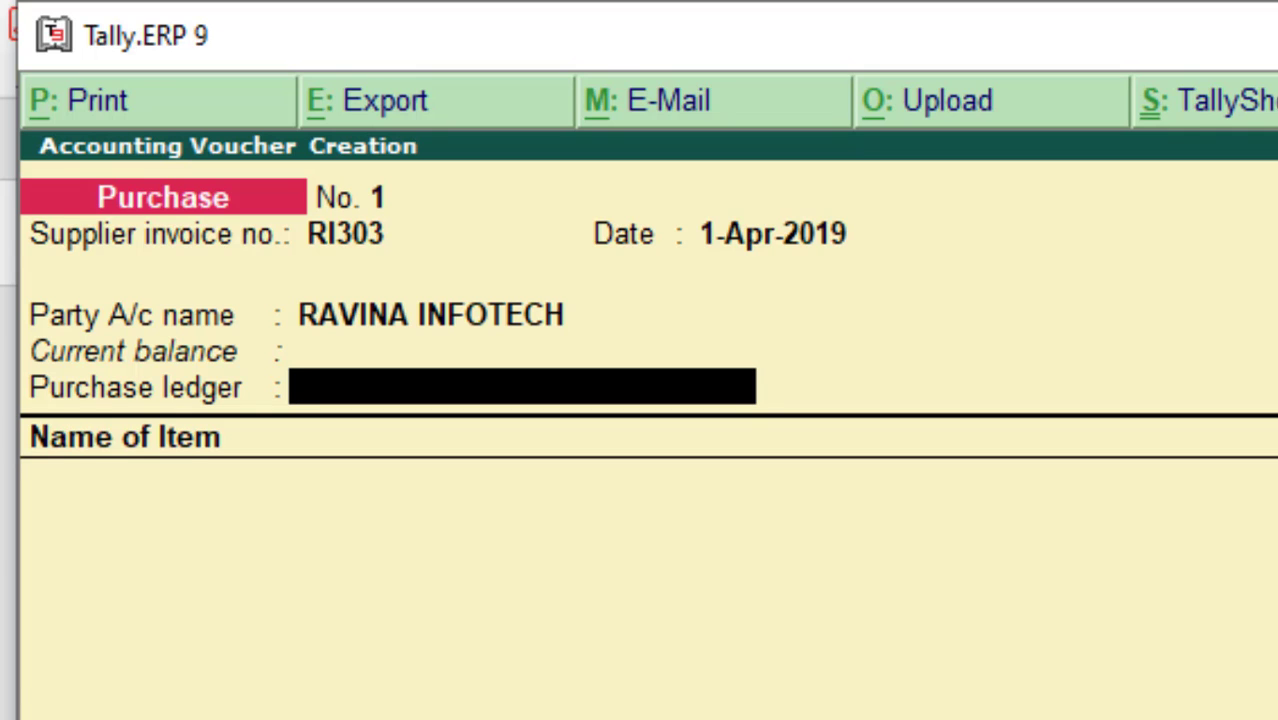
{"action": "key", "text": "alt+c"}
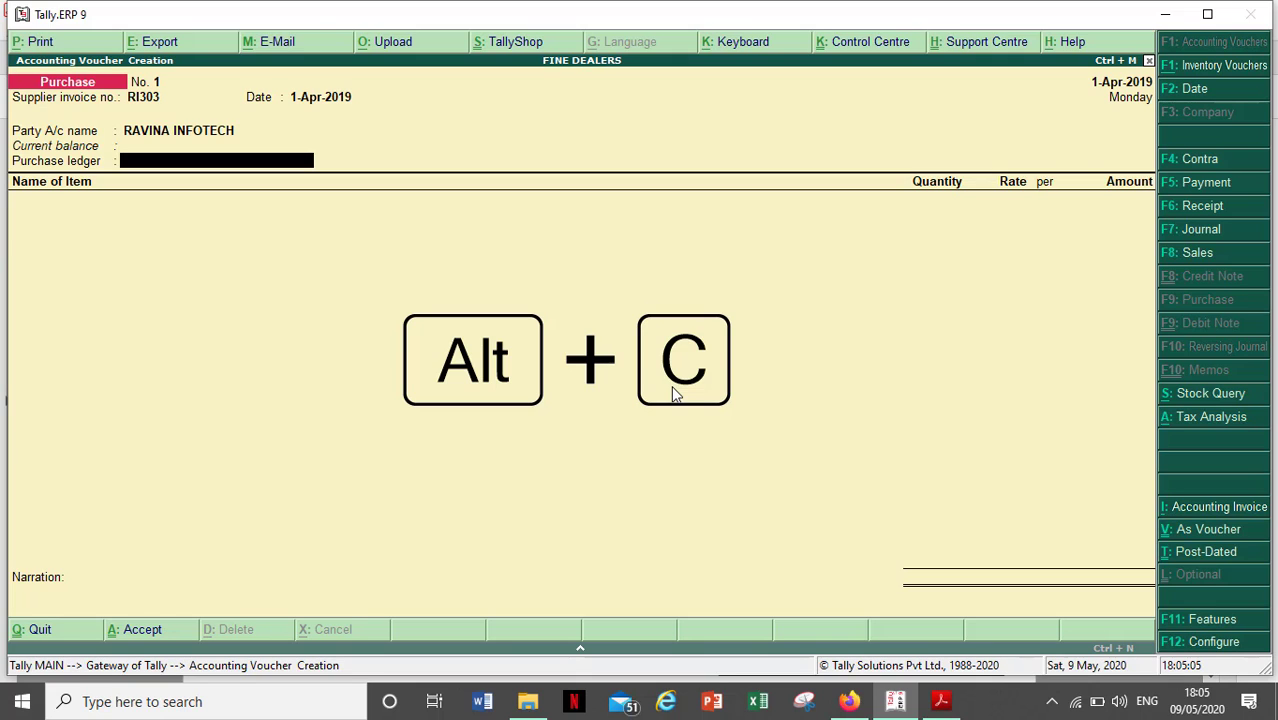
- Start a new ledger and name it PURCHASE LOCAL GST
{"action": "key", "text": "alt+c"}
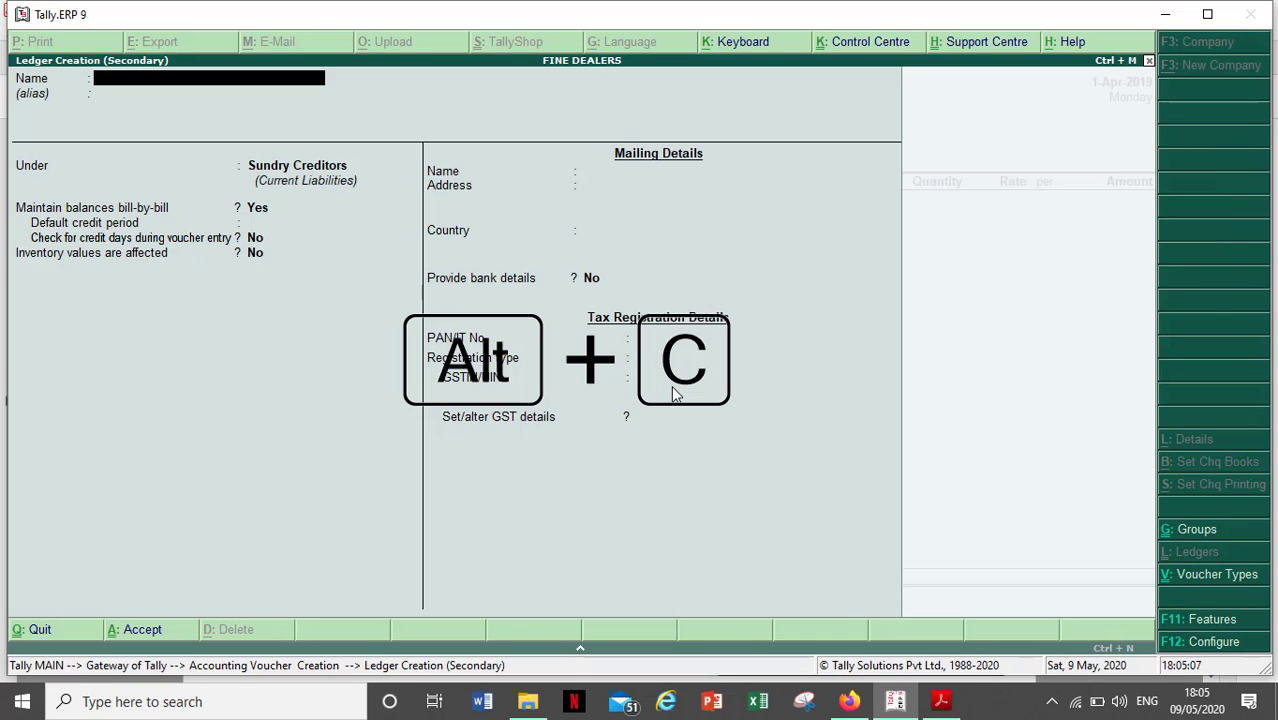
{"action": "type", "text": "PUR"}
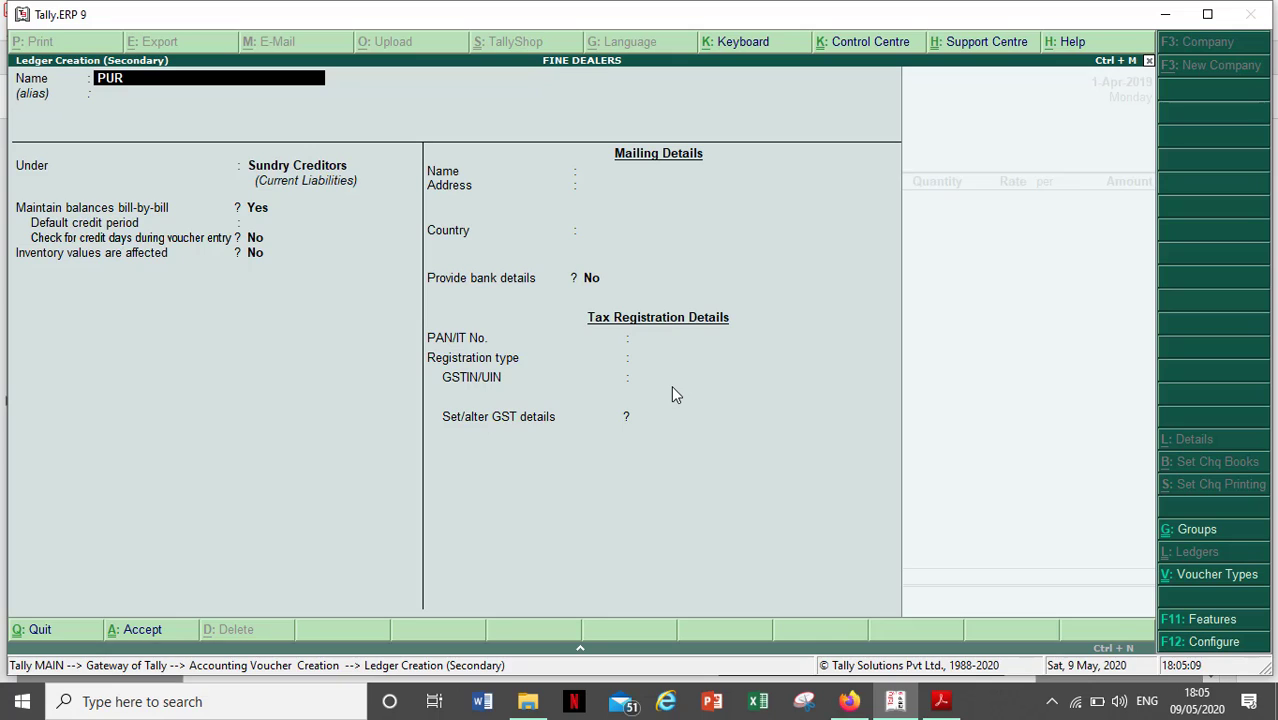
{"action": "type", "text": "CHASE LOCAL GST"}
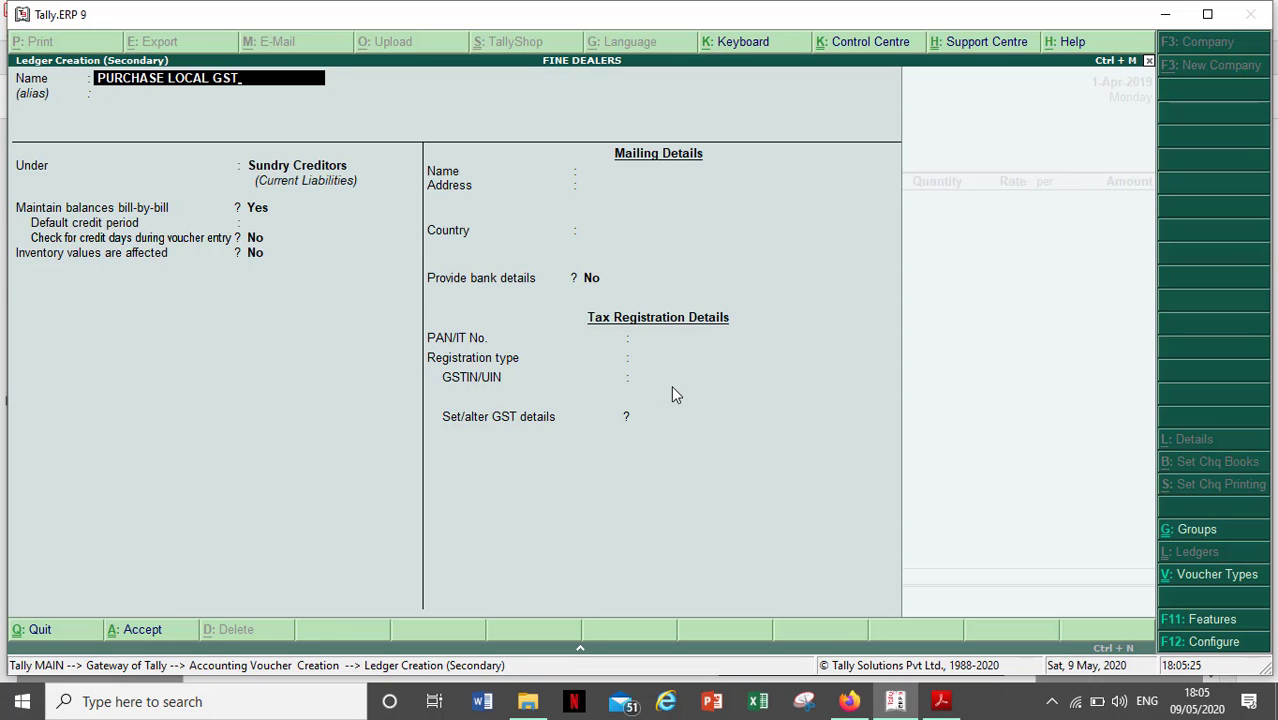
{"action": "key", "text": "Return"}
{"action": "key", "text": "Return"}
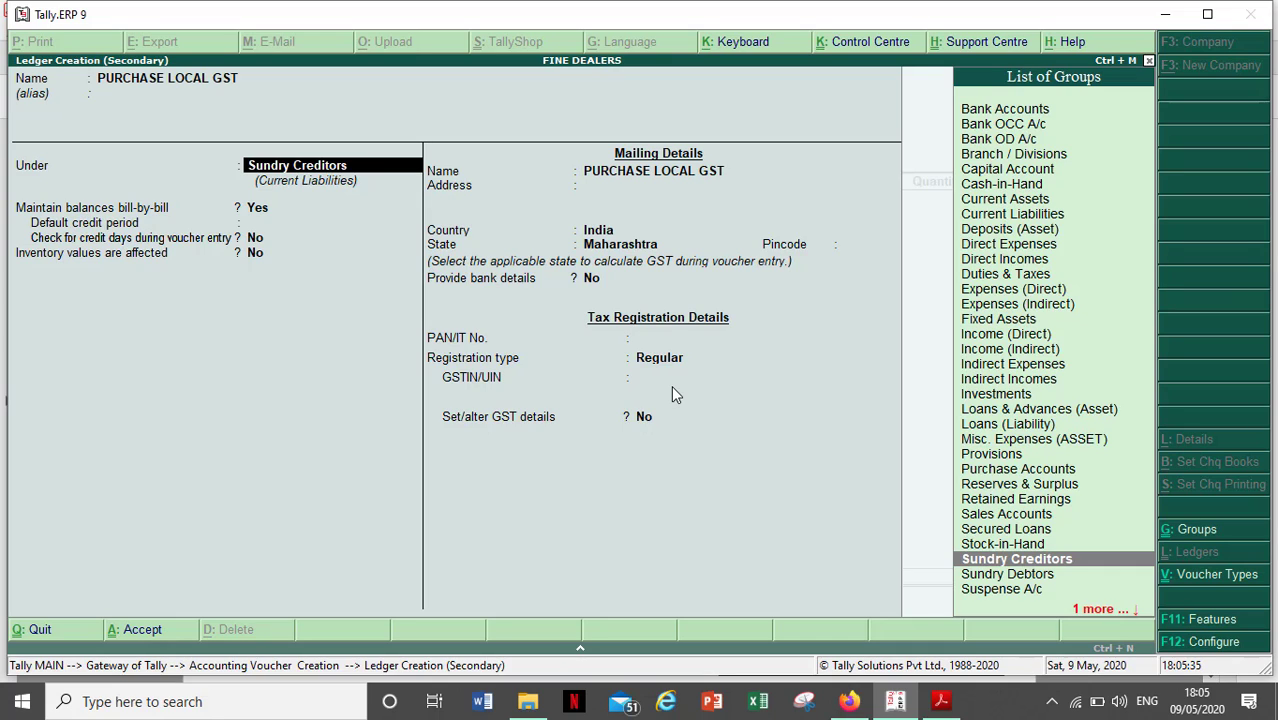
- Put PURCHASE LOCAL GST under Purchase Accounts, affecting inventory, GST applicable with supply type Goods
{"action": "type", "text": "PUR"}
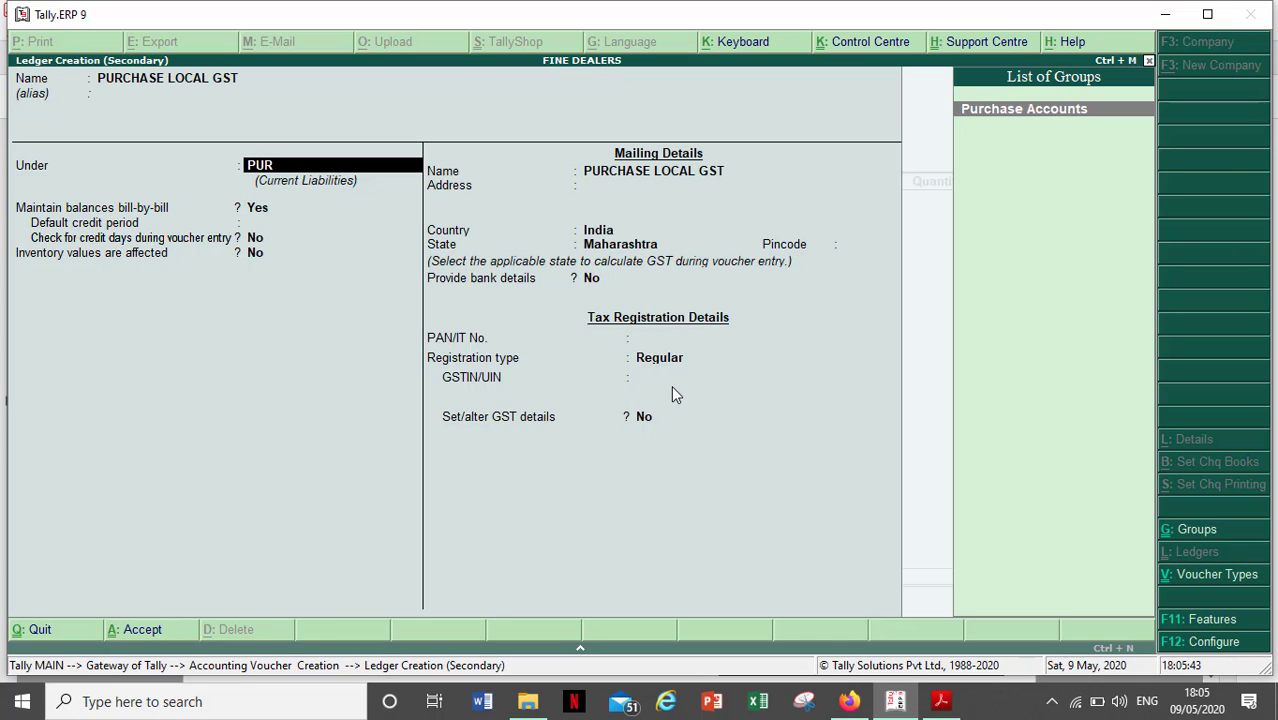
{"action": "key", "text": "Return"}
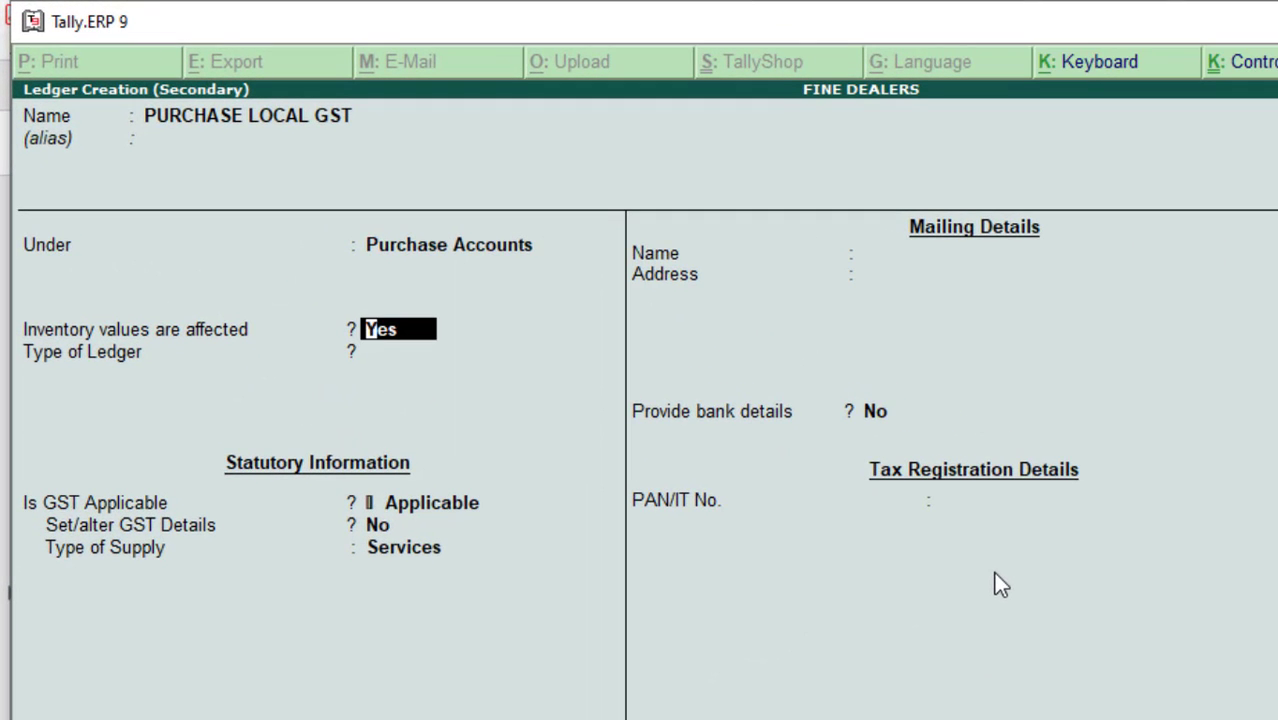
{"action": "key", "text": "Return"}
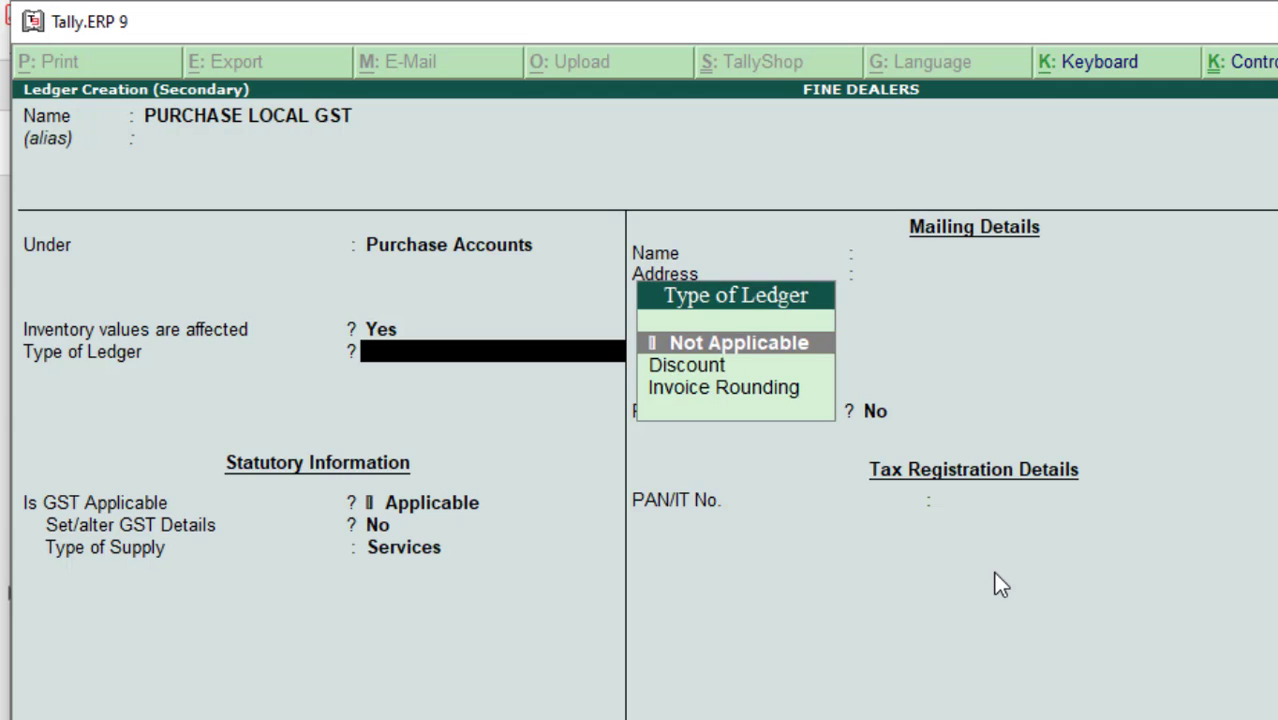
{"action": "key", "text": "Return"}
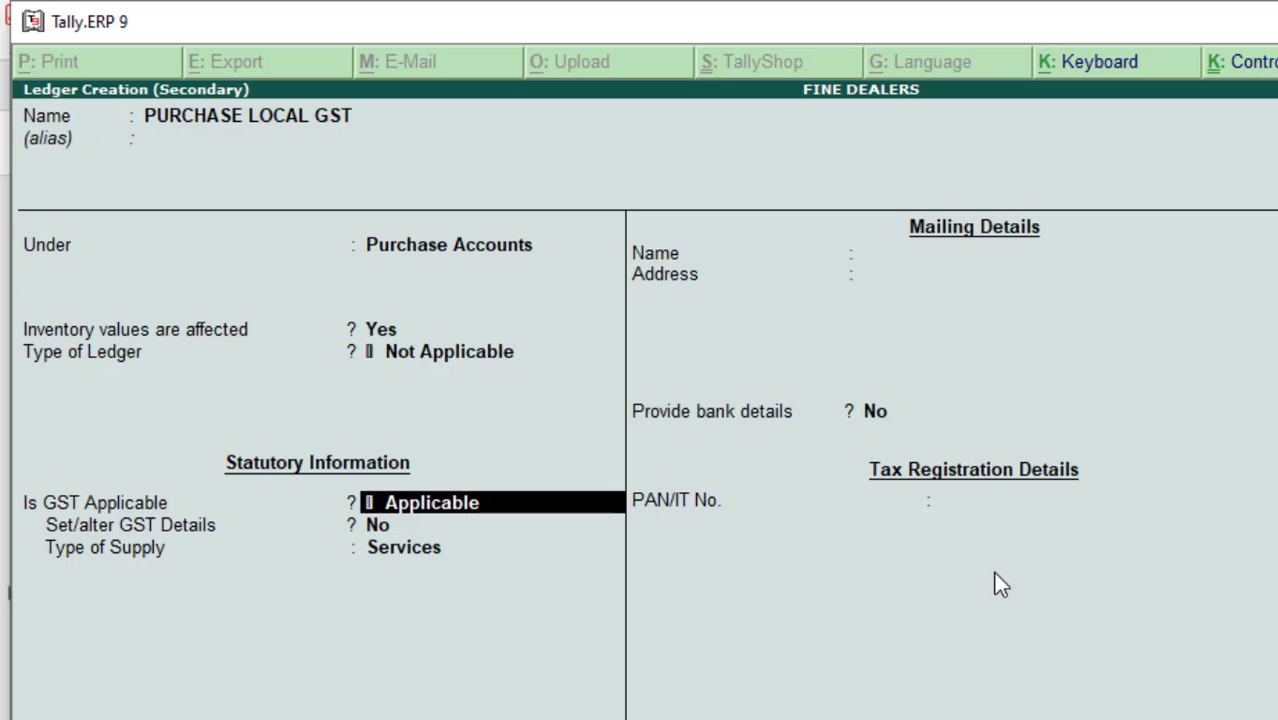
{"action": "key", "text": "Return"}
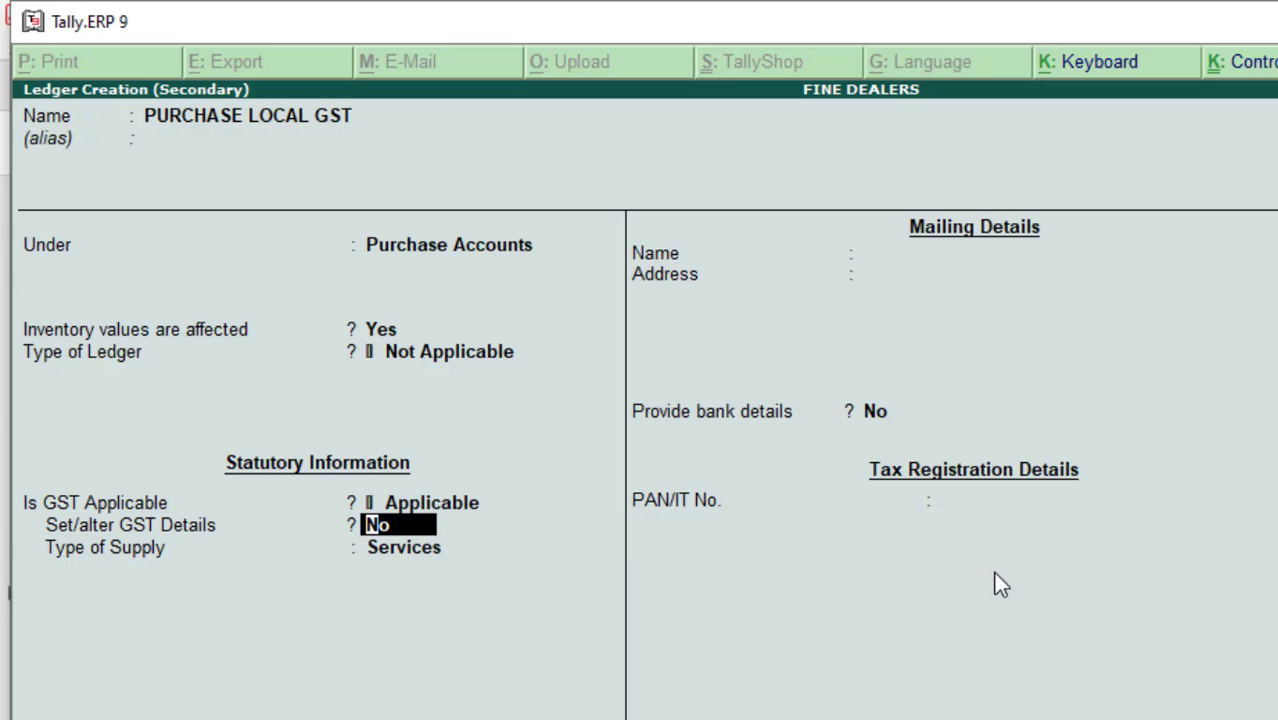
{"action": "key", "text": "Return"}
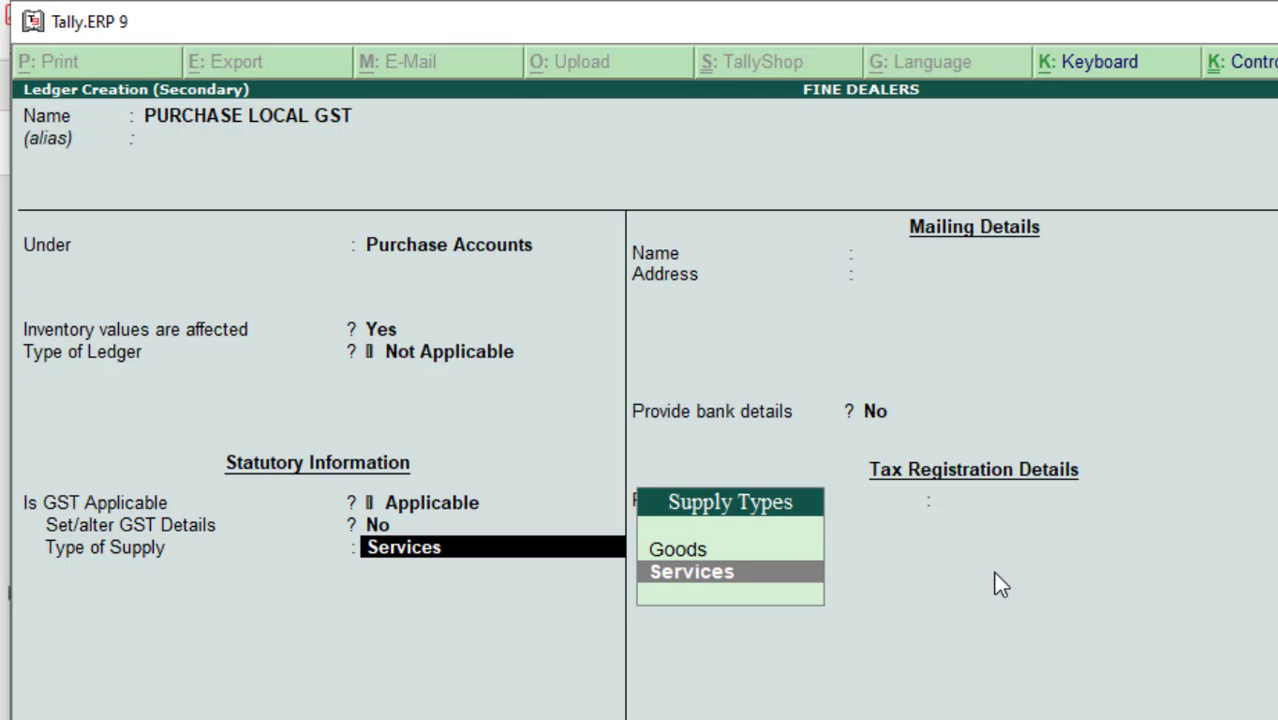
{"action": "key", "text": "Up"}
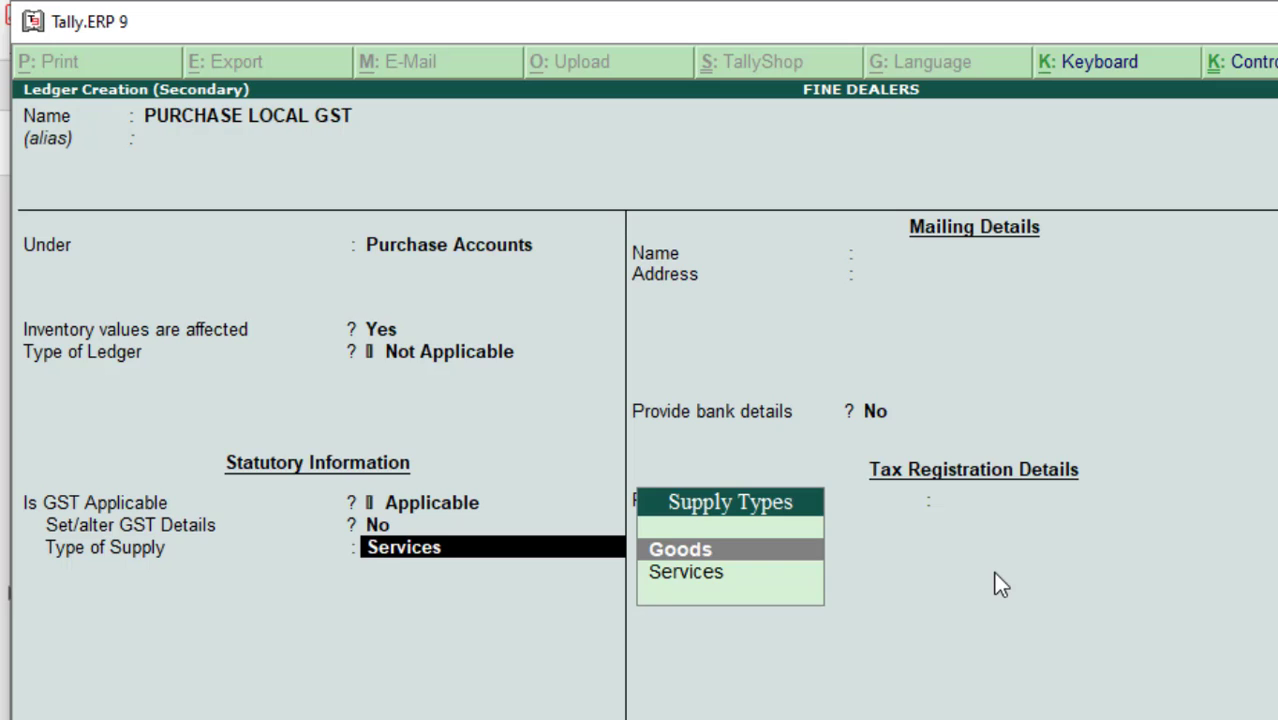
{"action": "key", "text": "Return"}
{"action": "key", "text": "Return"}
{"action": "key", "text": "Return"}
{"action": "key", "text": "Return"}
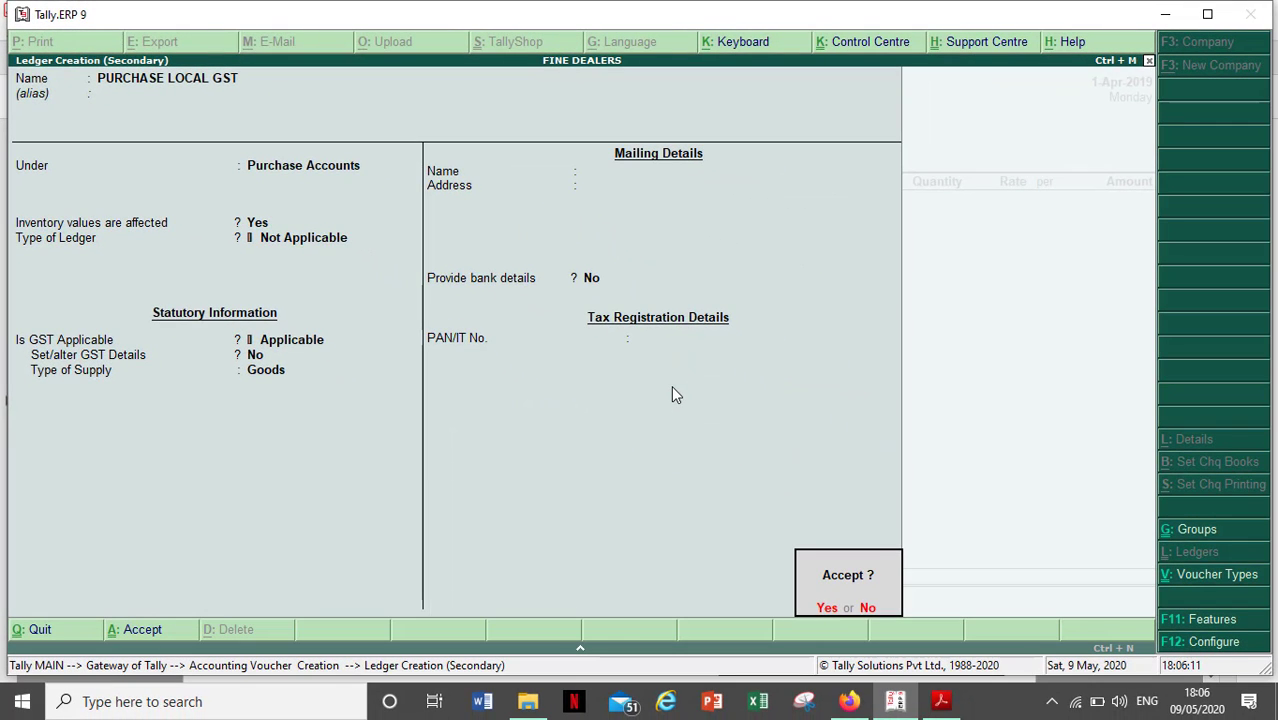
- Save the PURCHASE LOCAL GST ledger and switch to the Ravina Infotech invoice PDF
{"action": "key", "text": "Return"}
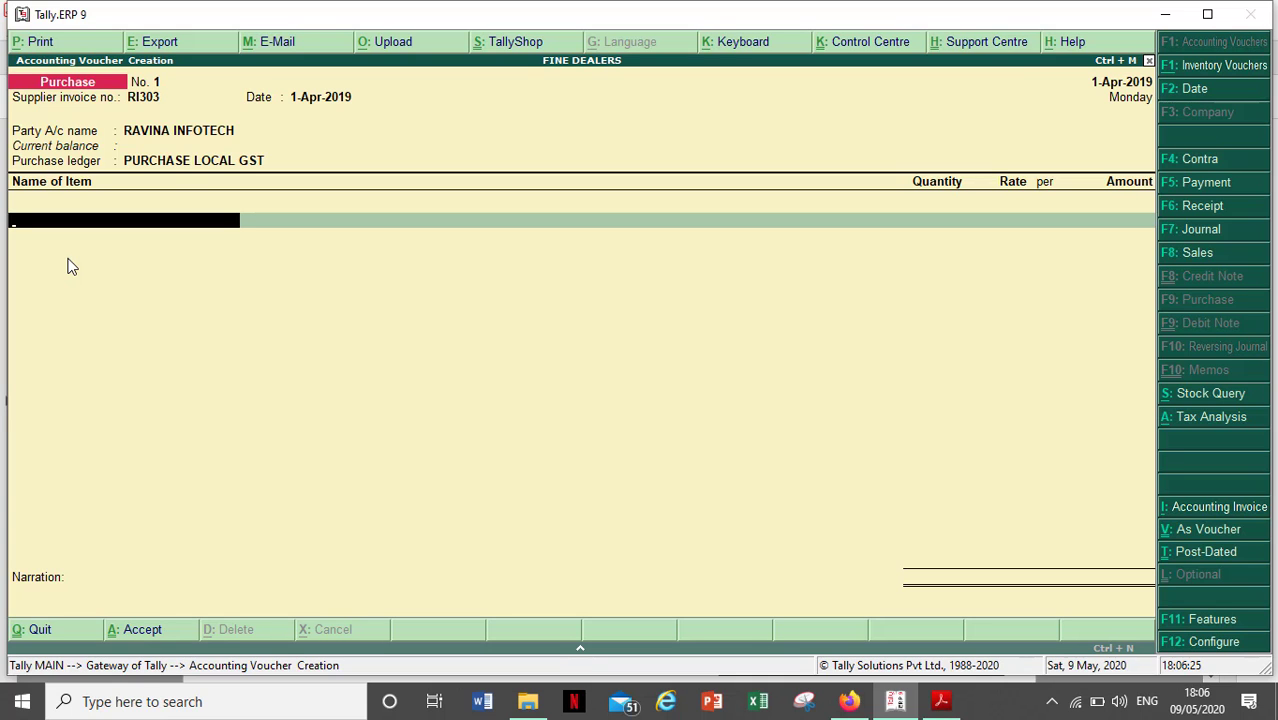
{"action": "key", "text": "alt+Tab"}
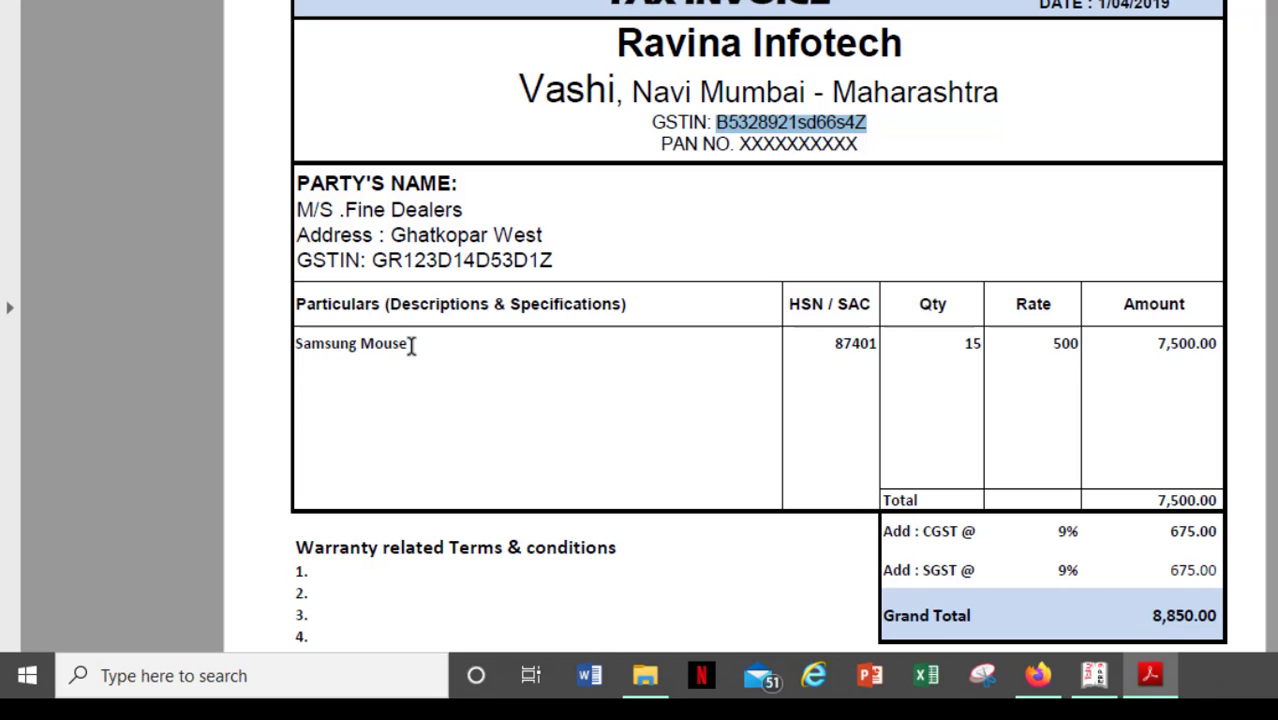
- Return to the Tally purchase voucher and begin creating a new stock item
{"action": "key", "text": "alt+Tab"}
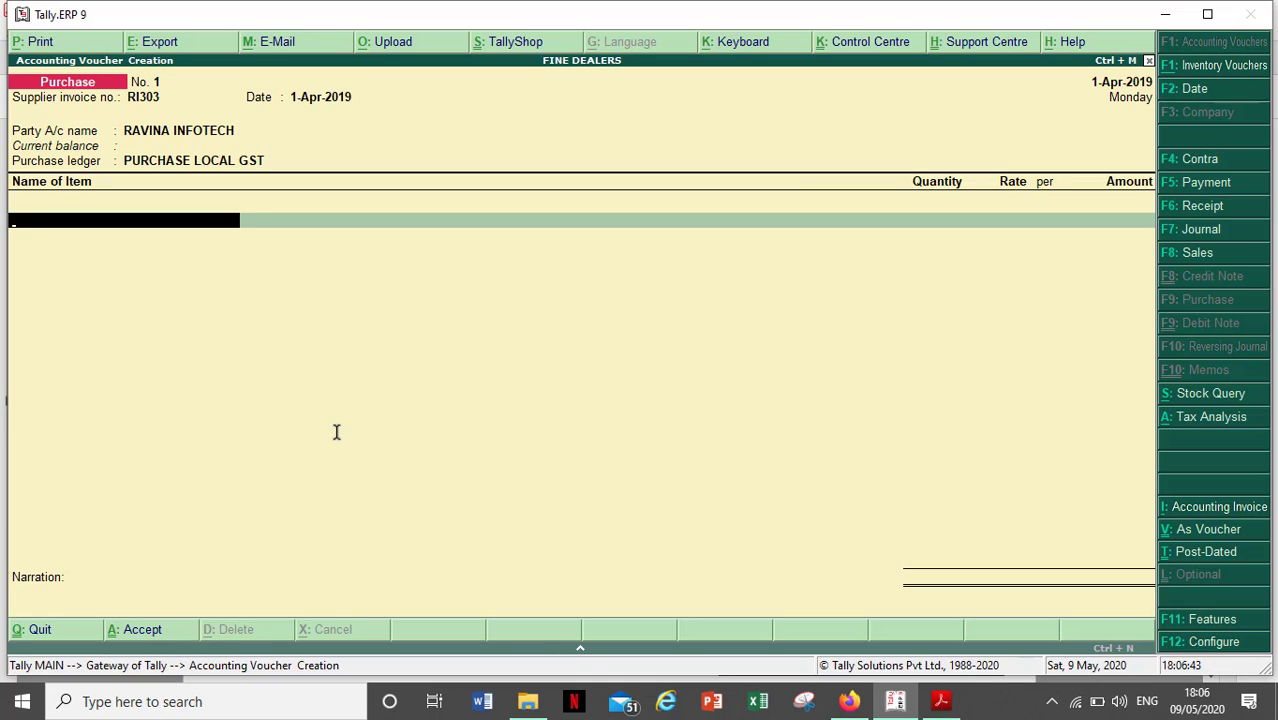
{"action": "key", "text": "alt+c"}
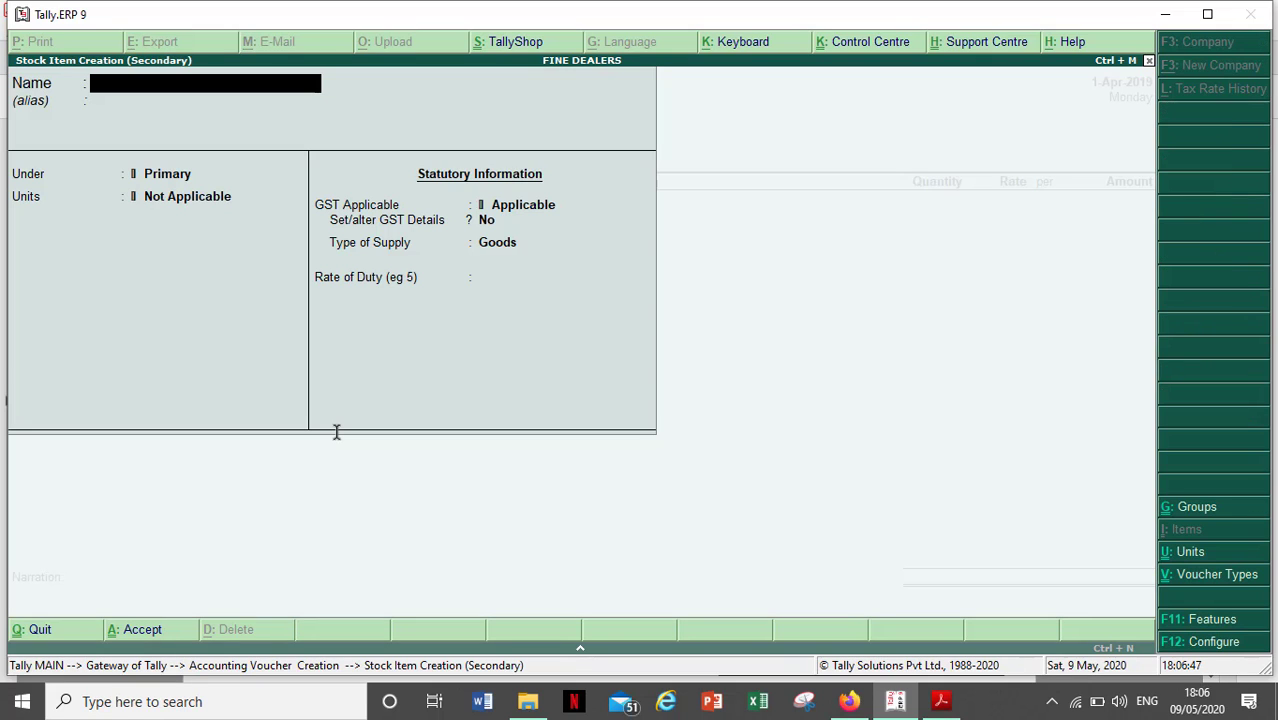
- Name the new stock item SAMSUNG MOUSE, leaving the alias blank
{"action": "type", "text": "SAMSUN"}
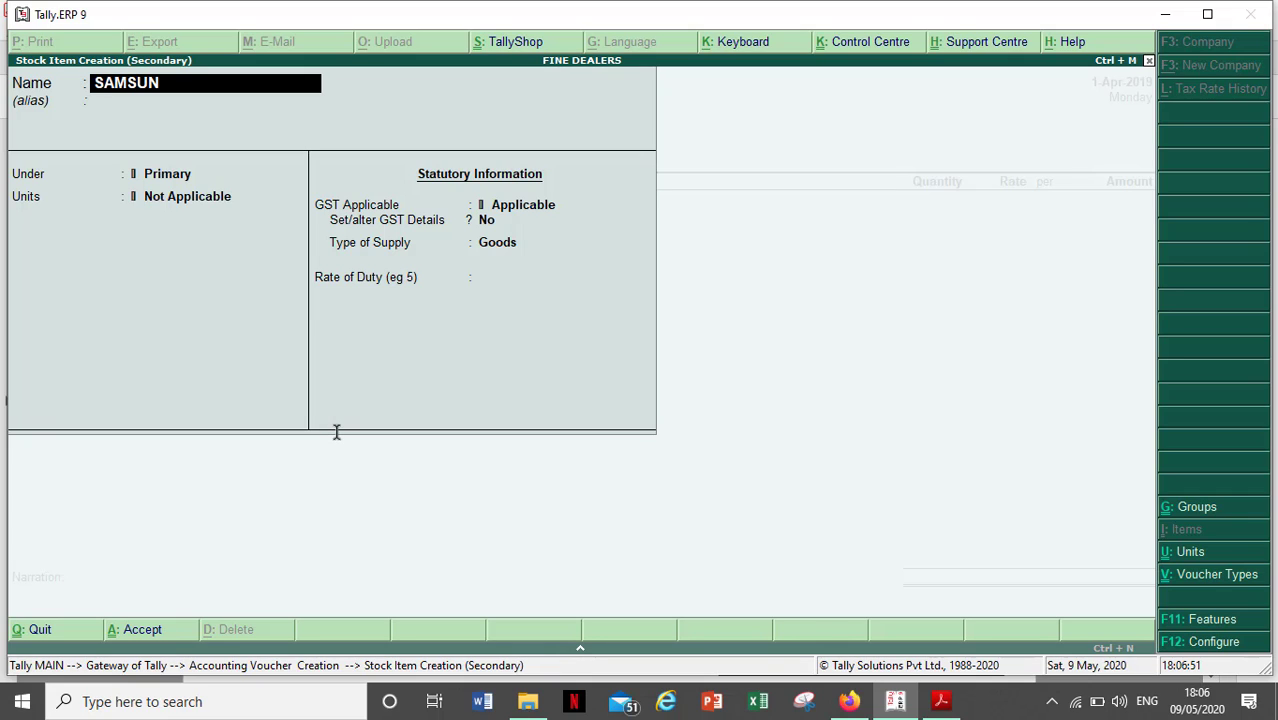
{"action": "type", "text": "G MOUSE"}
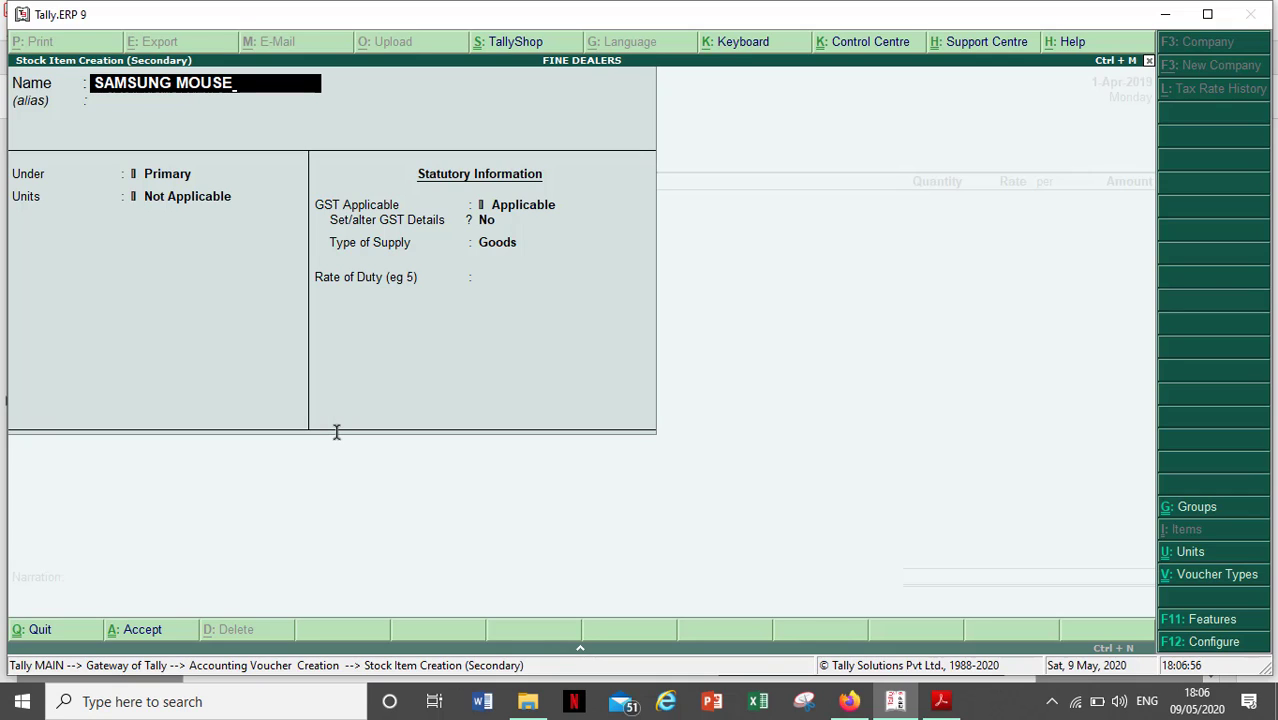
{"action": "key", "text": "Return"}
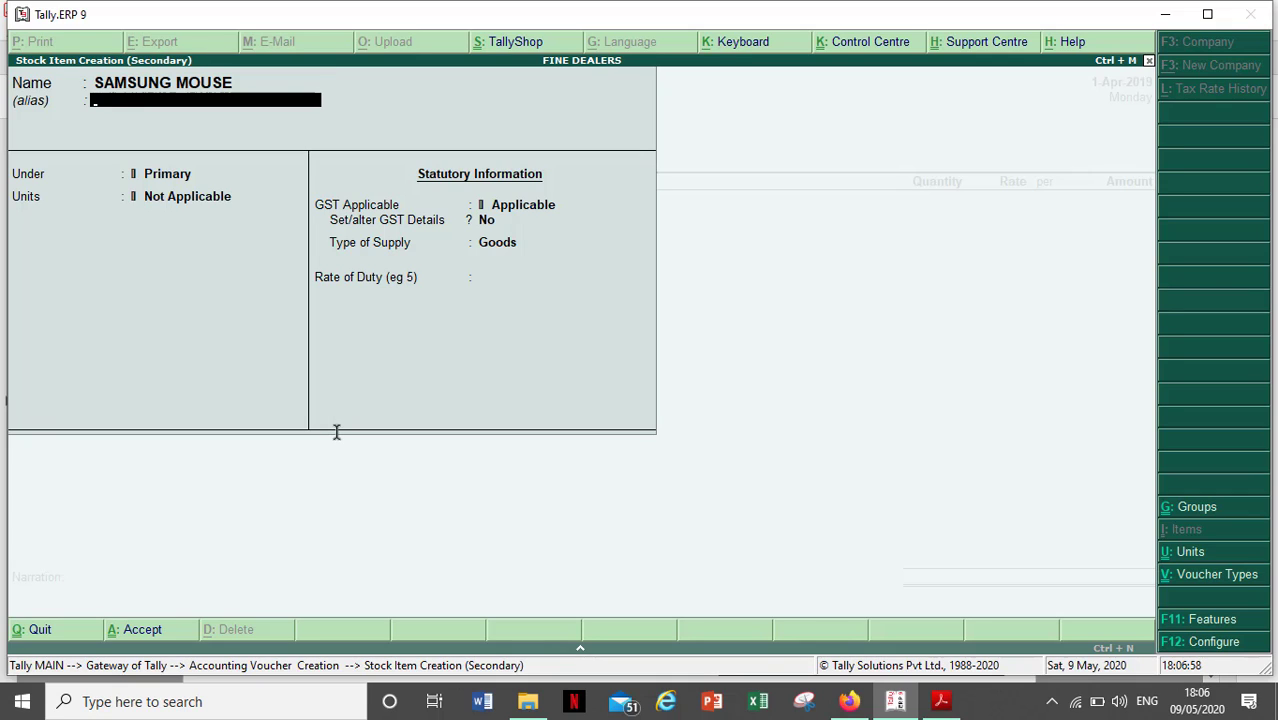
{"action": "key", "text": "Return"}
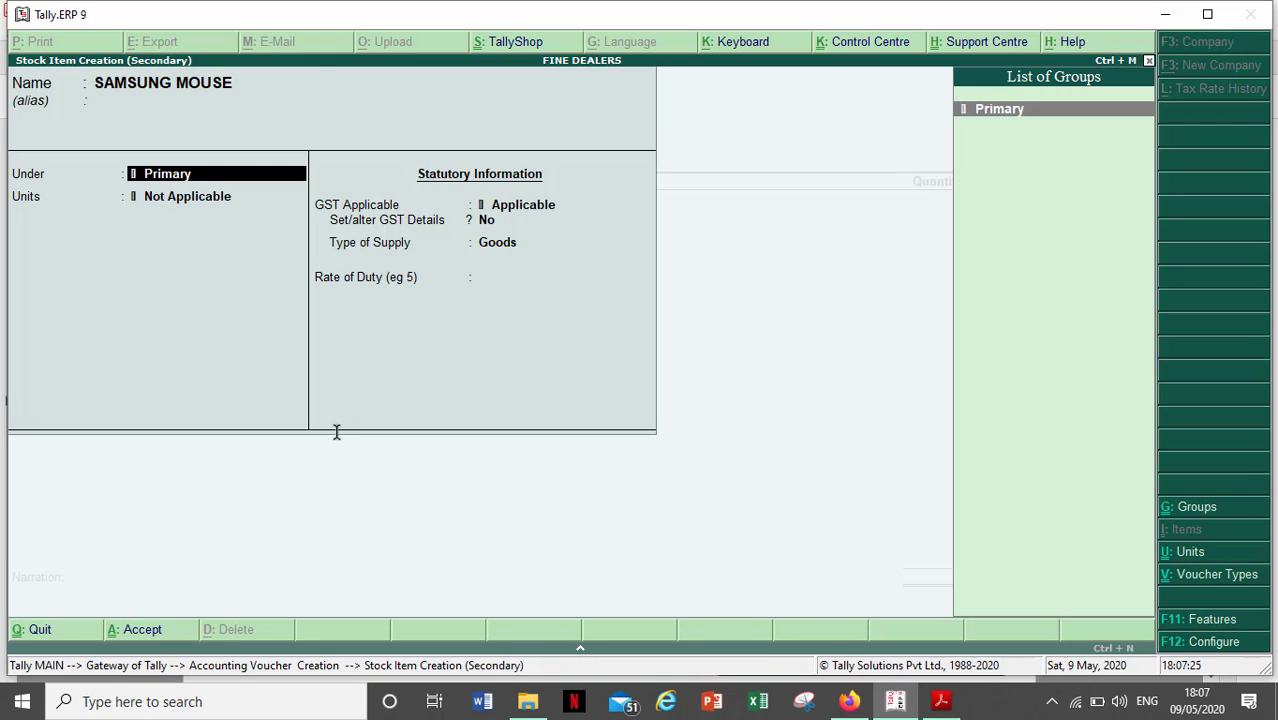
- Create and save stock group MOUSE under Primary as SAMSUNG MOUSE's group
{"action": "key", "text": "alt+c"}
{"action": "type", "text": "M"}
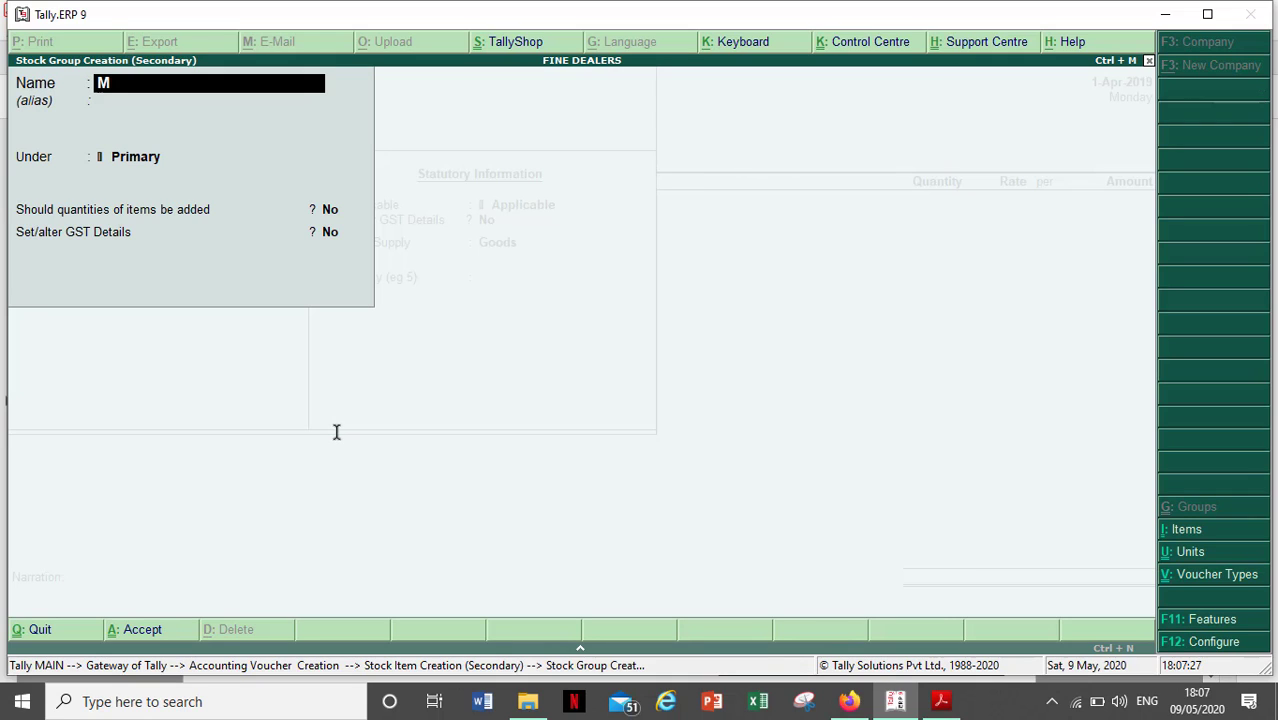
{"action": "type", "text": "OUSE"}
{"action": "key", "text": "Return"}
{"action": "key", "text": "Return"}
{"action": "key", "text": "Return"}
{"action": "key", "text": "Return"}
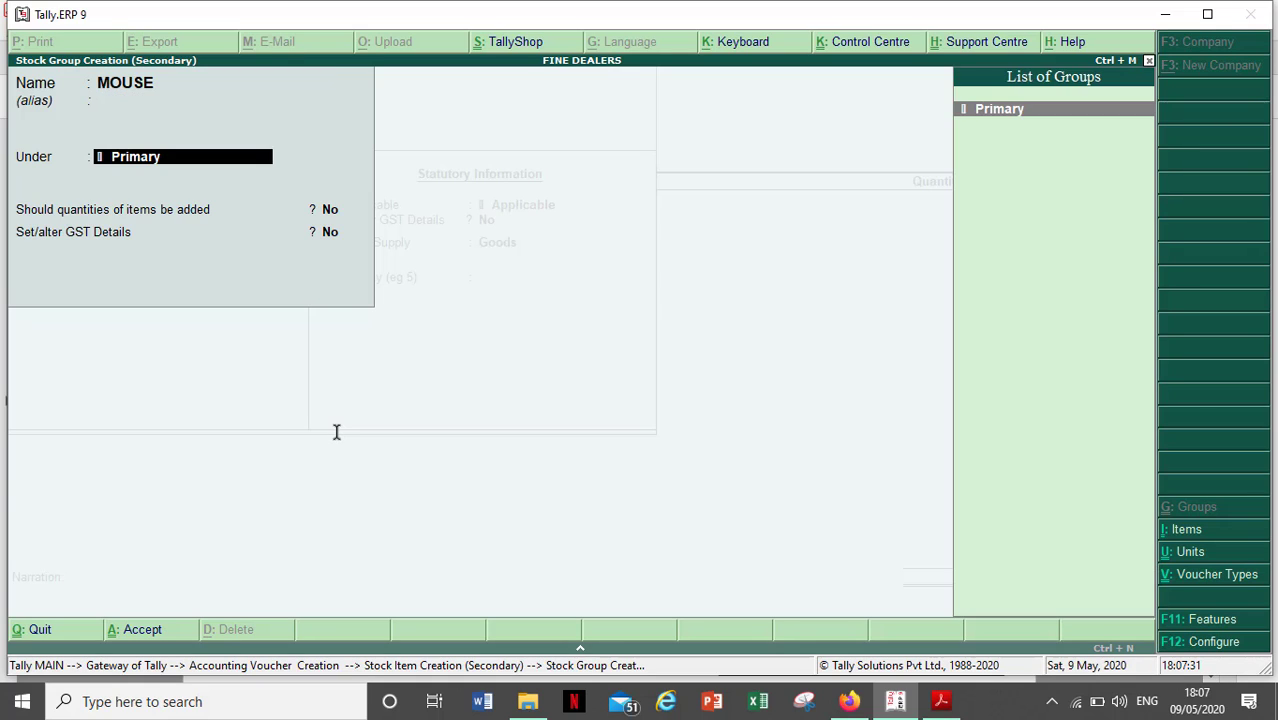
{"action": "key", "text": "Return"}
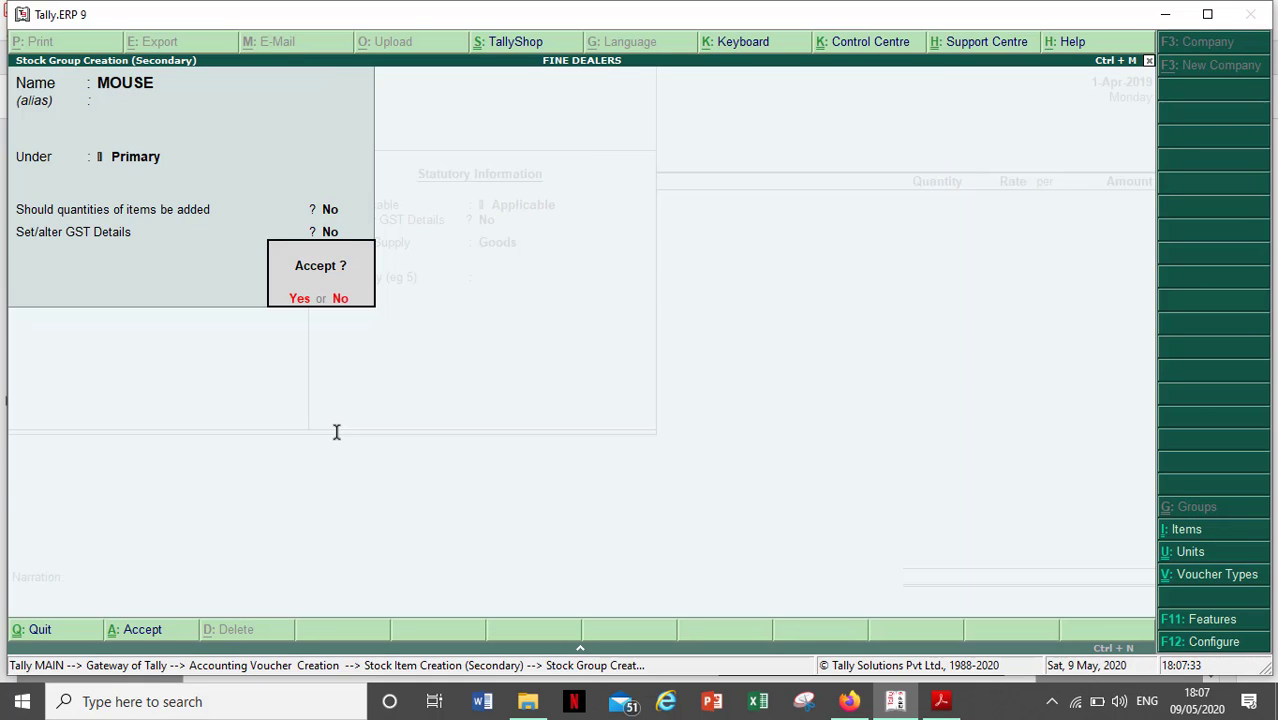
{"action": "key", "text": "Return"}
{"action": "key", "text": "Return"}
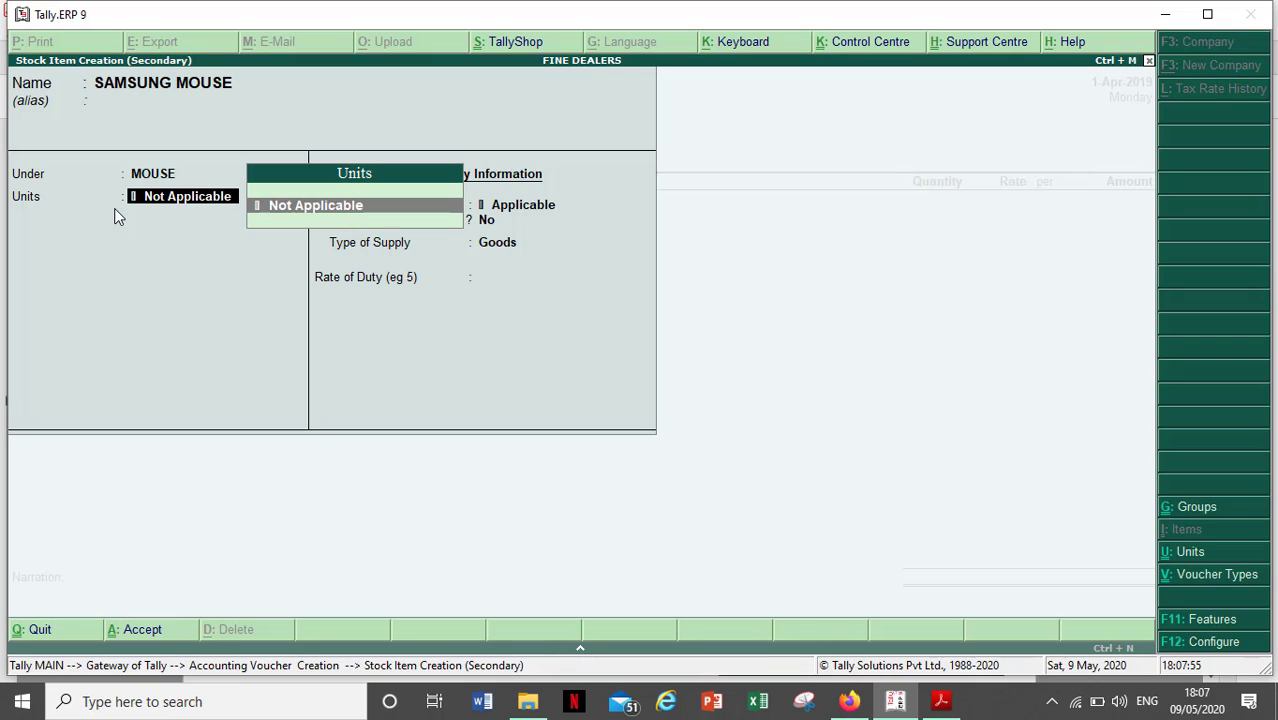
- Create unit NO. with formal name NUMBER, UQC NOS-NUMBERS and 0 decimal places, and save it
{"action": "key", "text": "alt+c"}
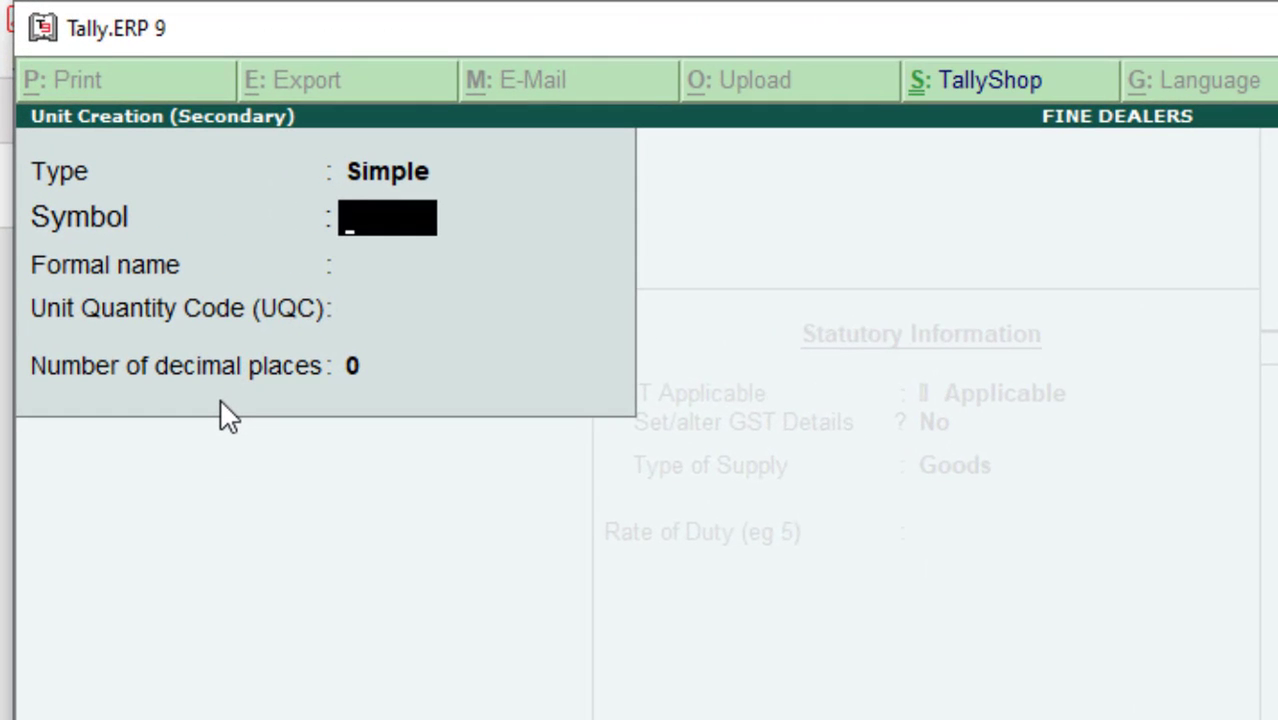
{"action": "type", "text": "NO"}
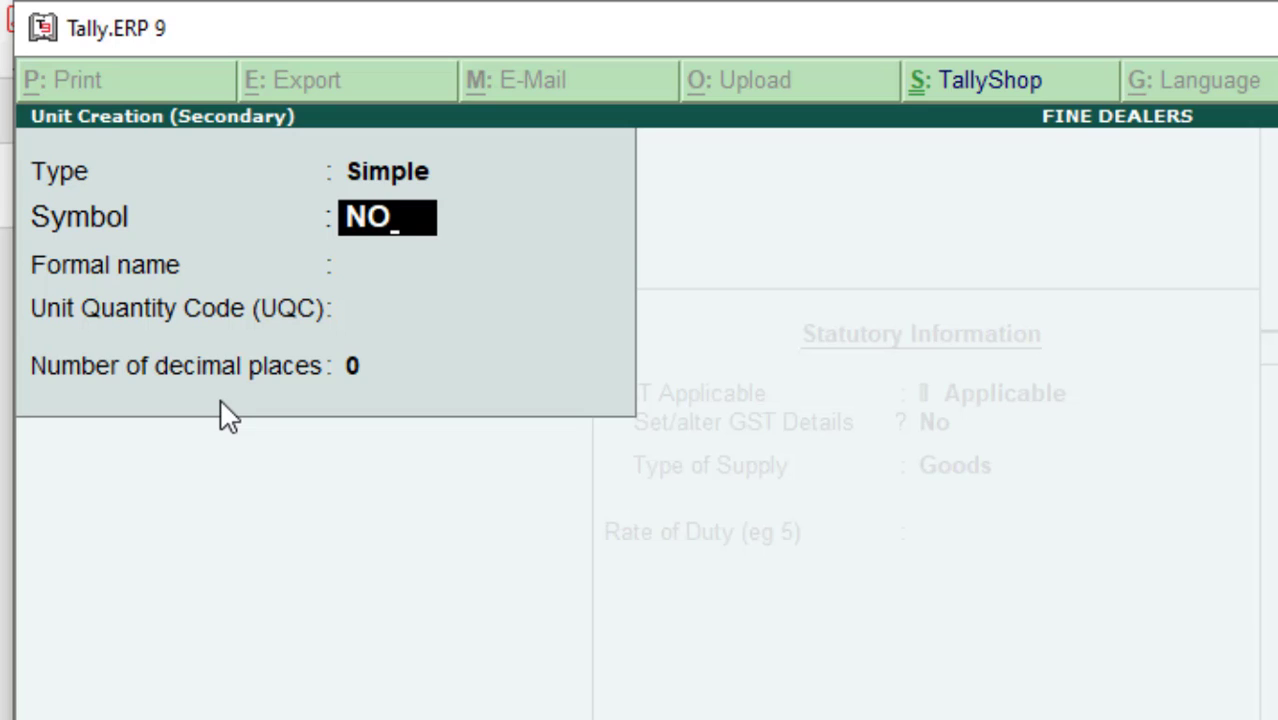
{"action": "type", "text": "."}
{"action": "key", "text": "Return"}
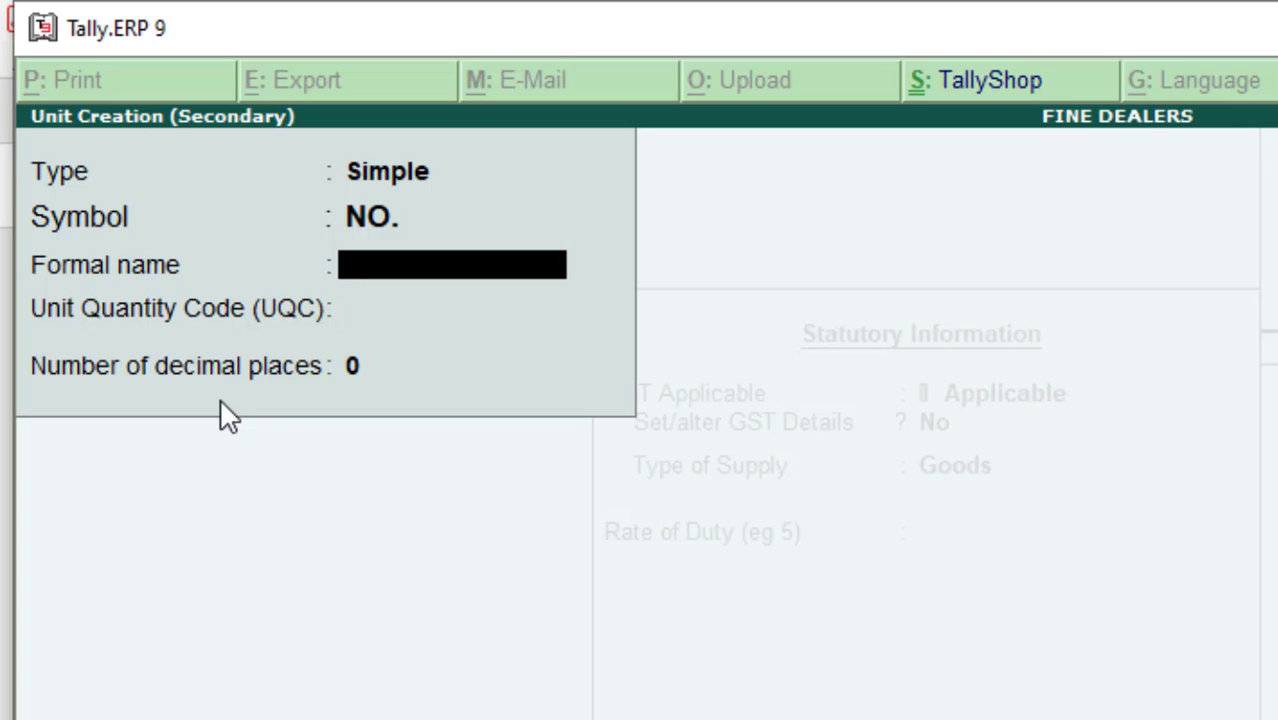
{"action": "type", "text": "NUMBER"}
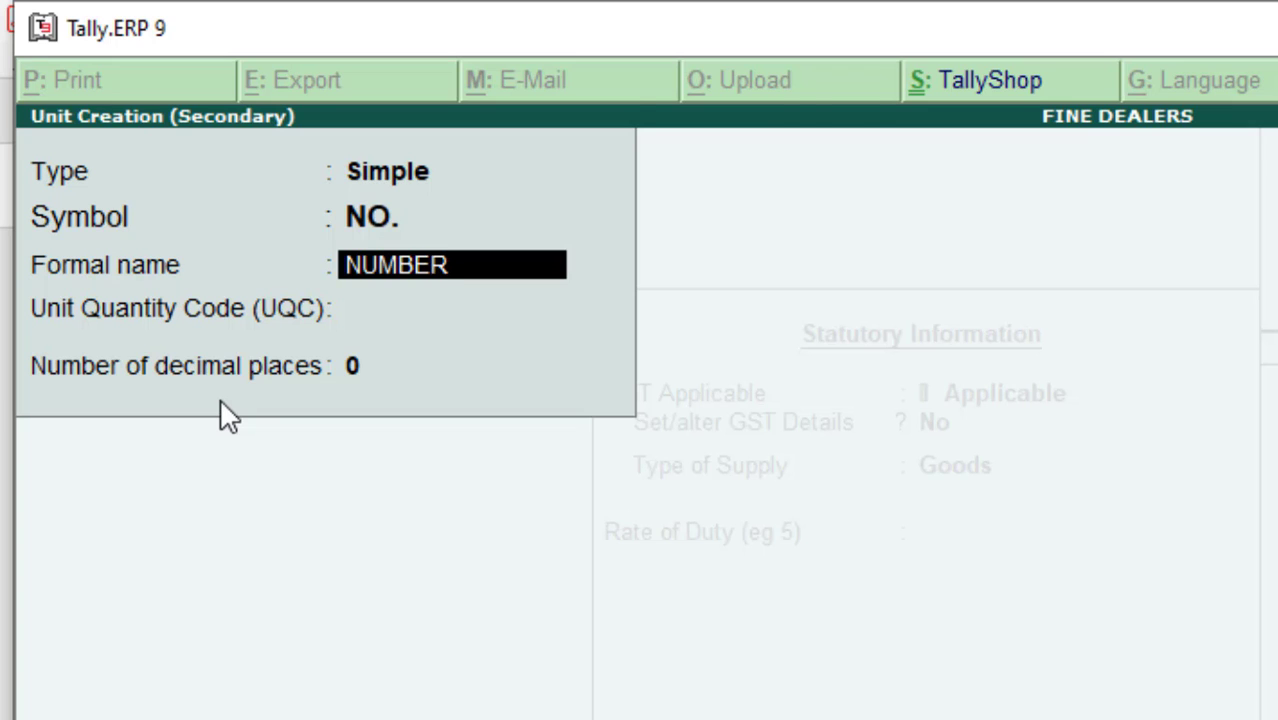
{"action": "key", "text": "Return"}
{"action": "type", "text": "N"}
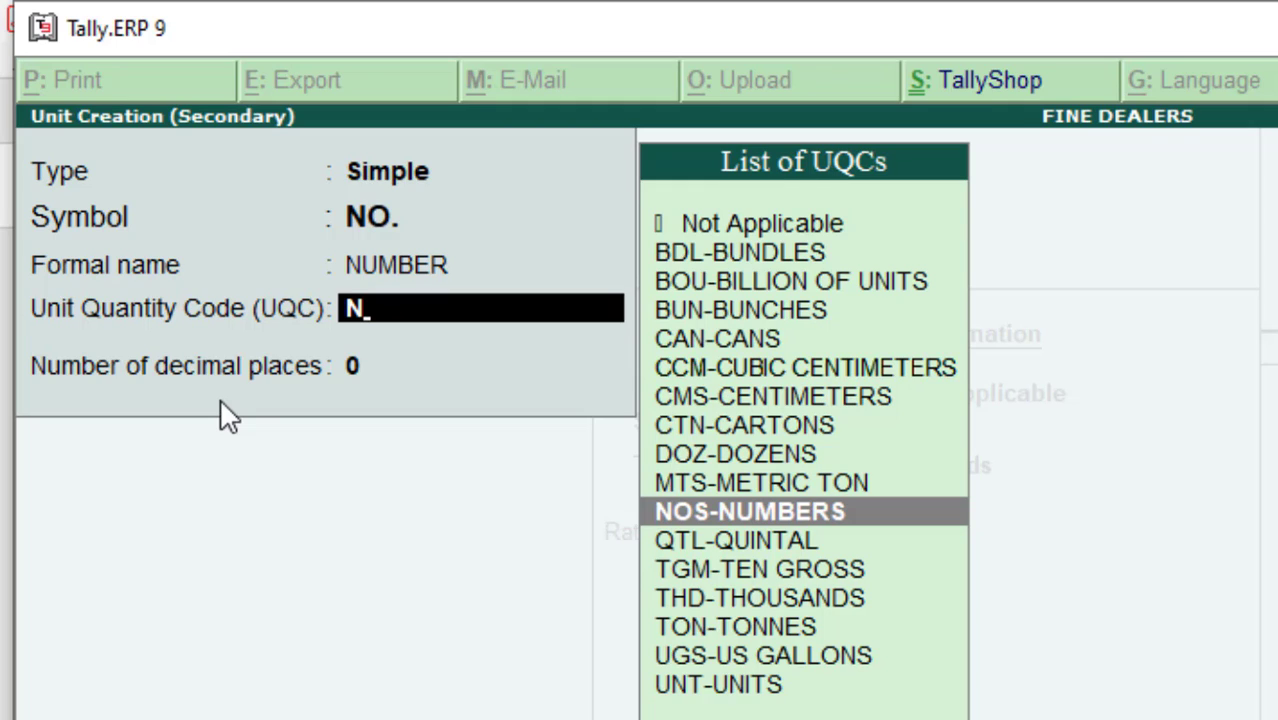
{"action": "key", "text": "Up"}
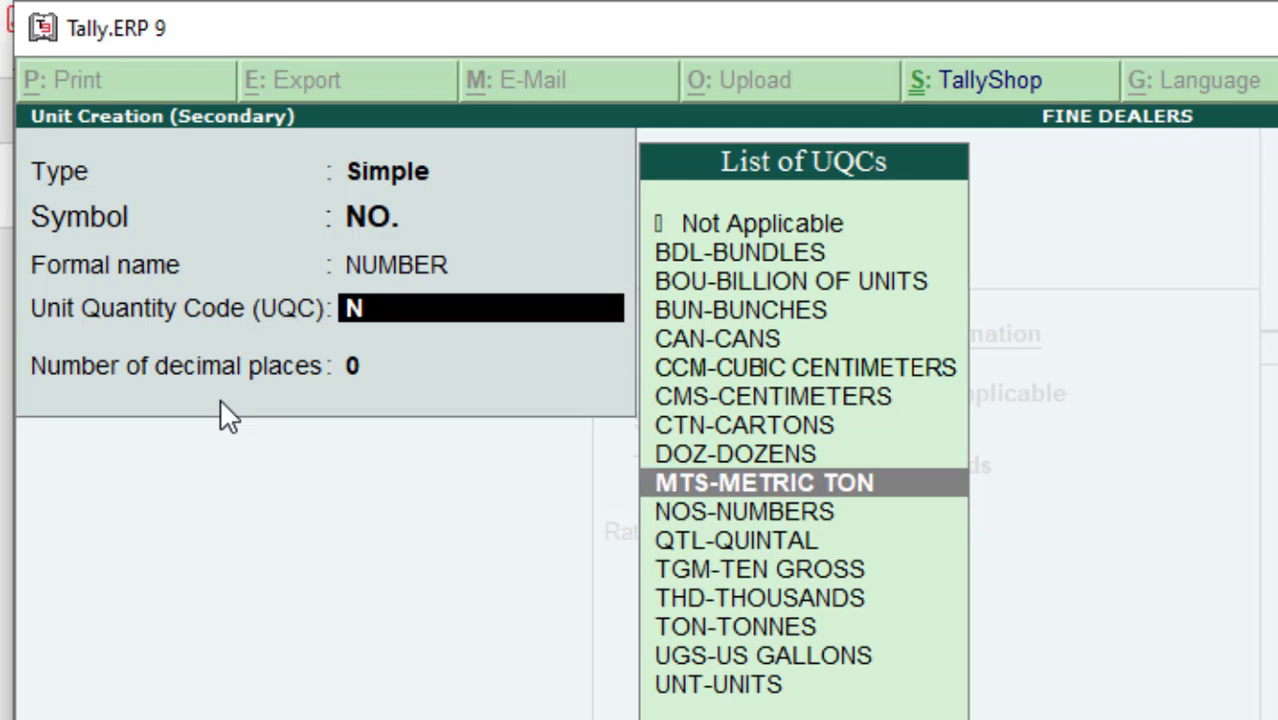
{"action": "key", "text": "Down"}
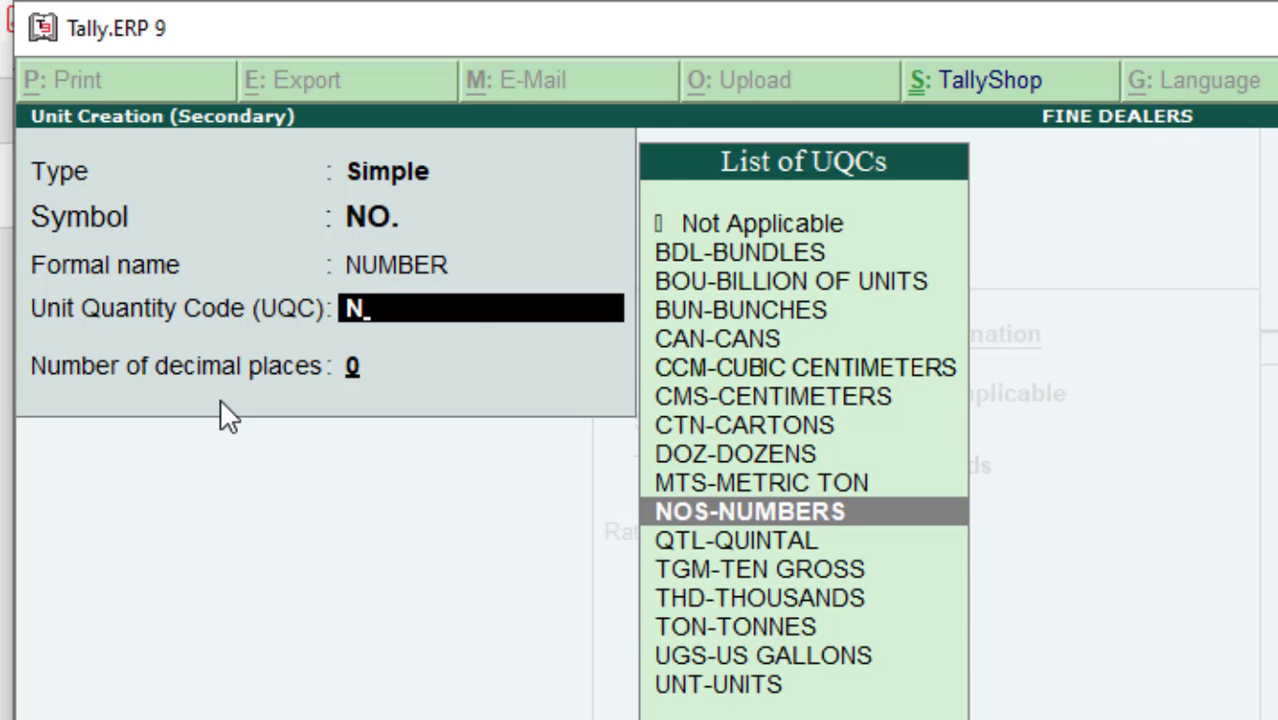
{"action": "key", "text": "Return"}
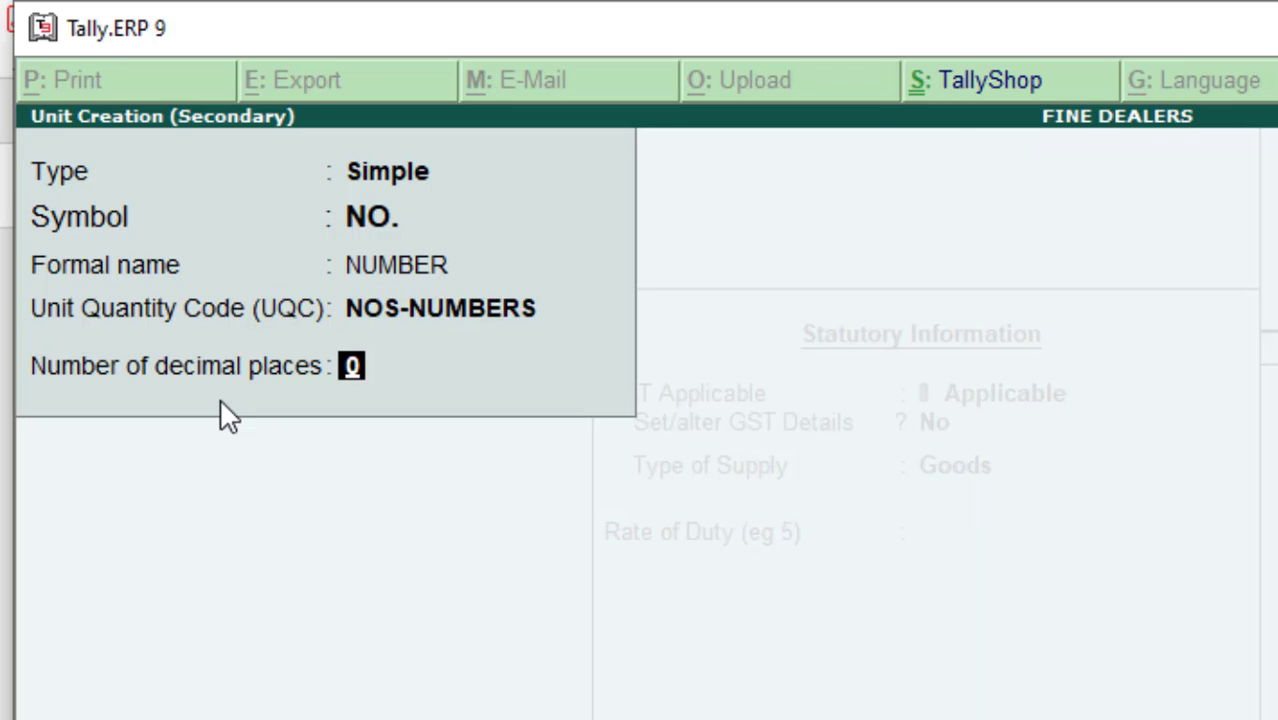
{"action": "key", "text": "Return"}
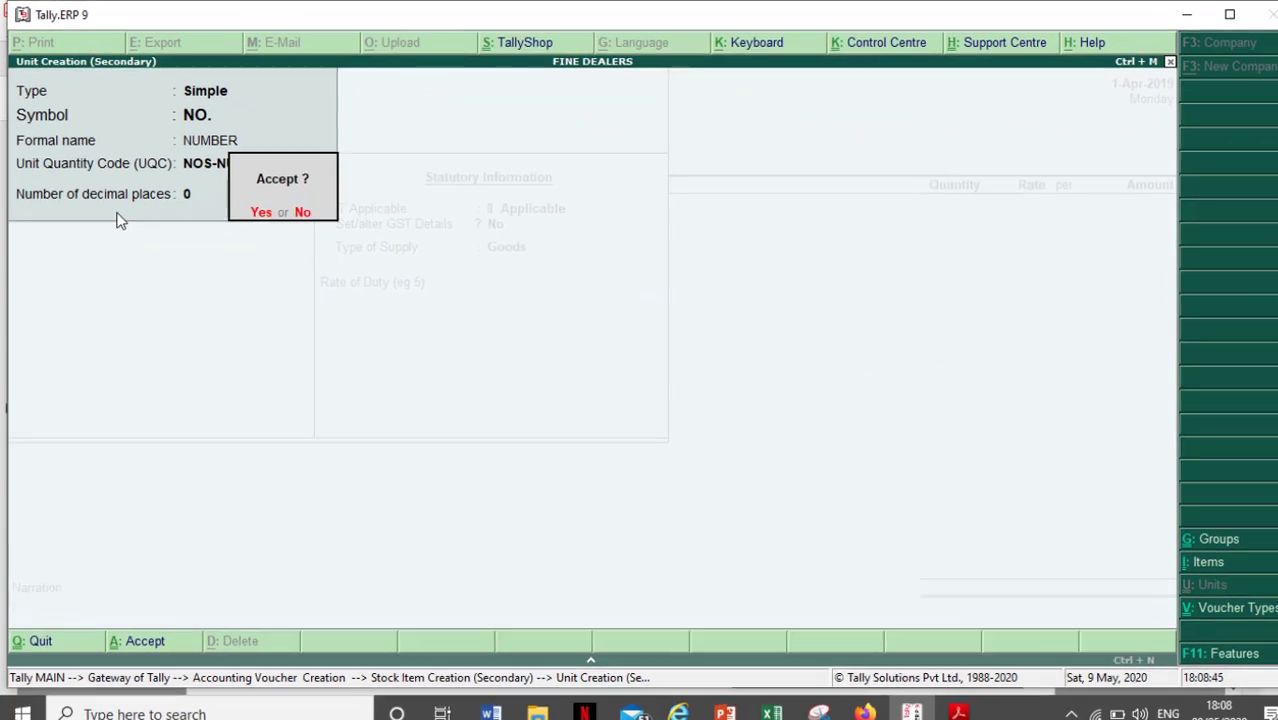
{"action": "key", "text": "Return"}
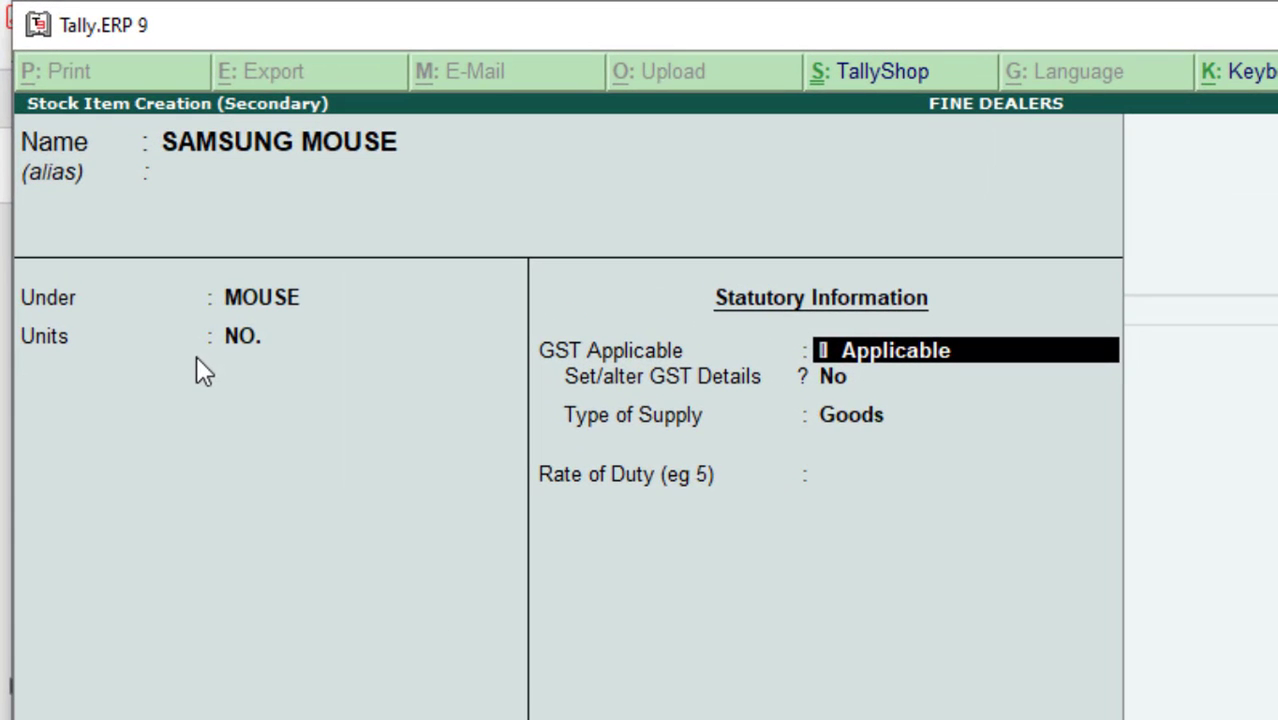
- Set 'Set/alter GST Details' to Yes for SAMSUNG MOUSE to reach its GST Details form
{"action": "key", "text": "Return"}
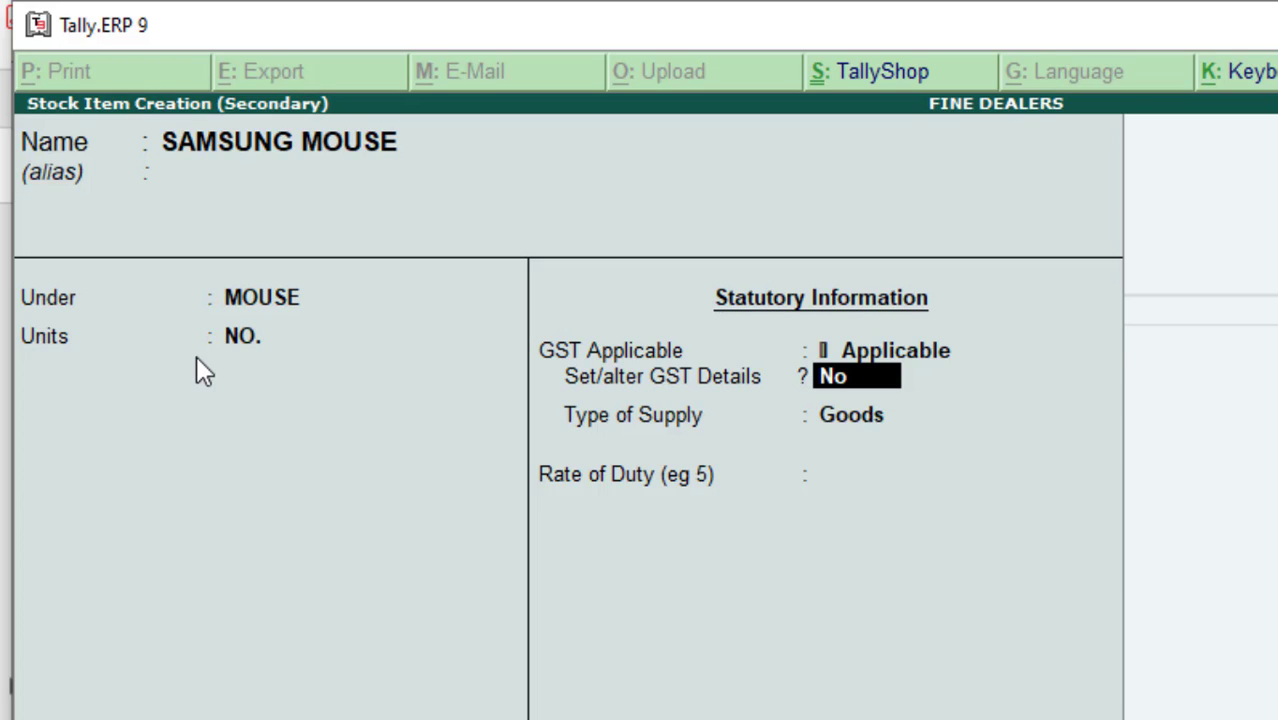
{"action": "type", "text": "Y"}
{"action": "key", "text": "Return"}
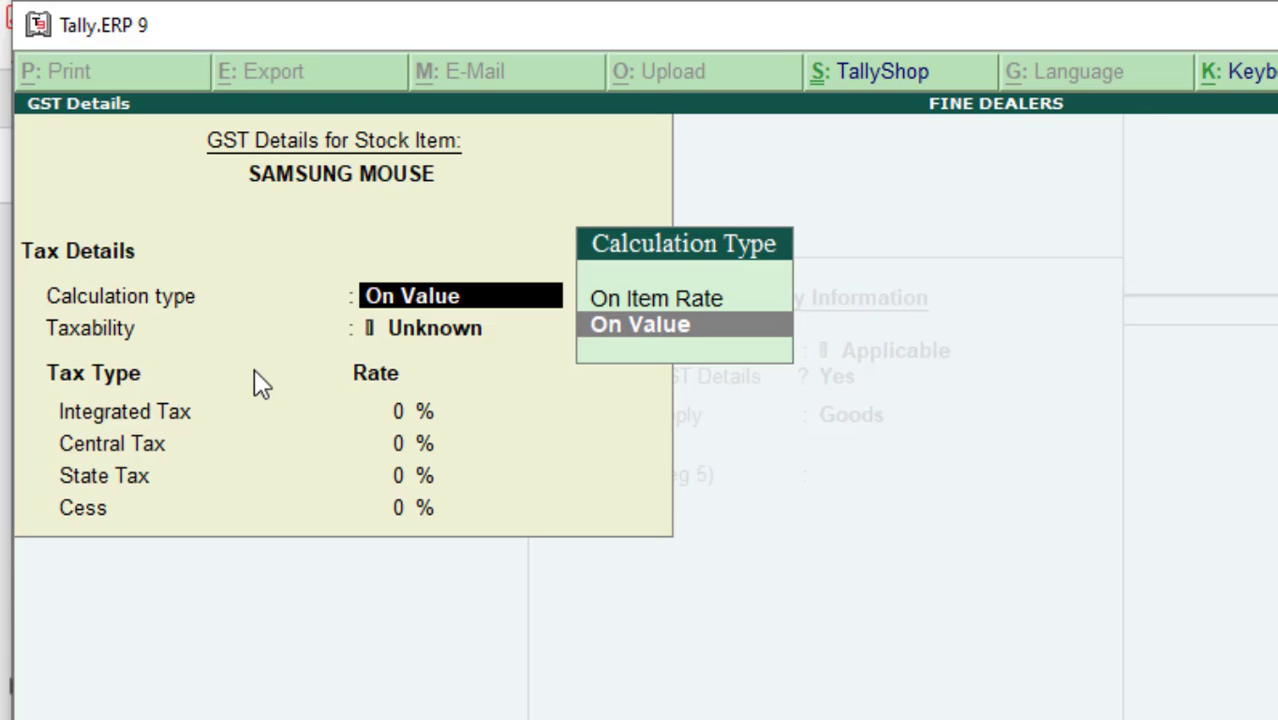
{"action": "key", "text": "alt+Tab"}
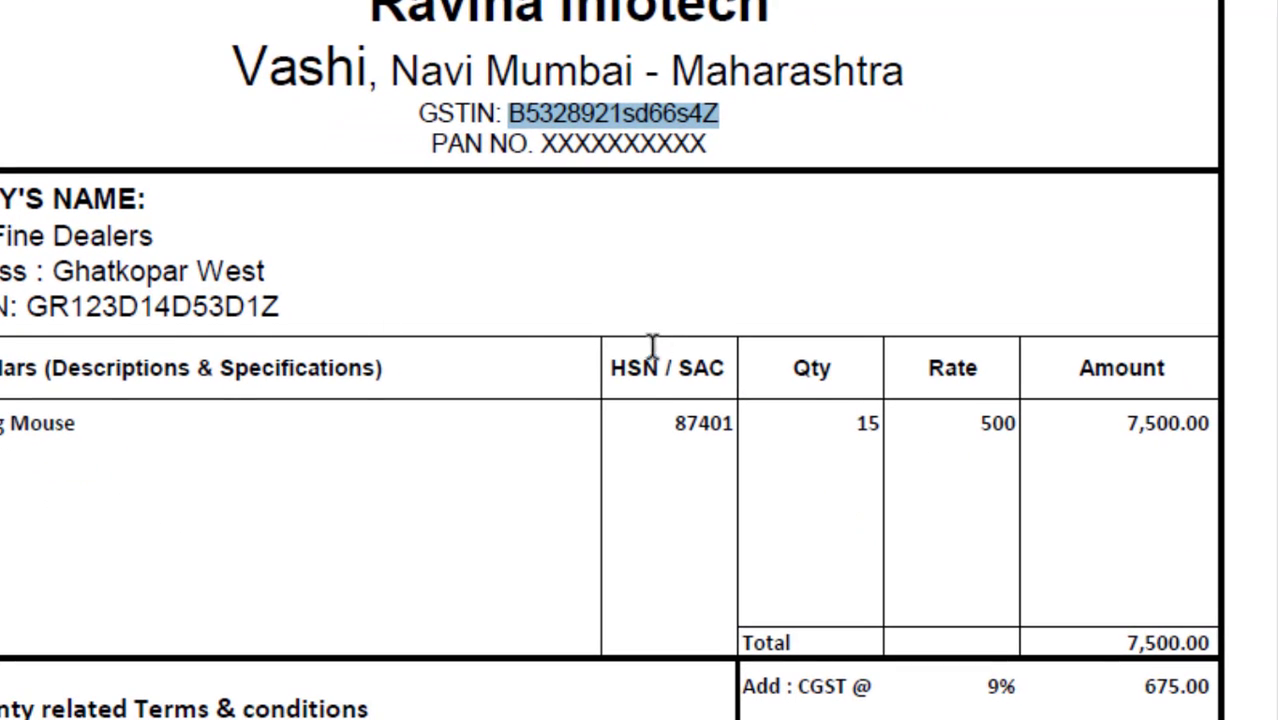
{"action": "key", "text": "alt+Tab"}
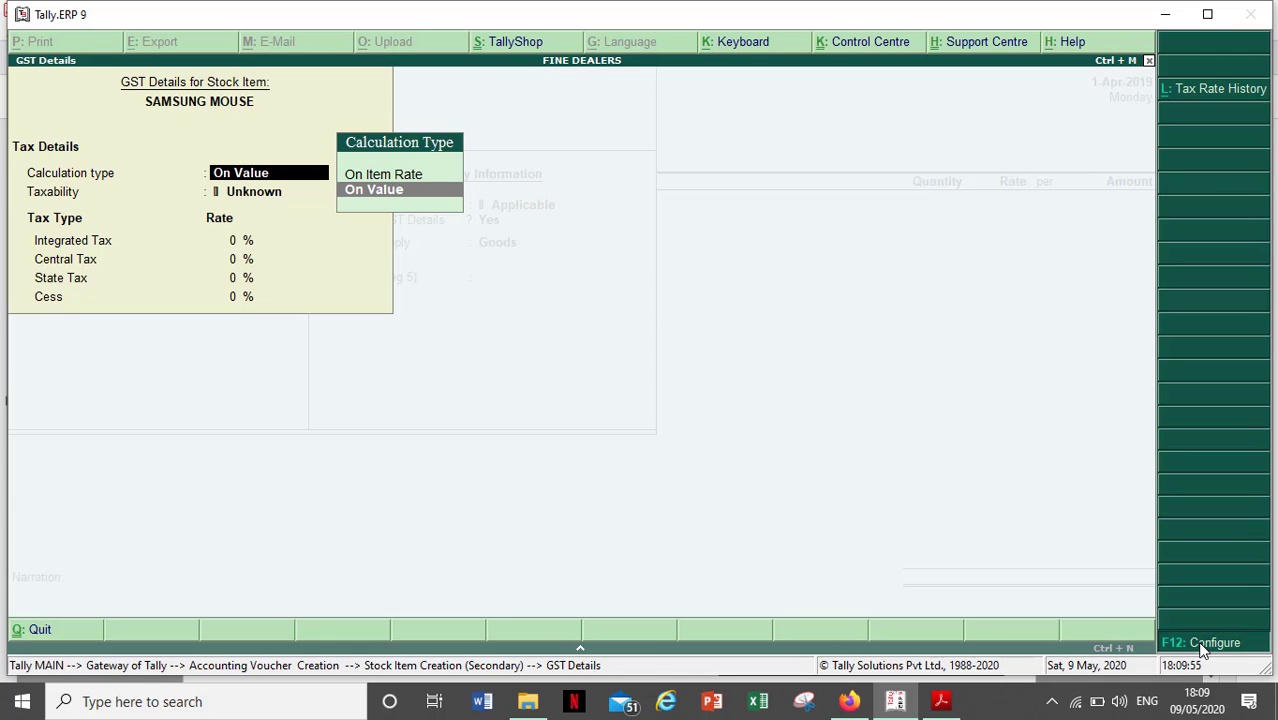
- Turn on 'Allow HSN/SAC details' in the GST Details configuration and accept it
{"action": "left_click", "coordinate": [1203, 651]}
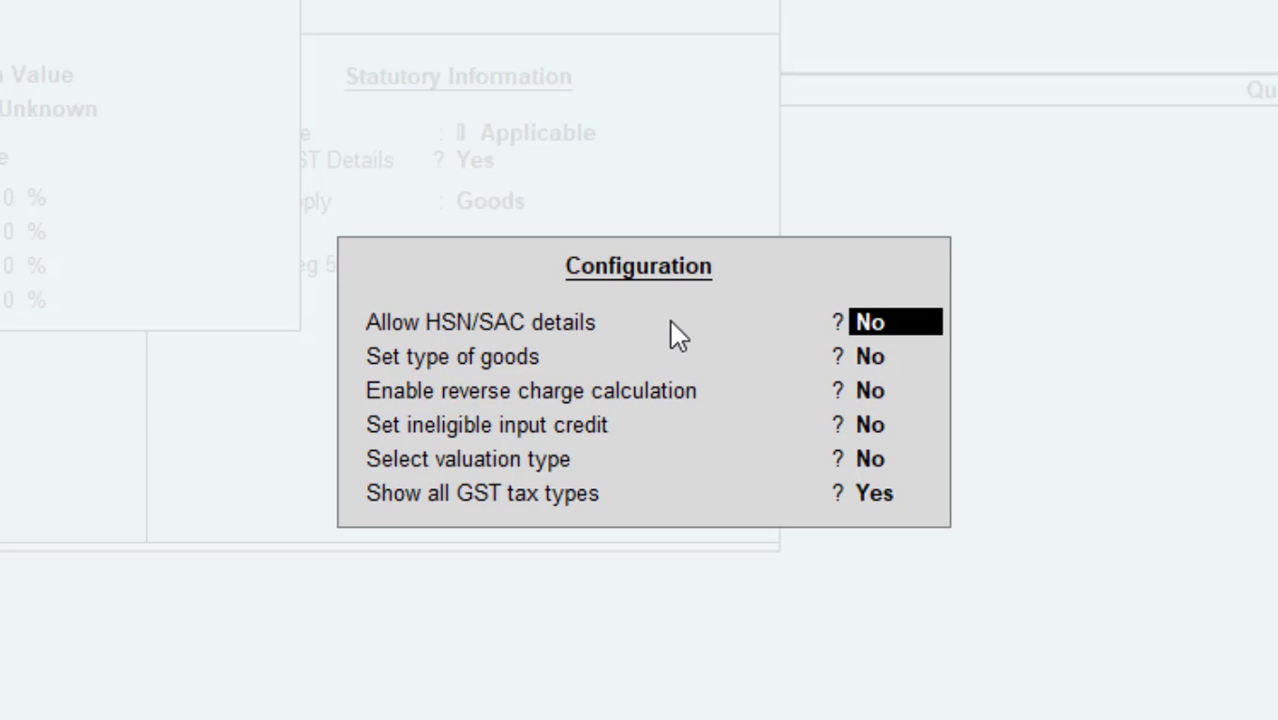
{"action": "type", "text": "Y"}
{"action": "key", "text": "Return"}
{"action": "key", "text": "Return"}
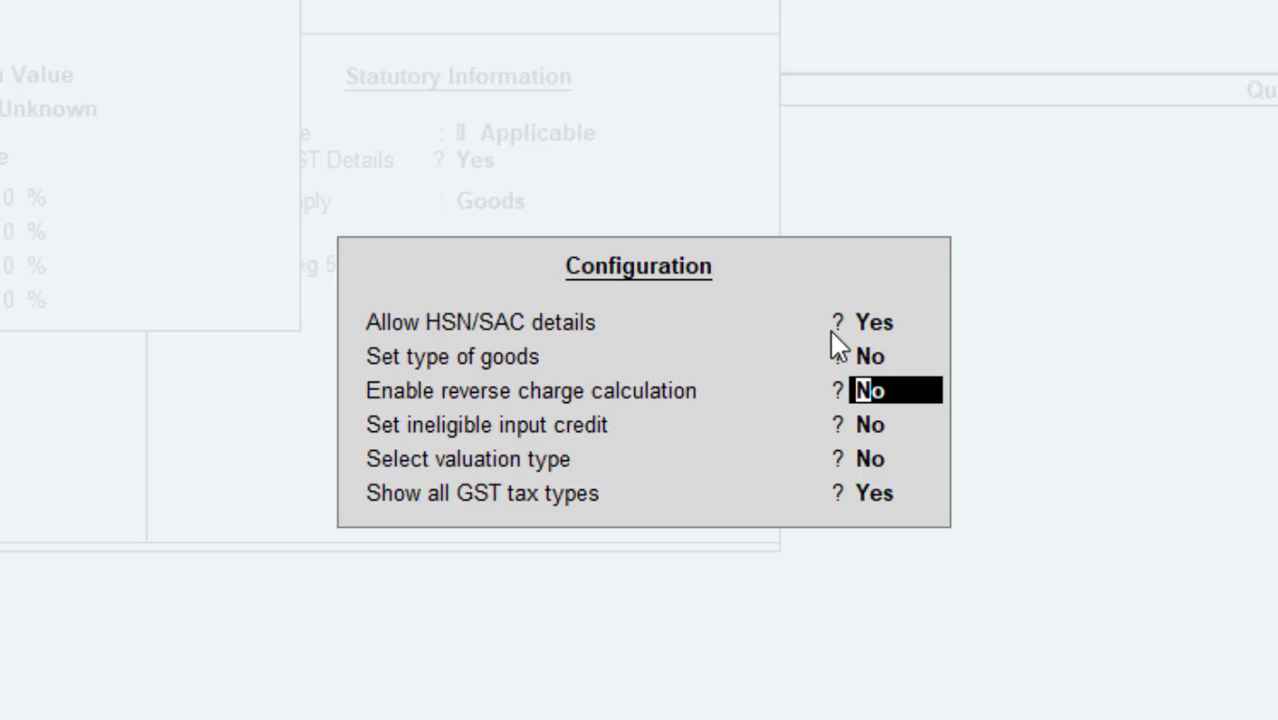
{"action": "key", "text": "Return"}
{"action": "key", "text": "Return"}
{"action": "key", "text": "Return"}
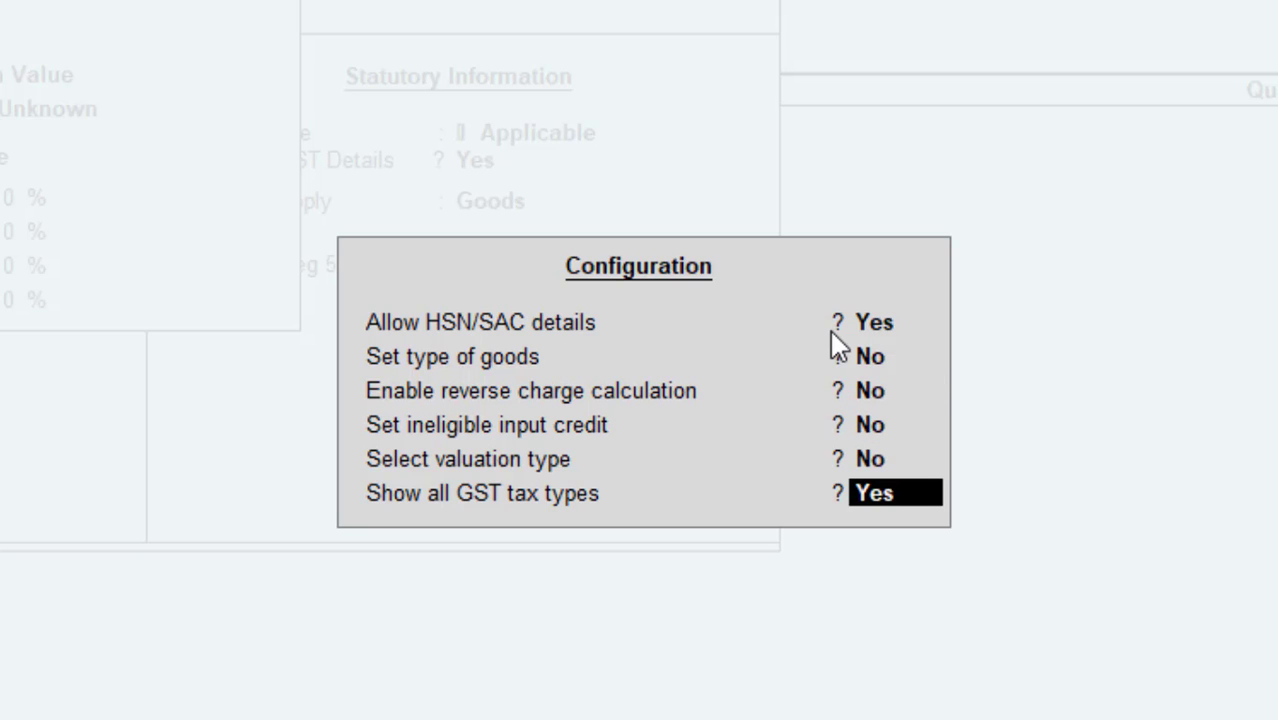
{"action": "key", "text": "Return"}
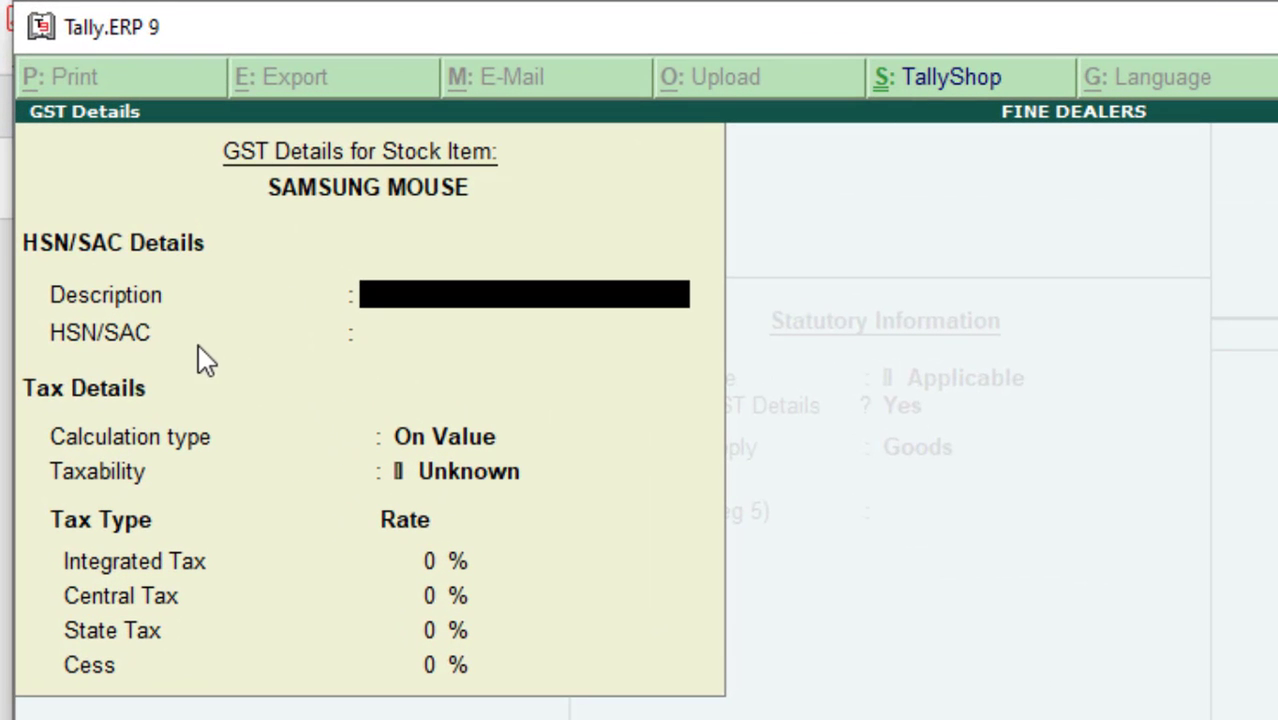
- Enter HSN/SAC code 87401 from the invoice for SAMSUNG MOUSE
{"action": "key", "text": "Return"}
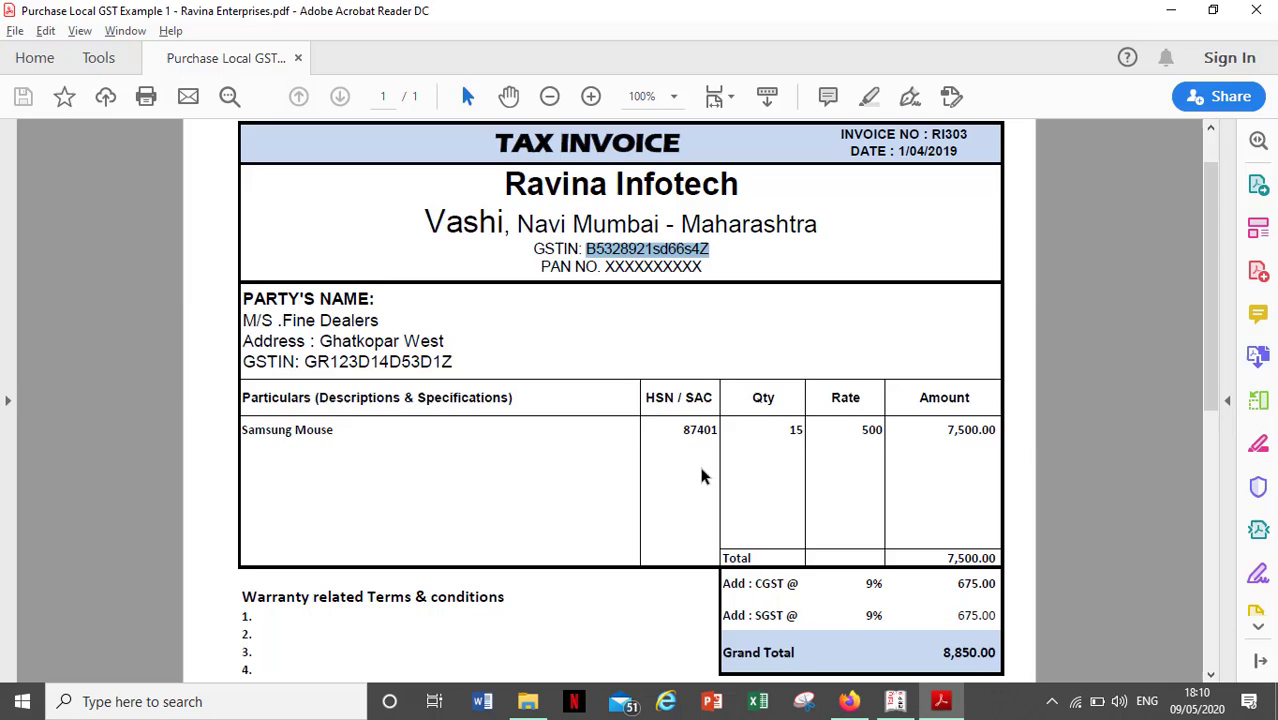
{"action": "key", "text": "alt+Tab"}
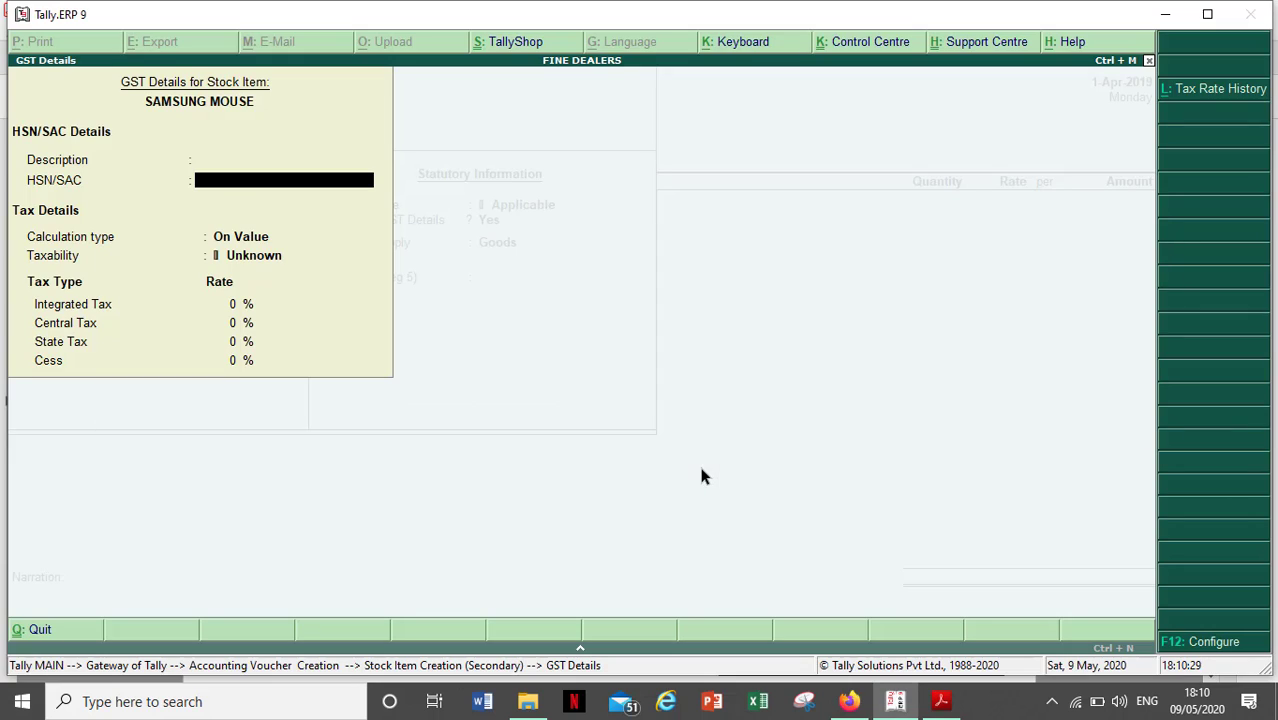
{"action": "type", "text": "87401"}
{"action": "key", "text": "Return"}
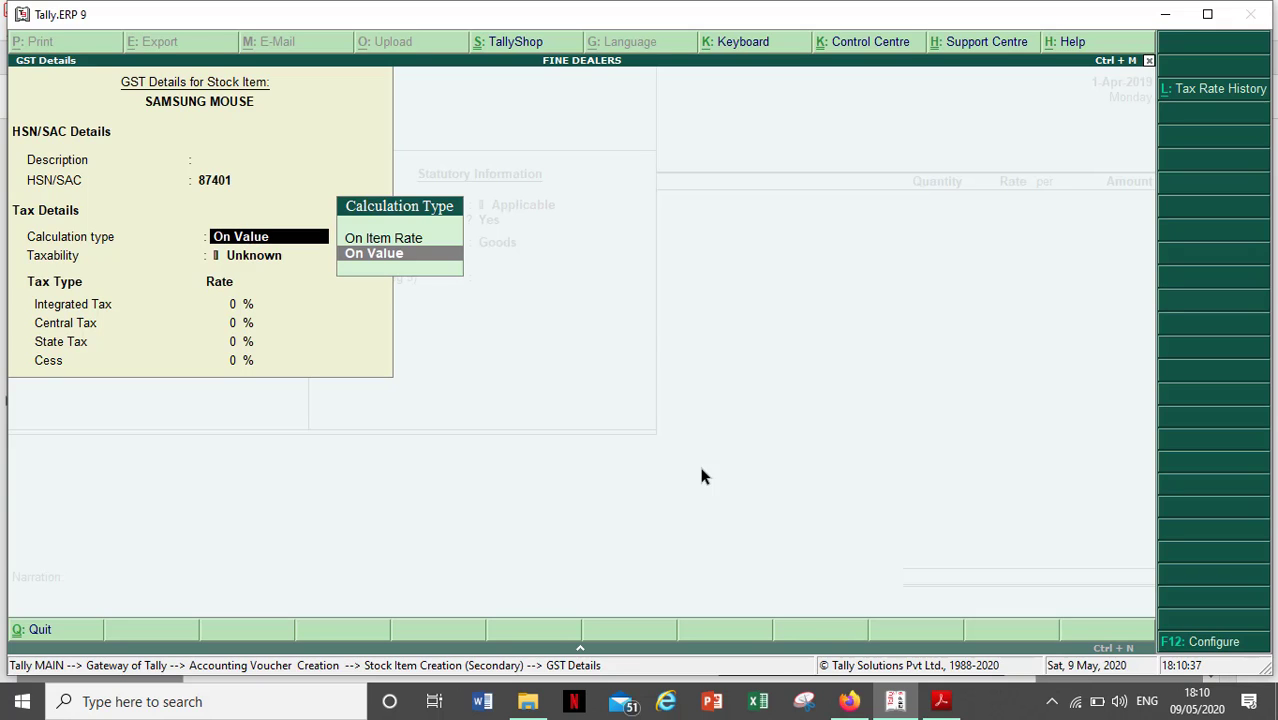
- Keep On Value calculation, set taxability to Taxable and integrated tax to 18%
{"action": "key", "text": "Return"}
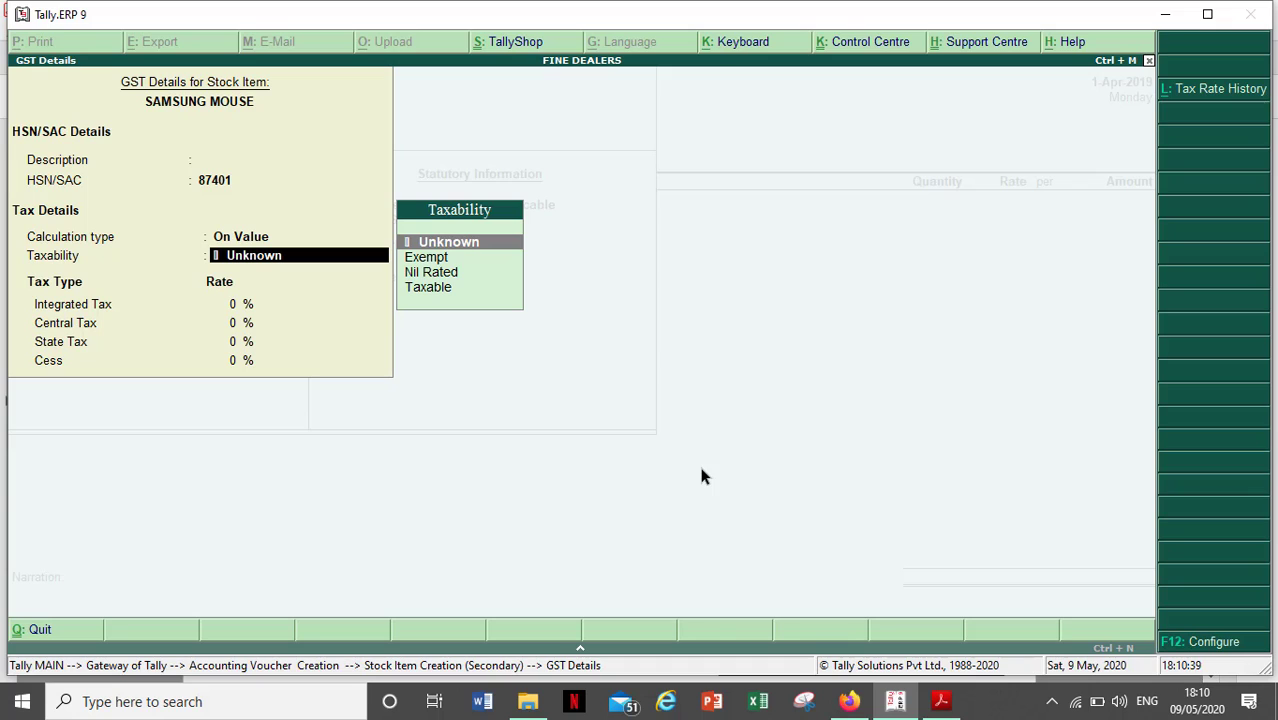
{"action": "key", "text": "Down"}
{"action": "key", "text": "Down"}
{"action": "key", "text": "Down"}
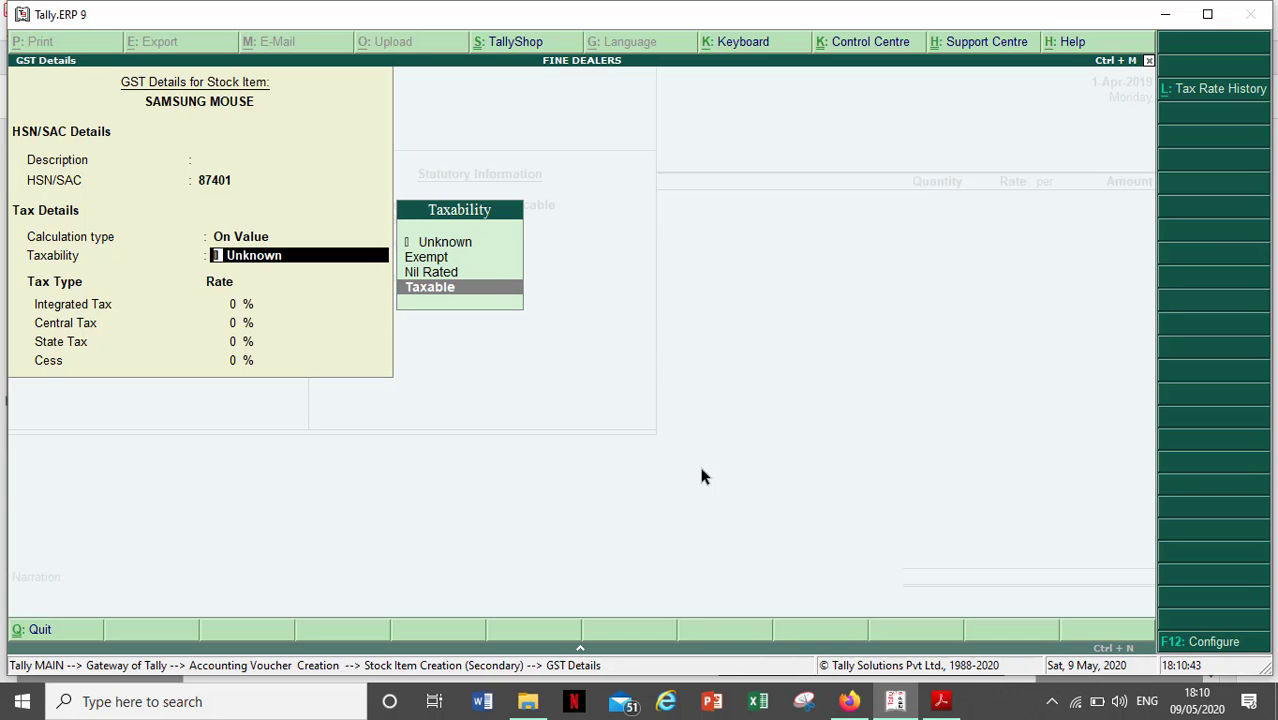
{"action": "key", "text": "Return"}
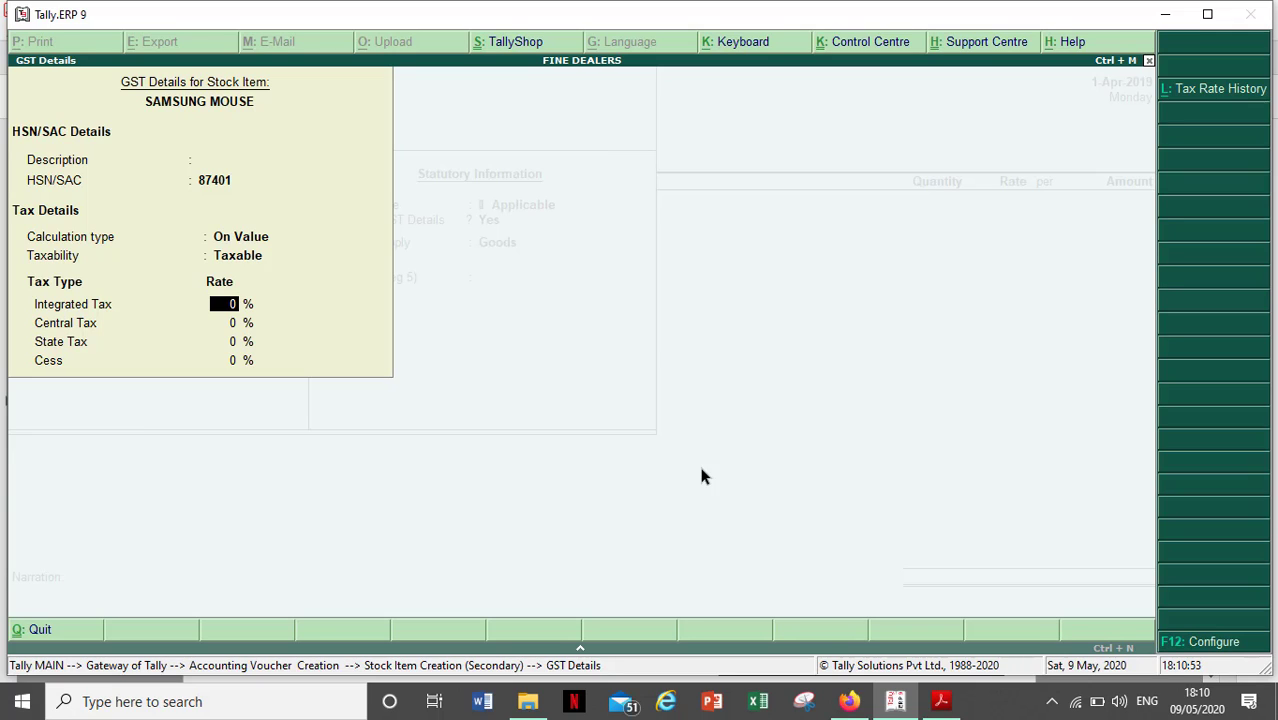
{"action": "type", "text": "18"}
{"action": "key", "text": "Return"}
{"action": "key", "text": "Return"}
{"action": "key", "text": "Return"}
{"action": "key", "text": "Return"}
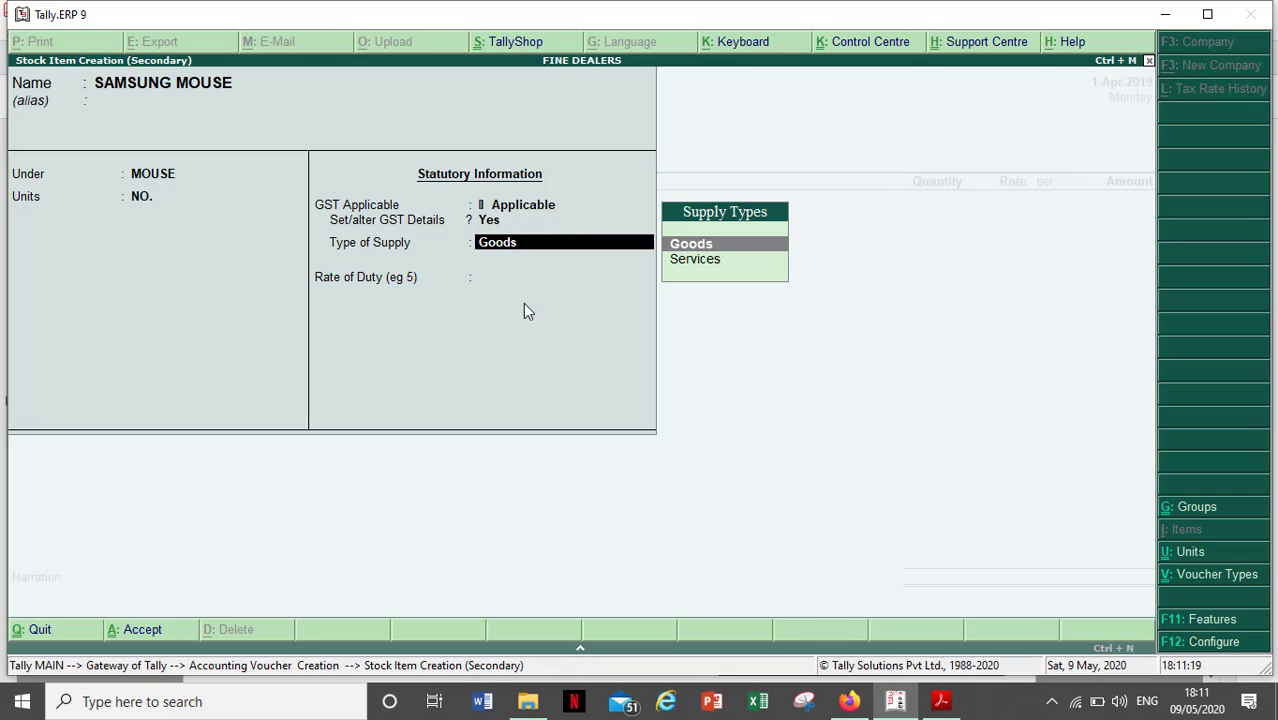
- Keep Goods as supply type, enter 0 rate of duty and save SAMSUNG MOUSE
{"action": "key", "text": "Return"}
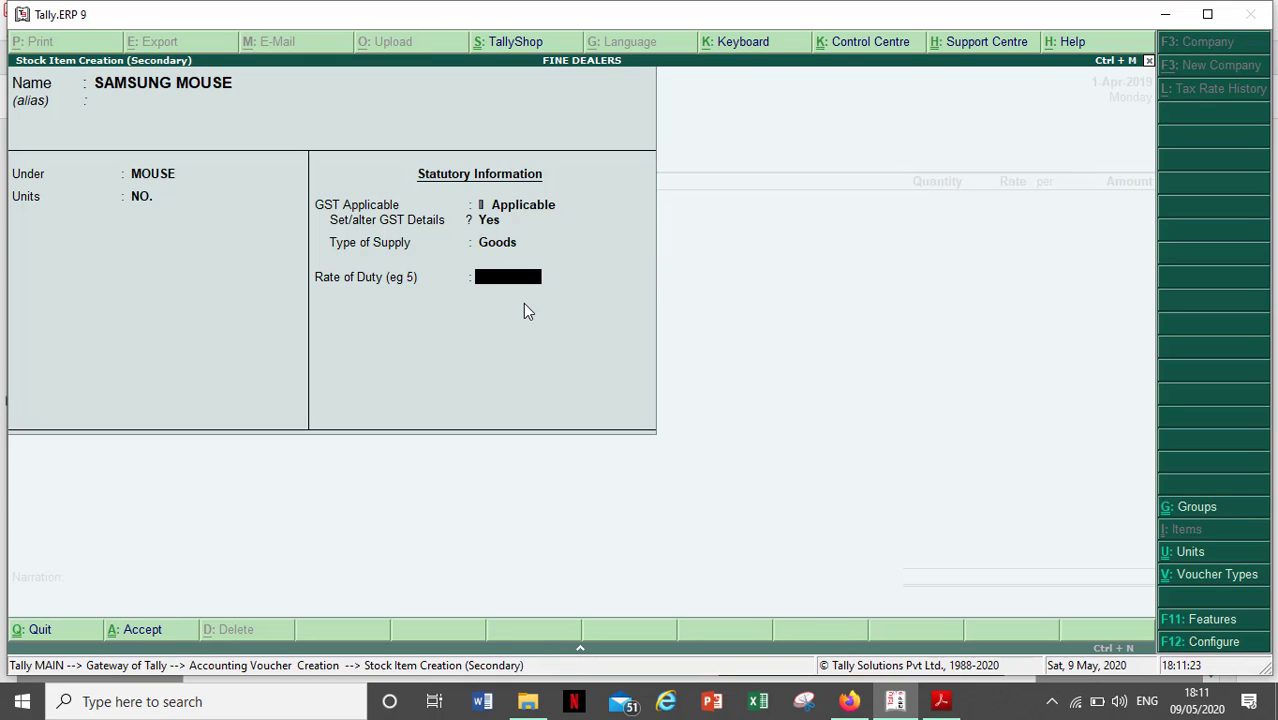
{"action": "type", "text": "0"}
{"action": "key", "text": "Return"}
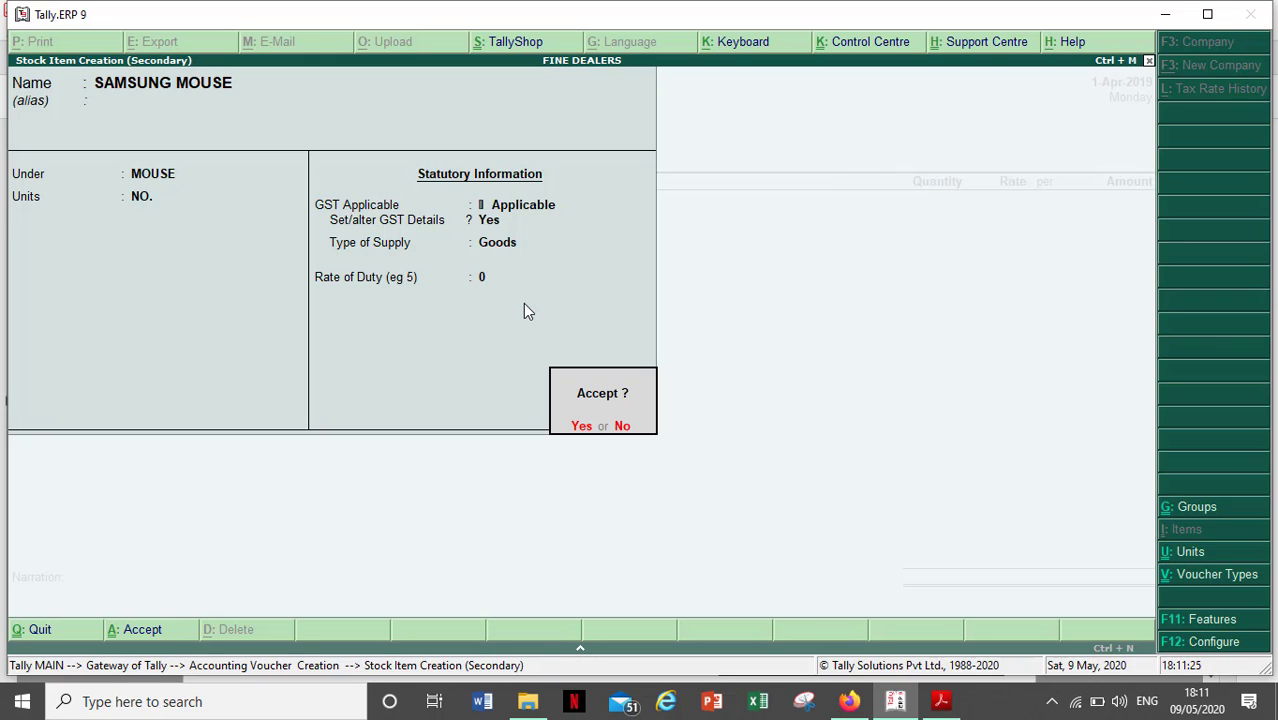
{"action": "key", "text": "Return"}
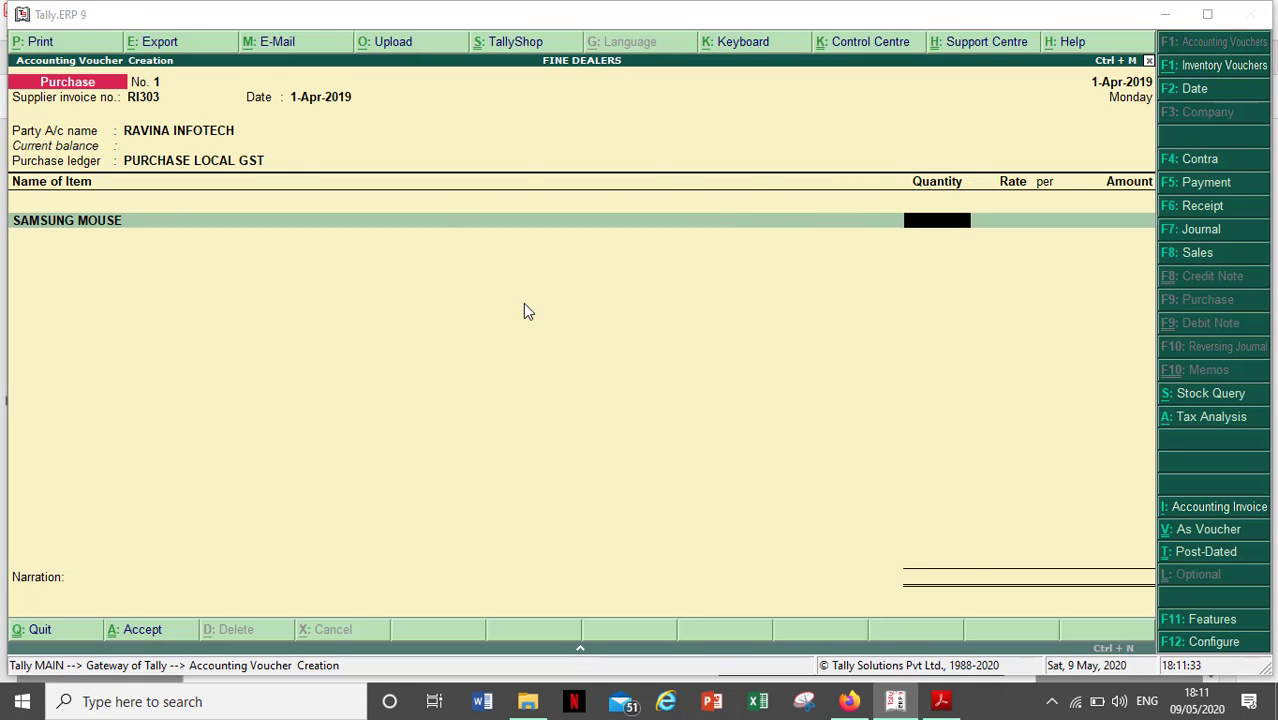
- Enter 15 NO. of SAMSUNG MOUSE at 500 each, amounting to 7,500.00
{"action": "key", "text": "alt+Tab"}
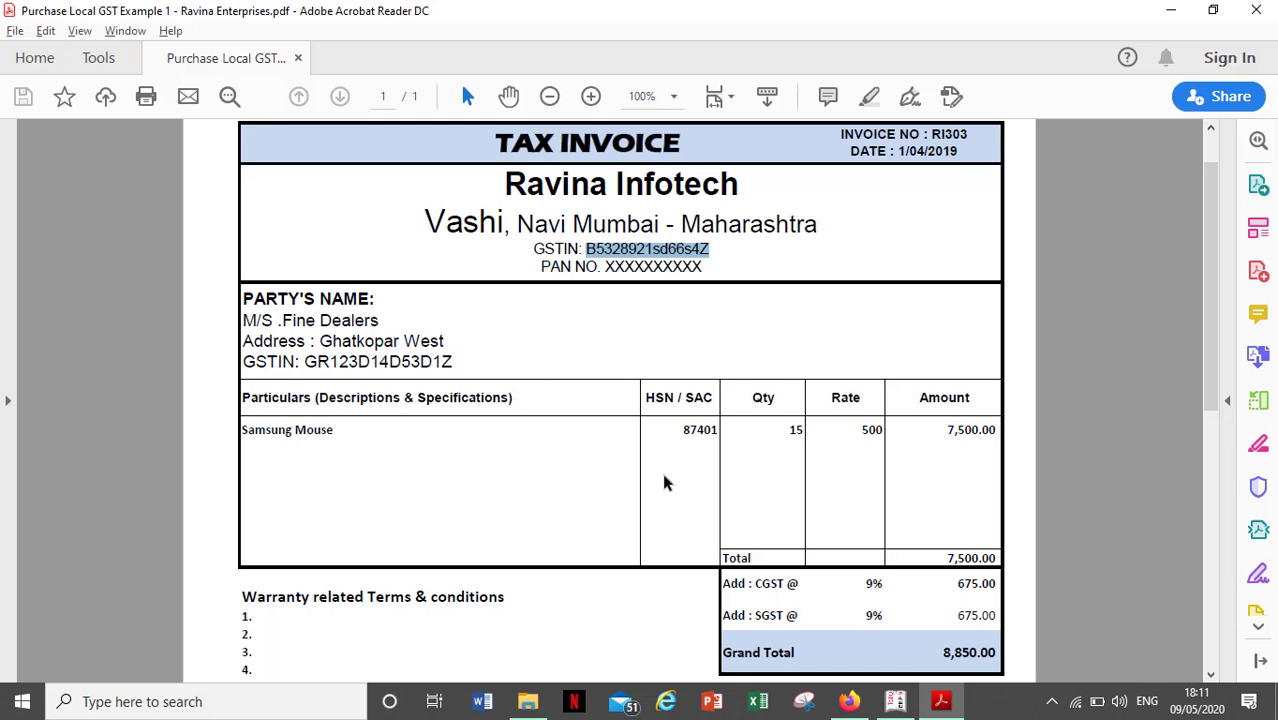
{"action": "key", "text": "alt+Tab"}
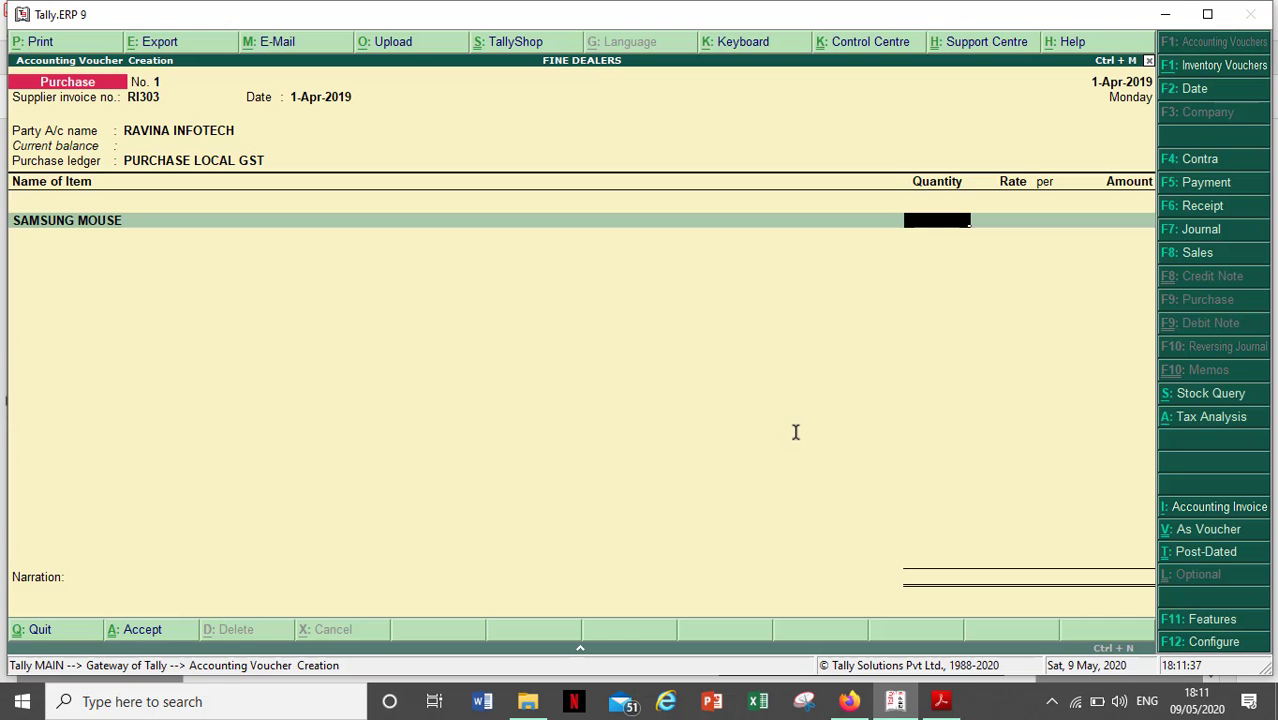
{"action": "type", "text": "15"}
{"action": "key", "text": "Return"}
{"action": "type", "text": "500"}
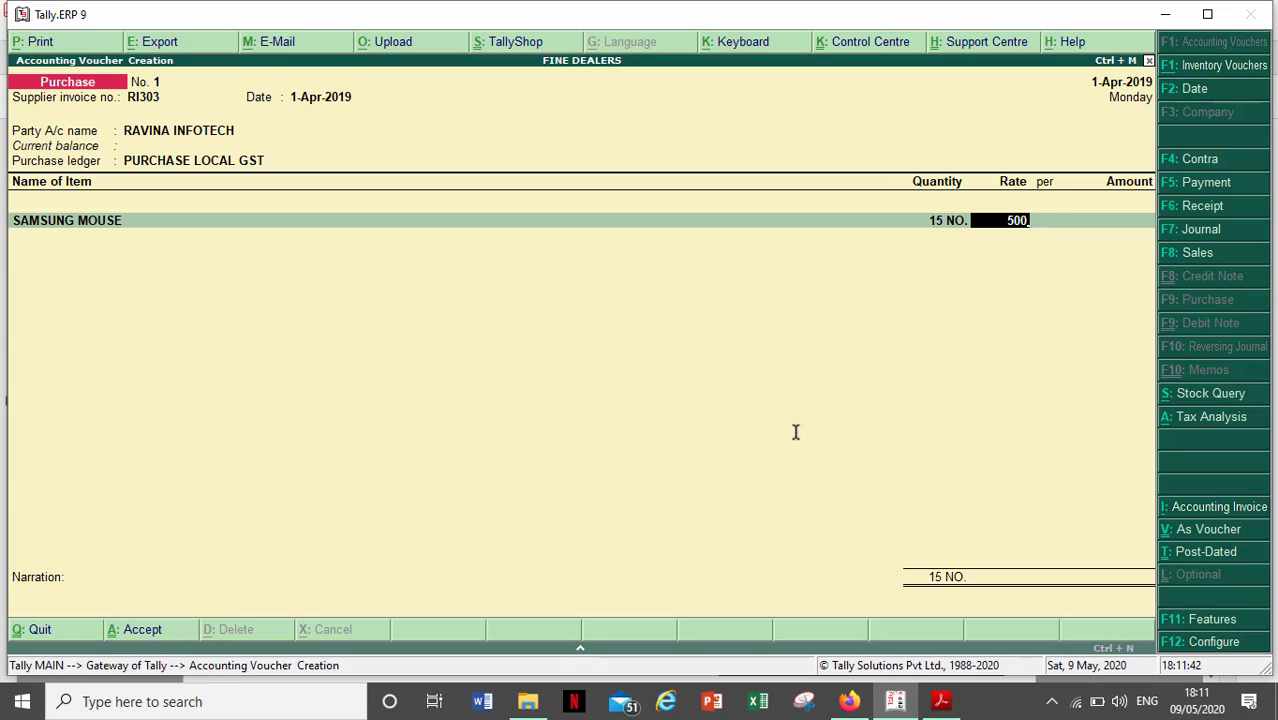
{"action": "key", "text": "Return"}
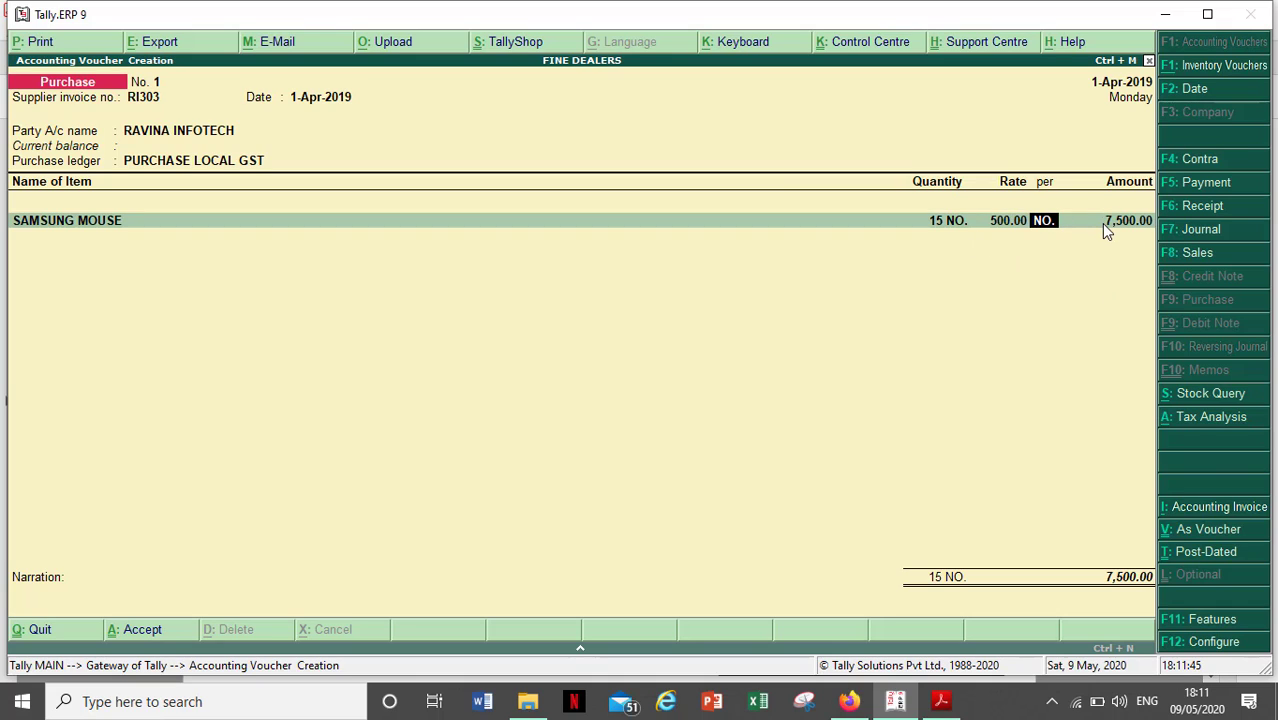
{"action": "key", "text": "Return"}
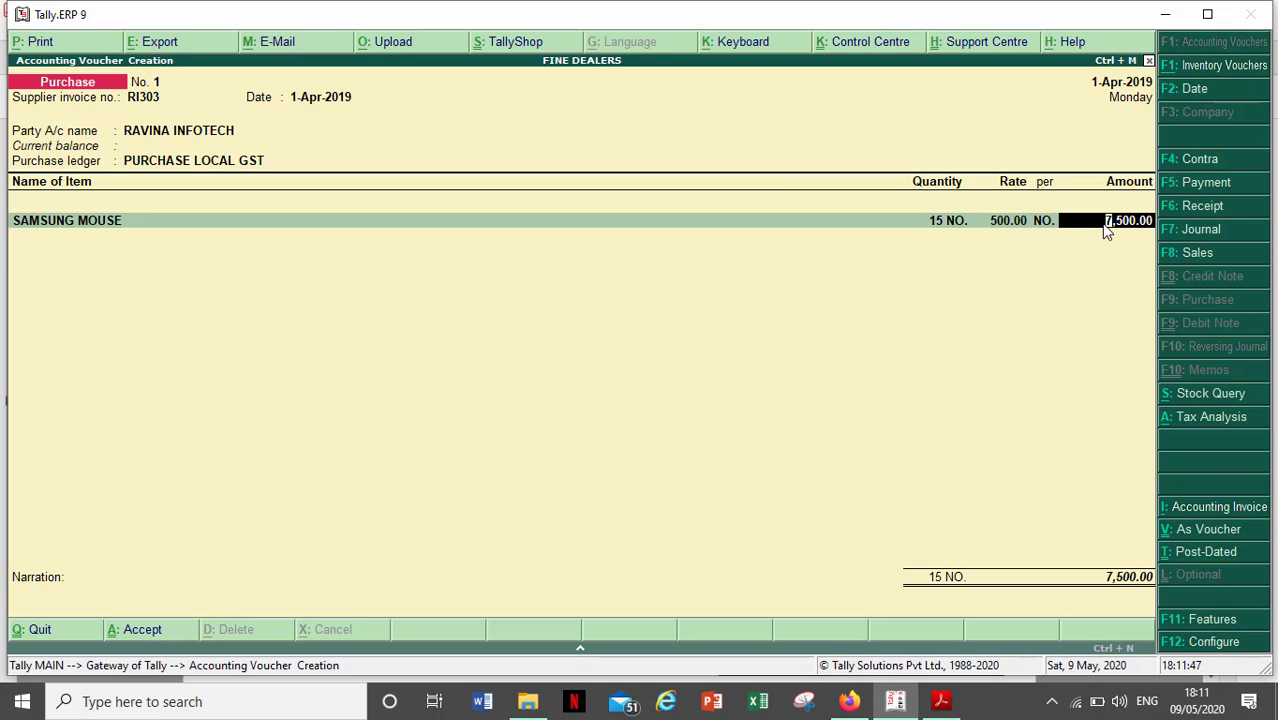
{"action": "key", "text": "Return"}
{"action": "key", "text": "Return"}
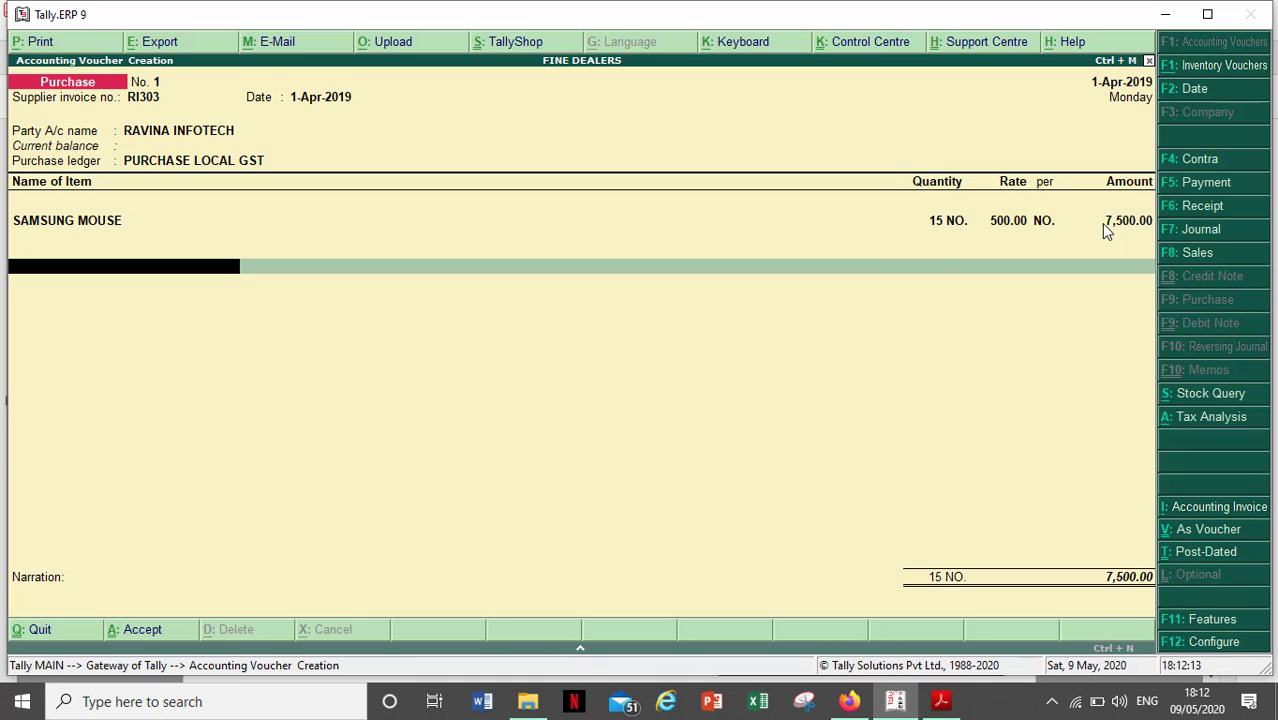
- Create a new ledger named CGST under Duties & Taxes
{"action": "key", "text": "Return"}
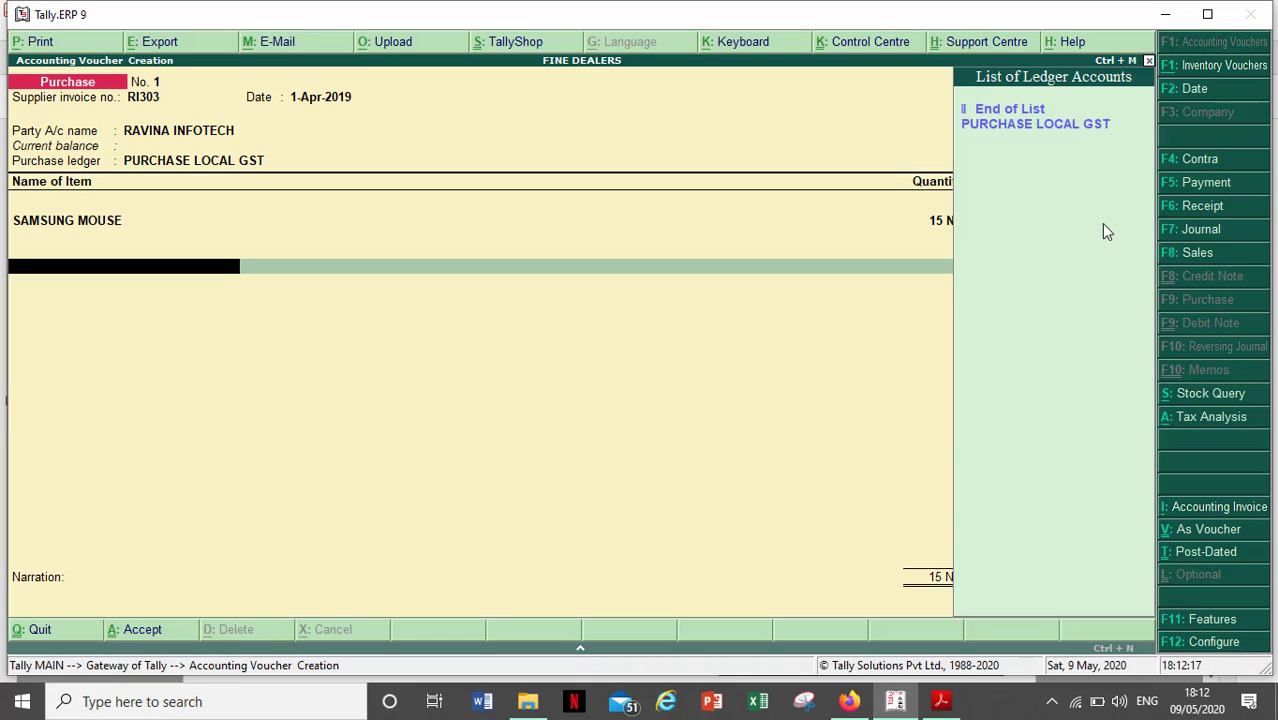
{"action": "key", "text": "alt+c"}
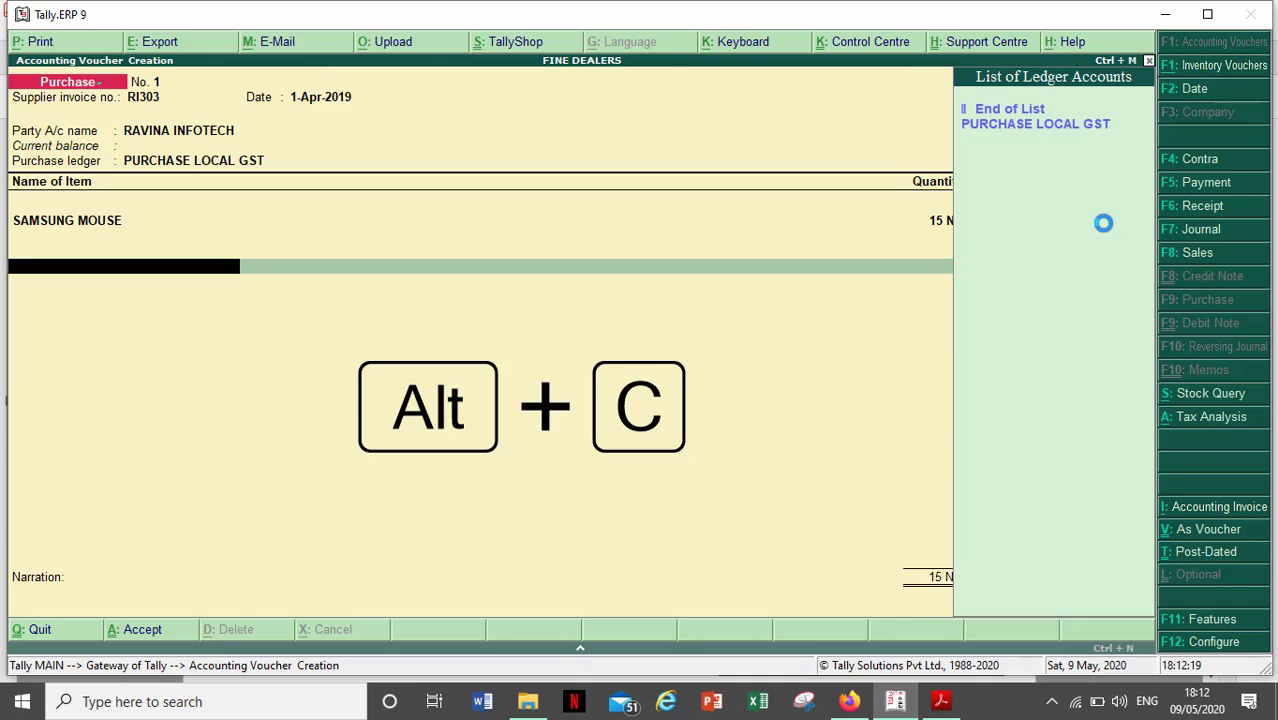
{"action": "key", "text": "alt+c"}
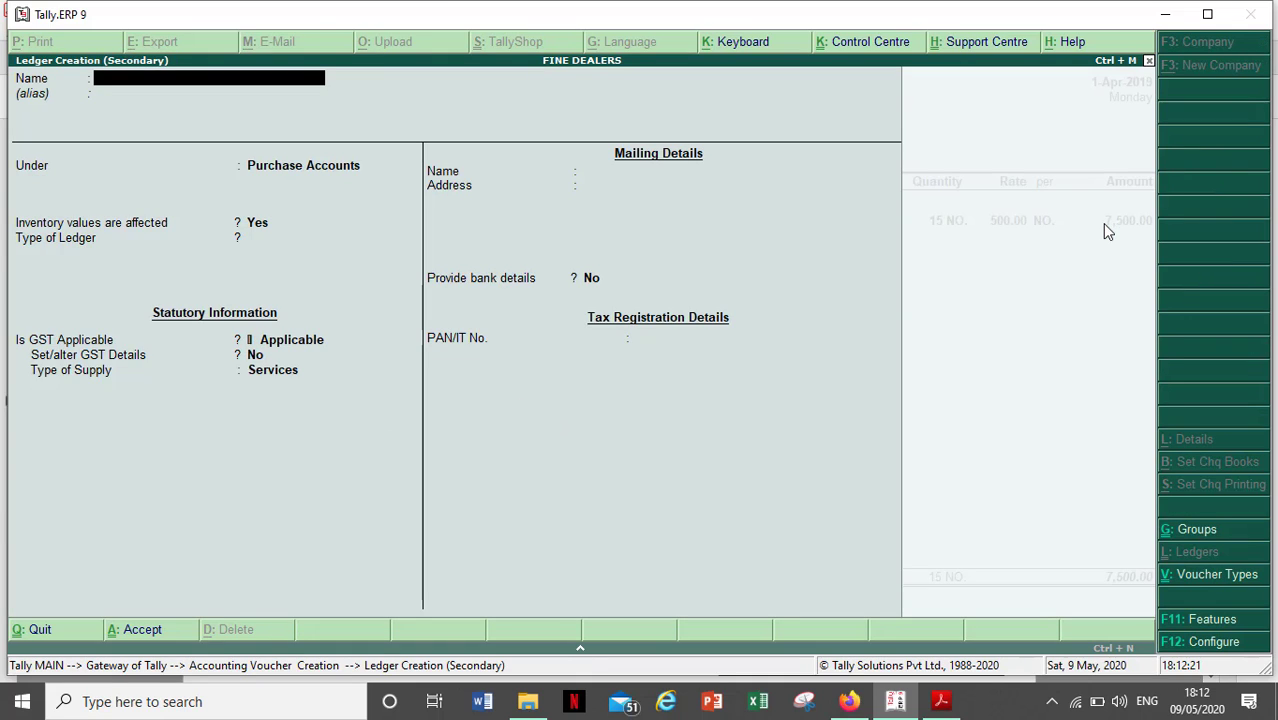
{"action": "type", "text": "CGST"}
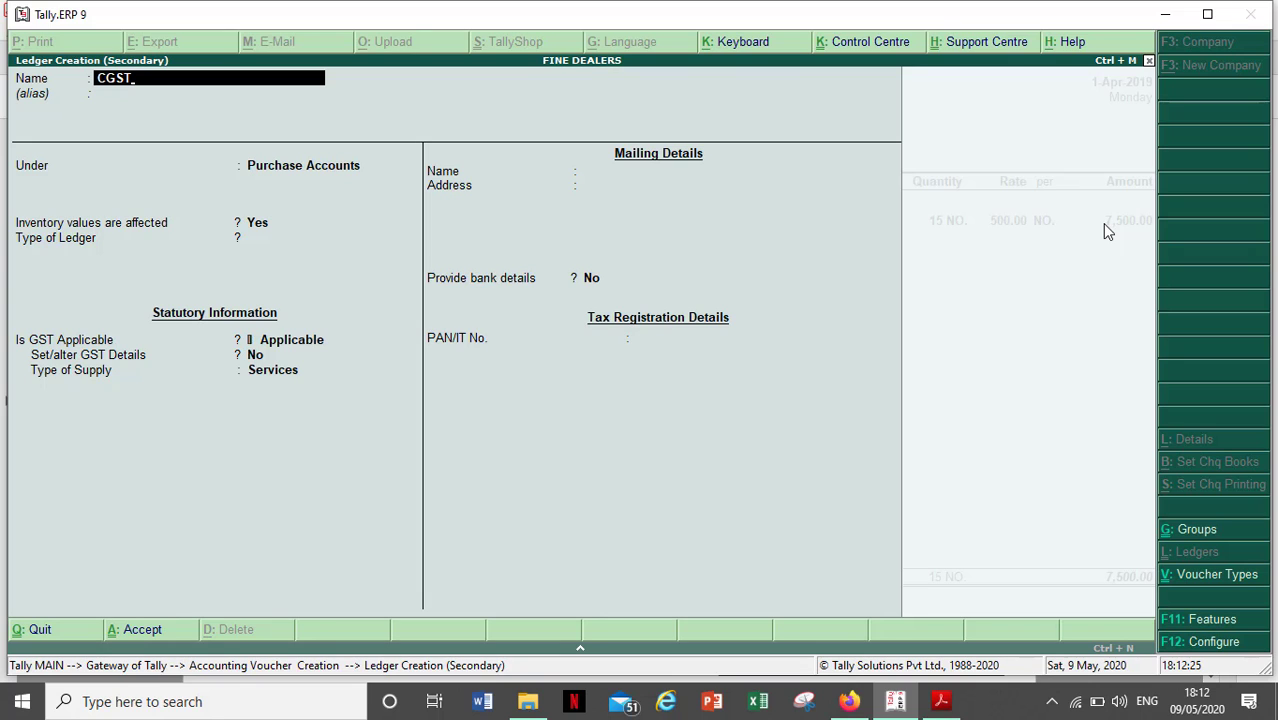
{"action": "key", "text": "Return"}
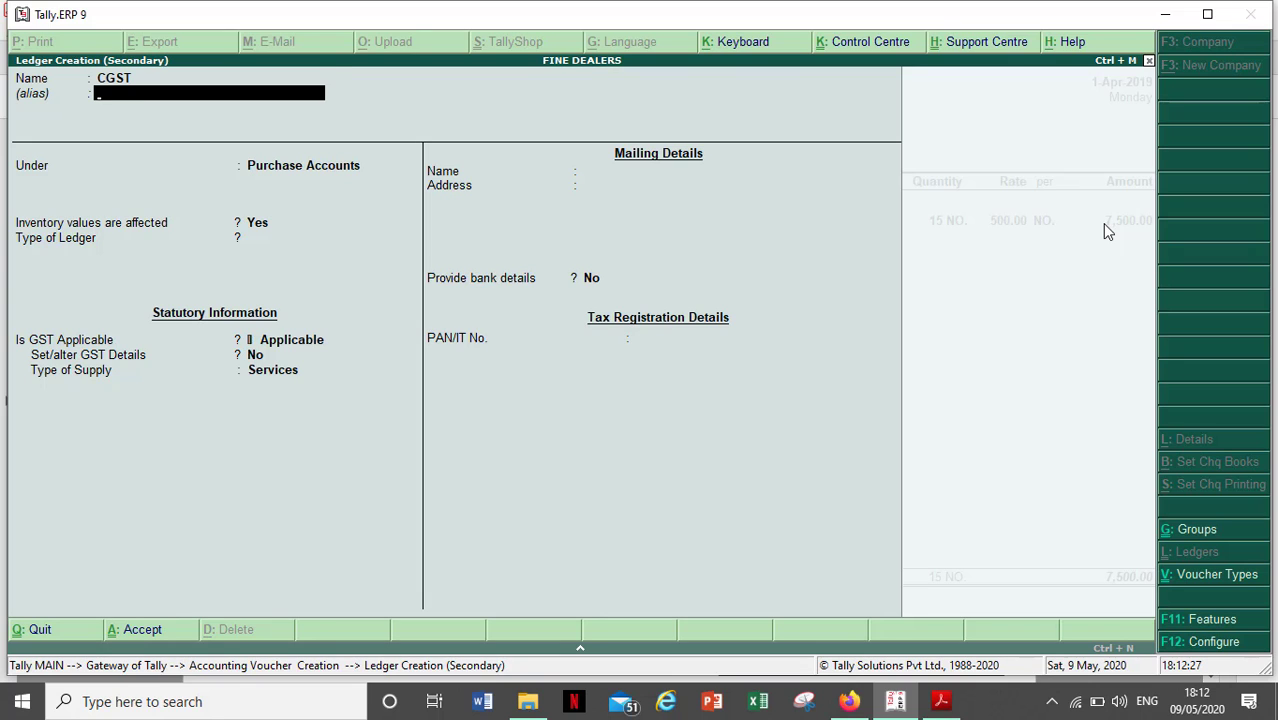
{"action": "key", "text": "Return"}
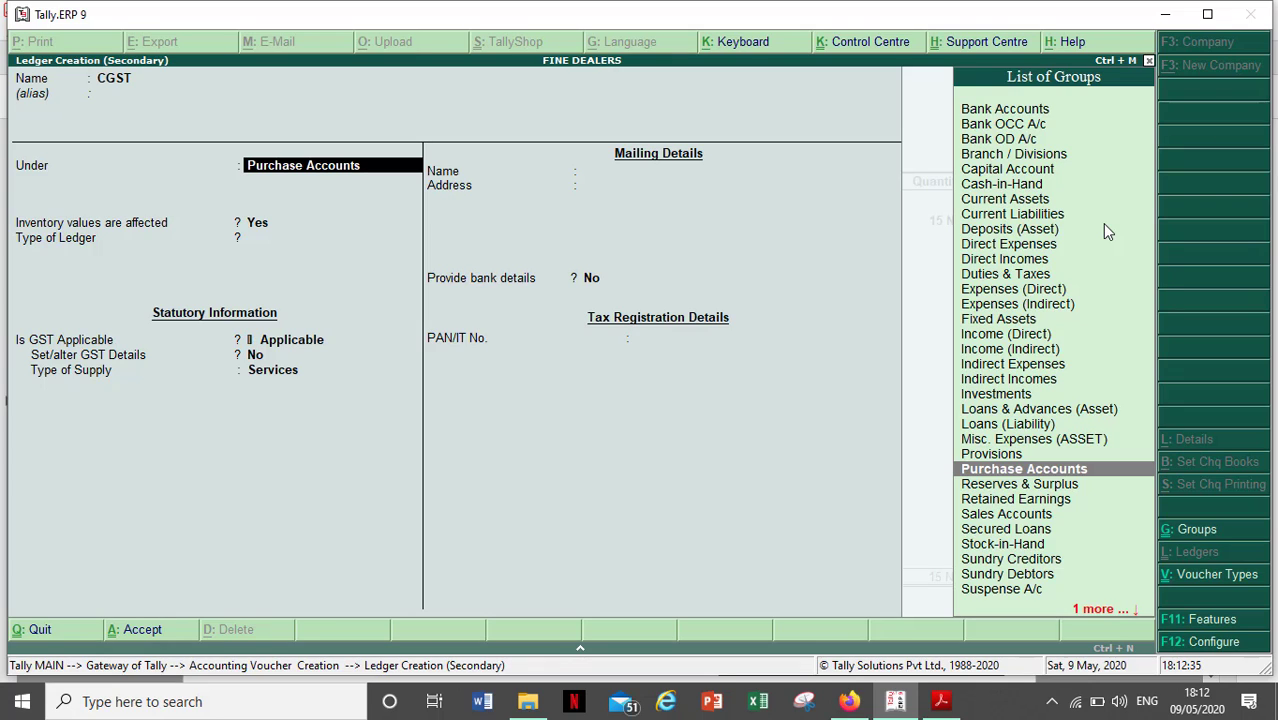
{"action": "type", "text": "DUT"}
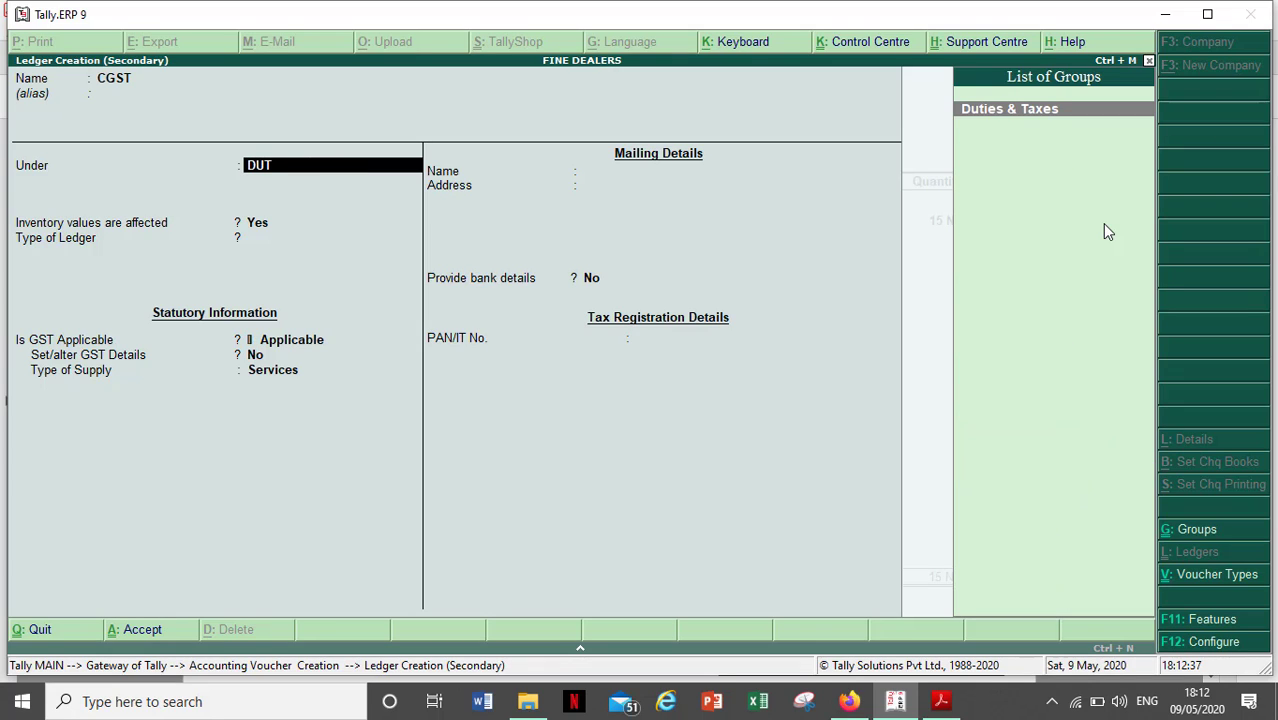
{"action": "key", "text": "Return"}
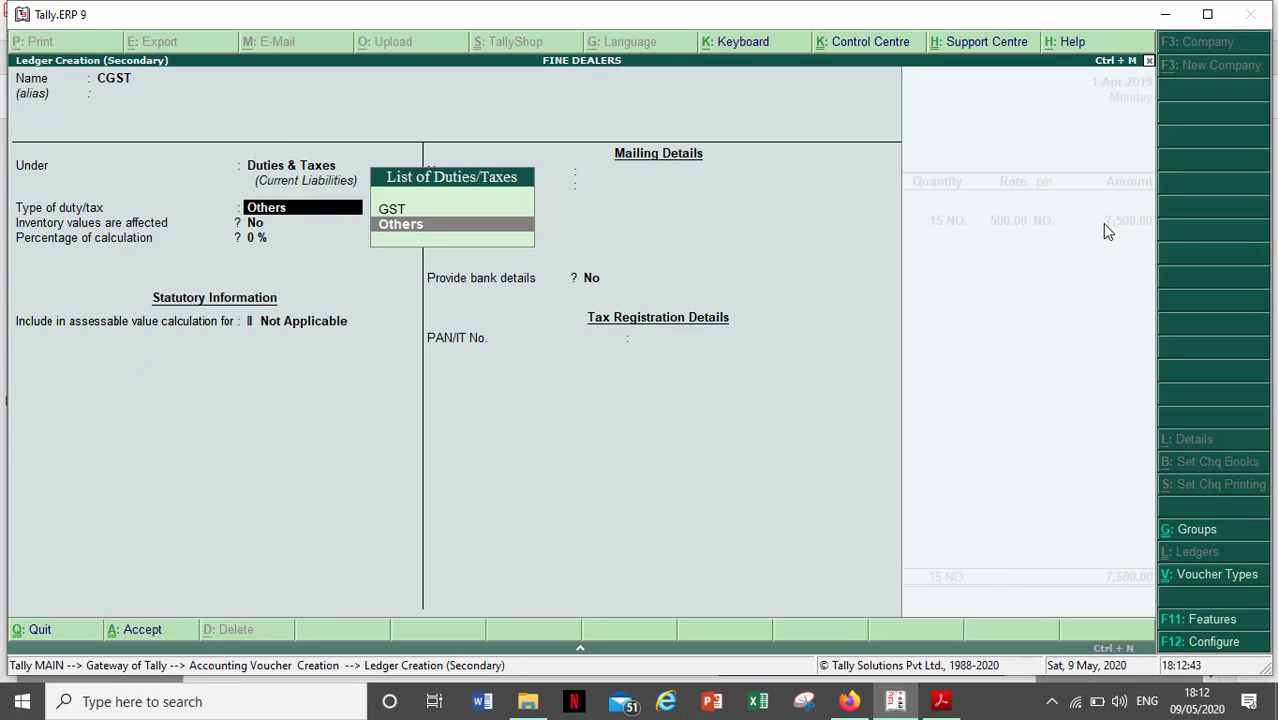
- Set CGST's duty type to GST, tax type Central Tax, rounding Not Applicable
{"action": "key", "text": "Up"}
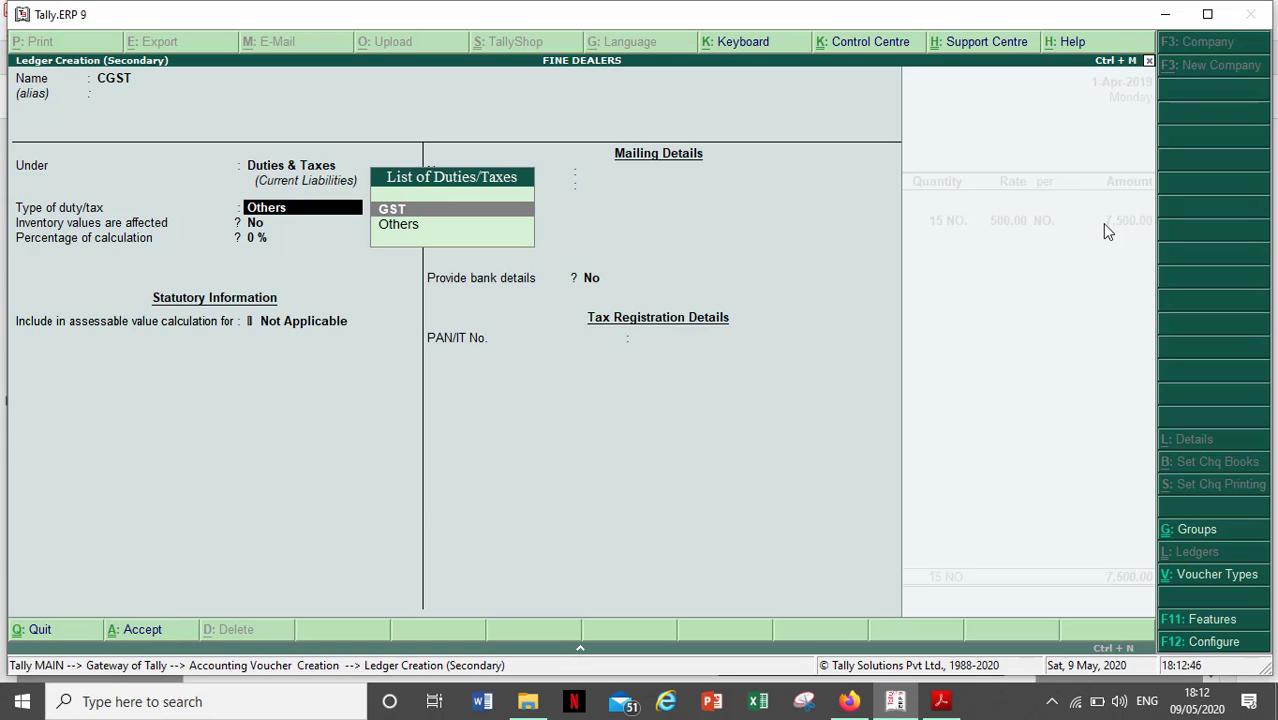
{"action": "key", "text": "Return"}
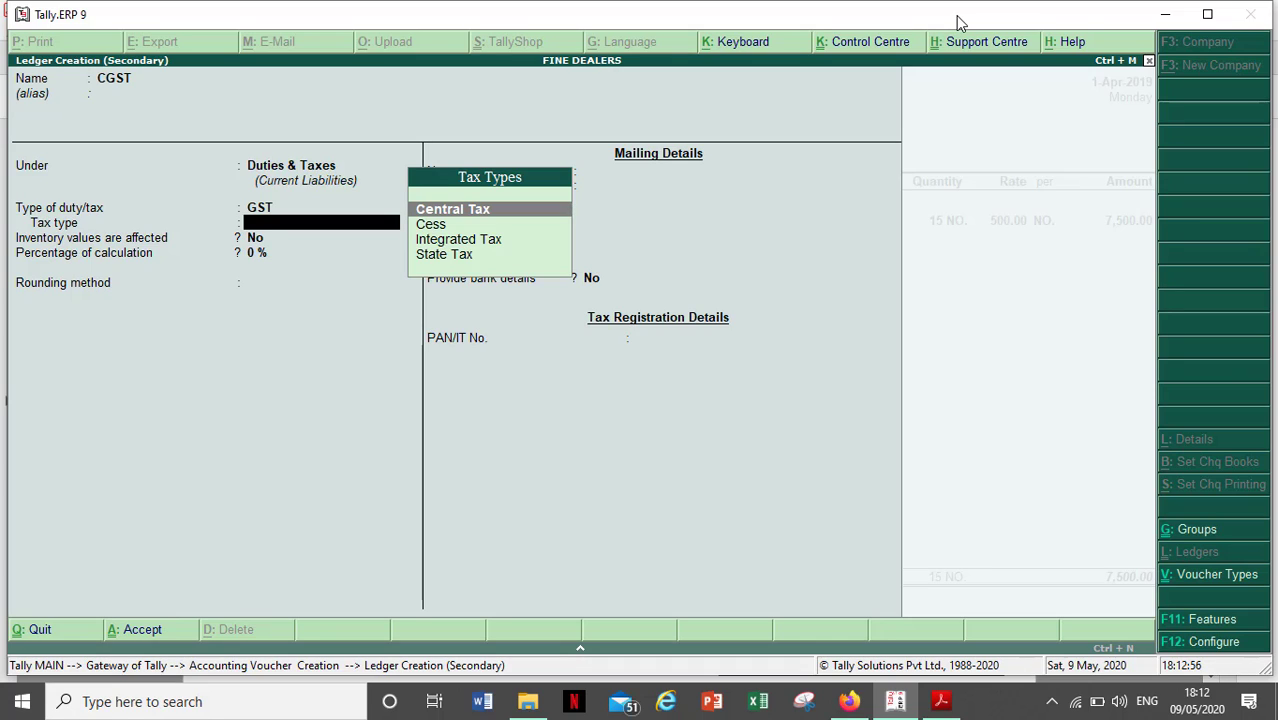
{"action": "key", "text": "Down"}
{"action": "key", "text": "Up"}
{"action": "key", "text": "Return"}
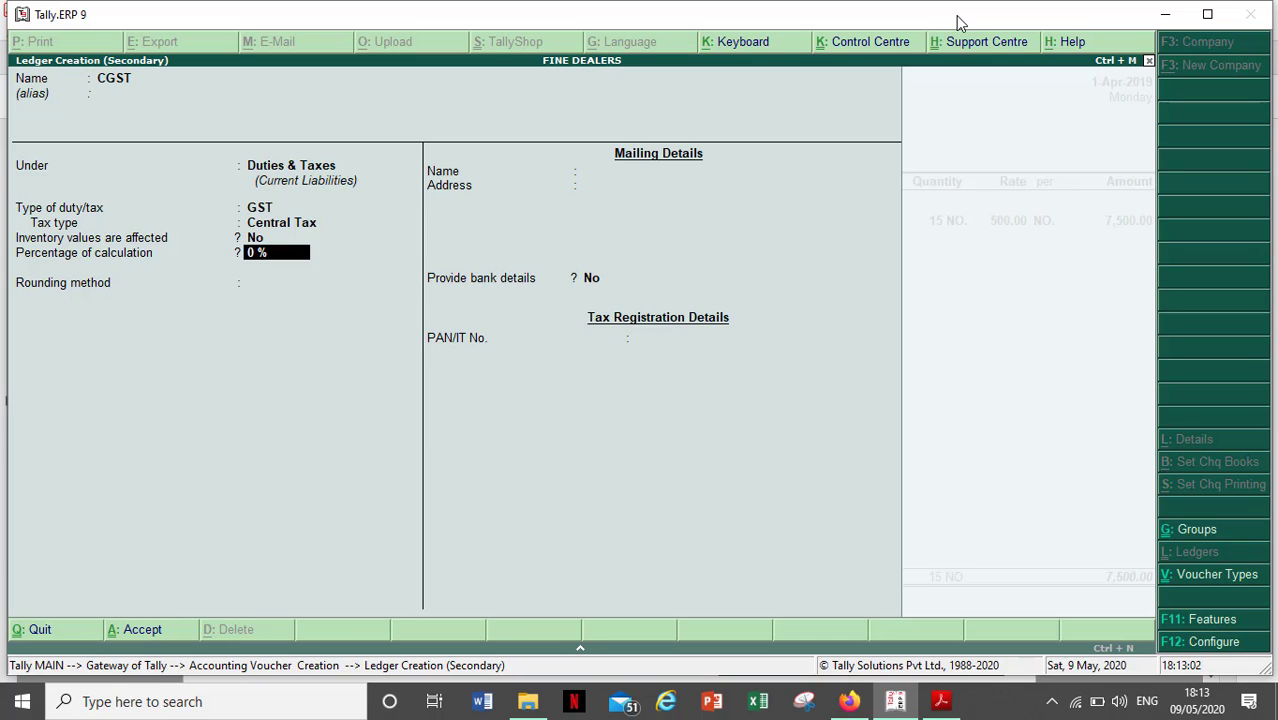
{"action": "key", "text": "Return"}
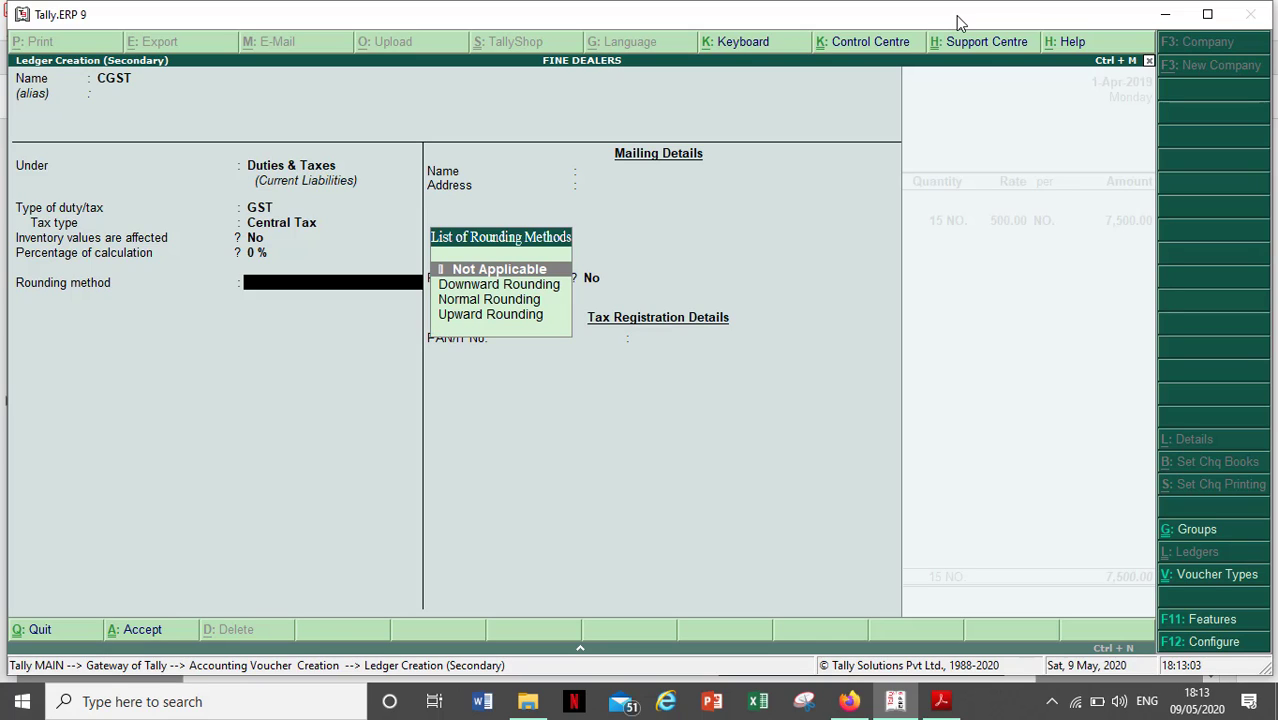
{"action": "key", "text": "Return"}
{"action": "key", "text": "Return"}
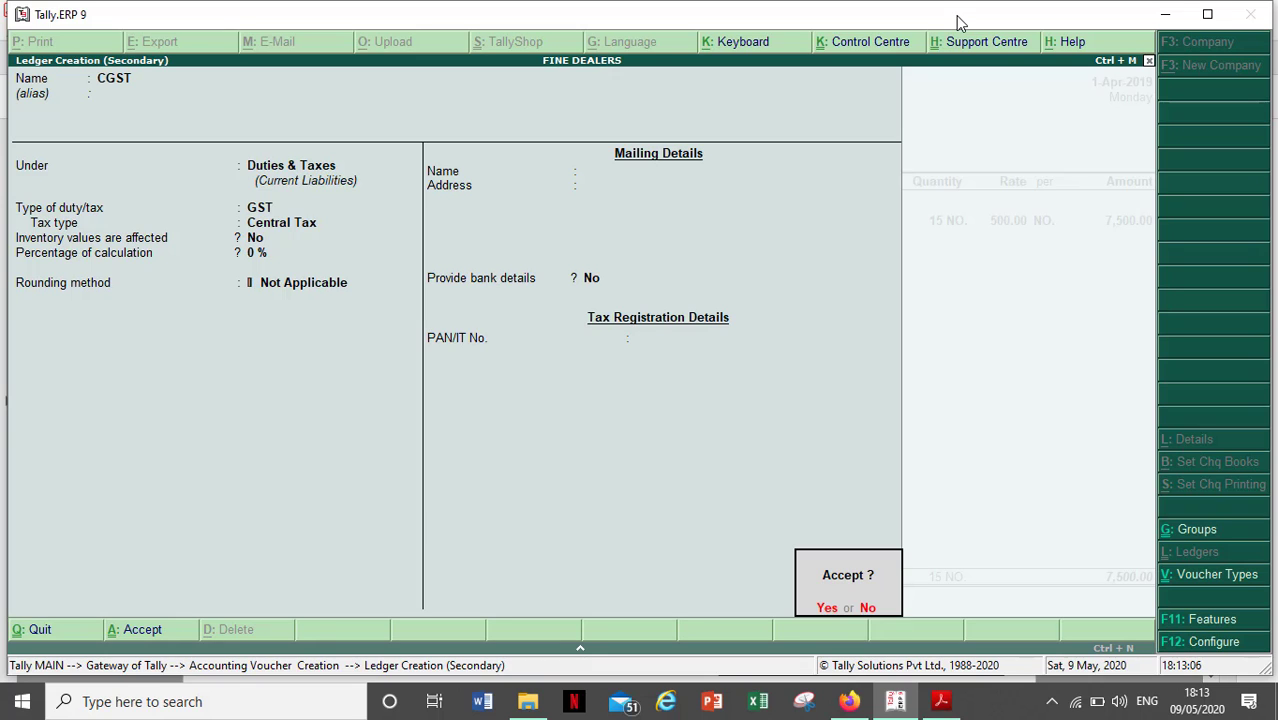
{"action": "key", "text": "Return"}
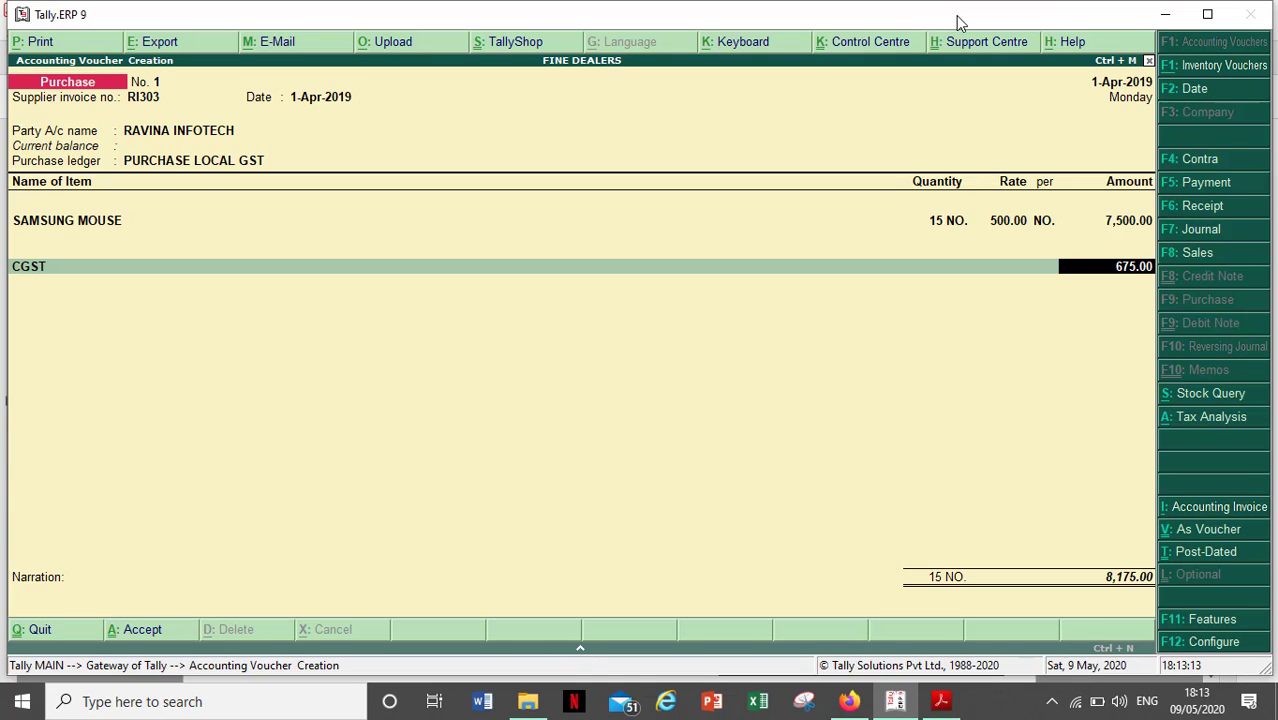
- Confirm CGST at 675.00 and create a new ledger SGST under Duties & Taxes
{"action": "key", "text": "Return"}
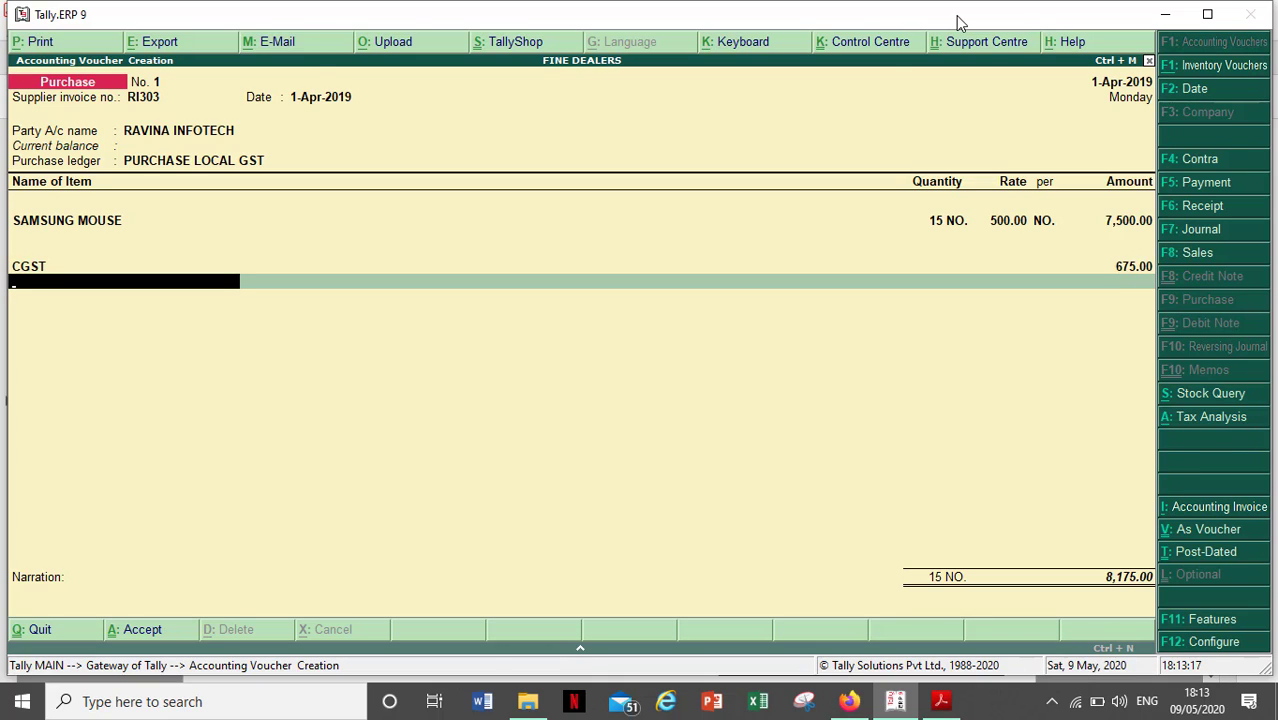
{"action": "key", "text": "alt+c"}
{"action": "type", "text": "SGST"}
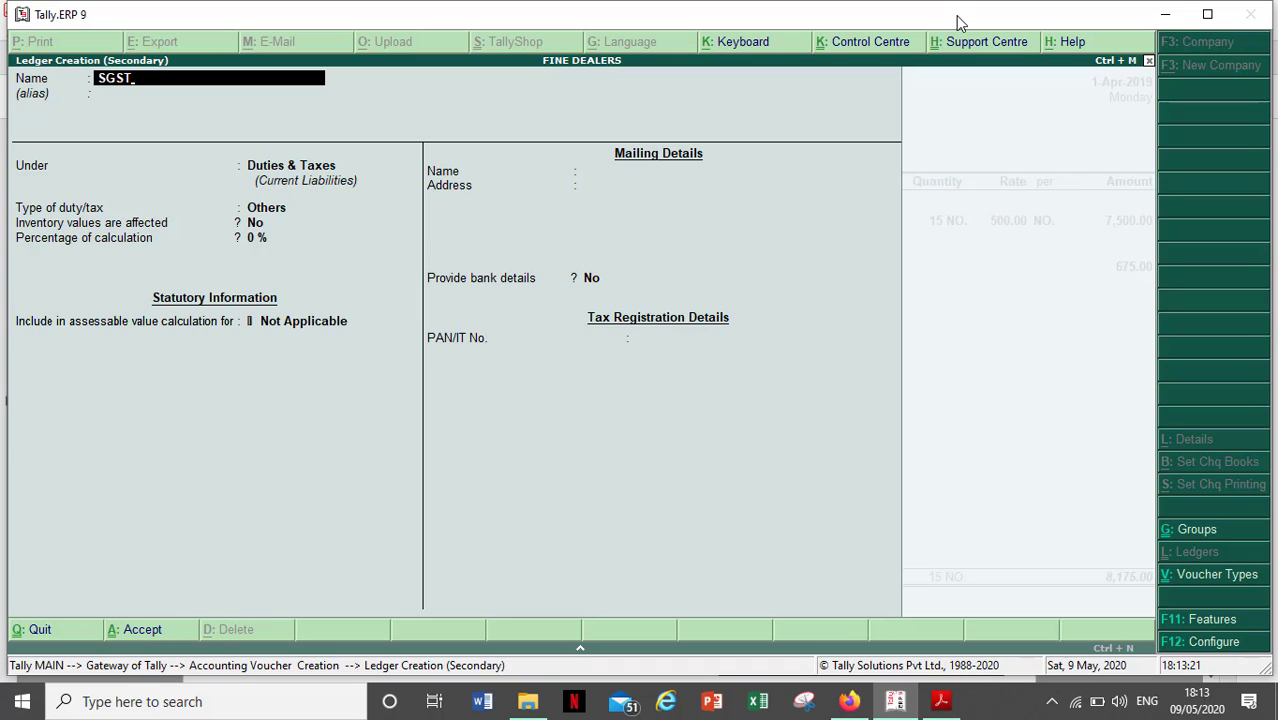
{"action": "key", "text": "Return"}
{"action": "key", "text": "Return"}
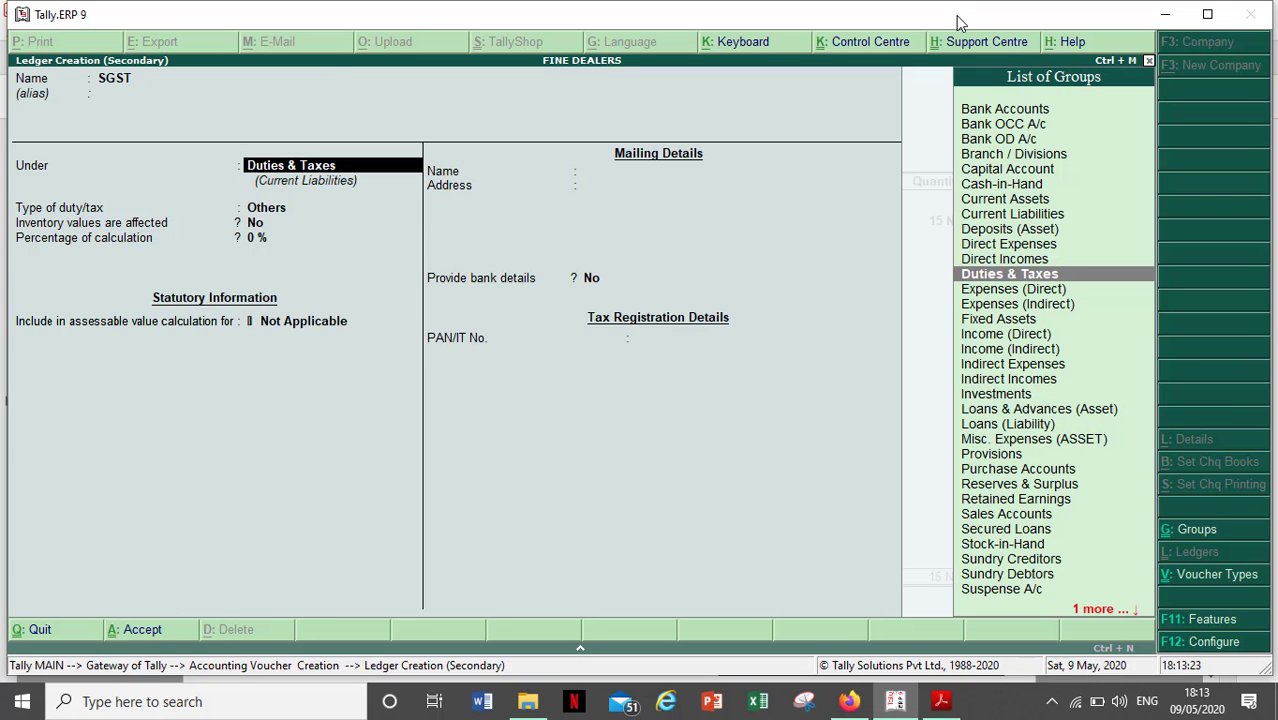
{"action": "key", "text": "Return"}
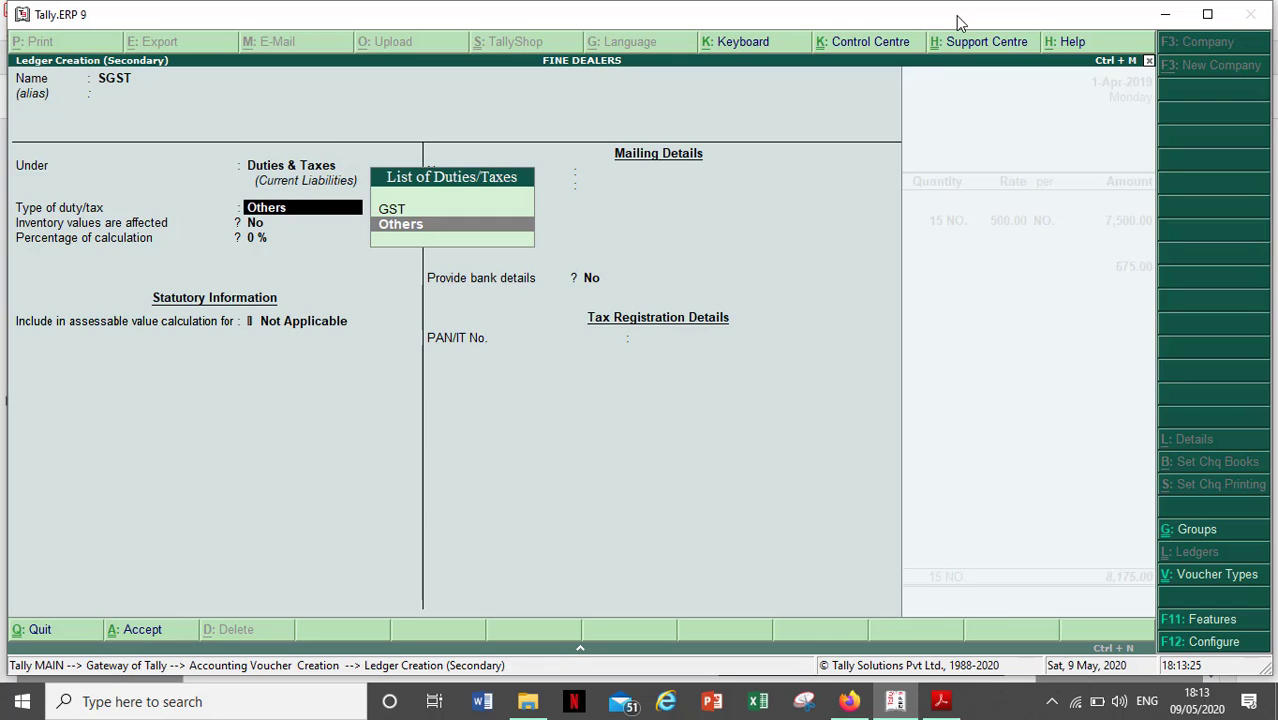
- Set SGST's duty type to GST, tax type State Tax, rounding Not Applicable
{"action": "key", "text": "Up"}
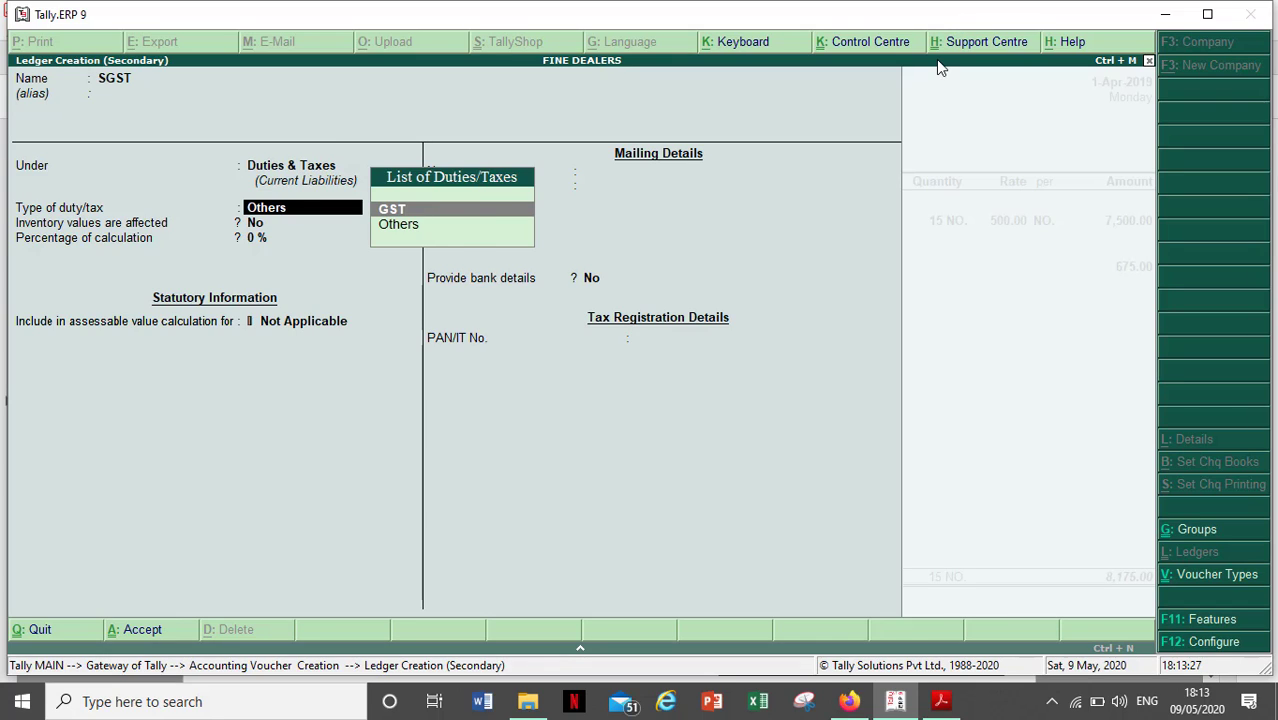
{"action": "key", "text": "Return"}
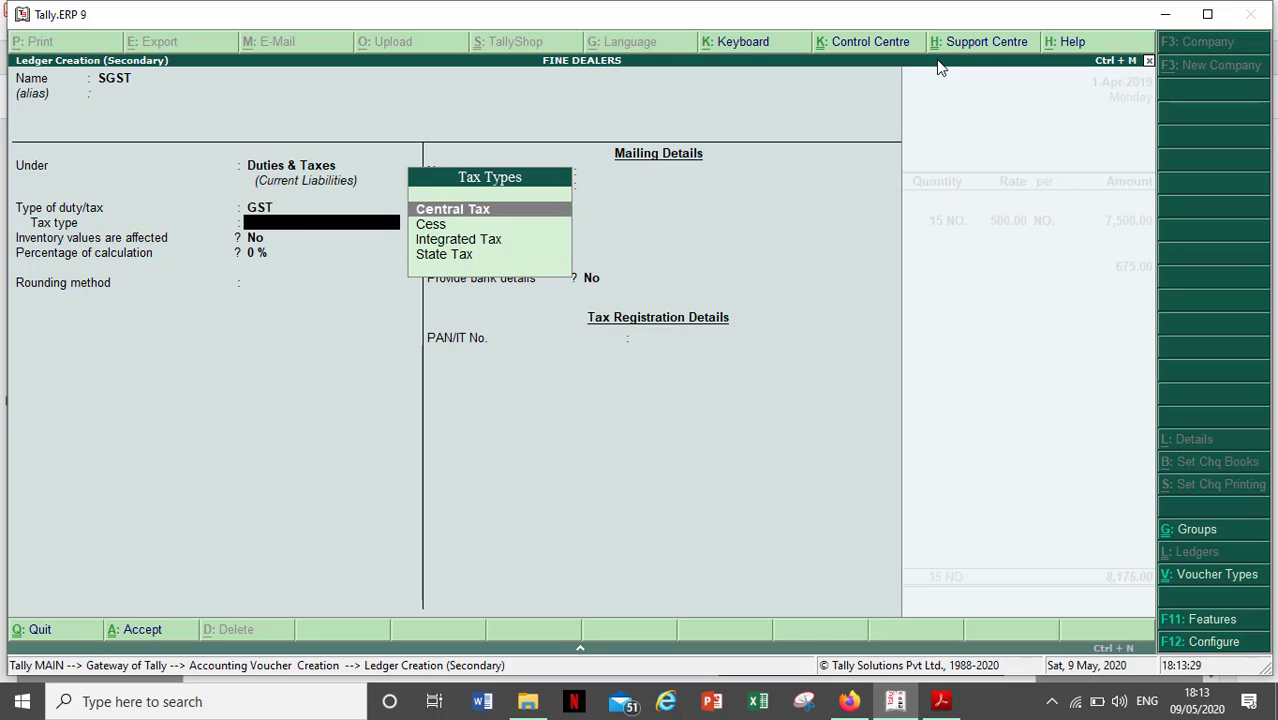
{"action": "key", "text": "Down"}
{"action": "key", "text": "Down"}
{"action": "key", "text": "Down"}
{"action": "key", "text": "Return"}
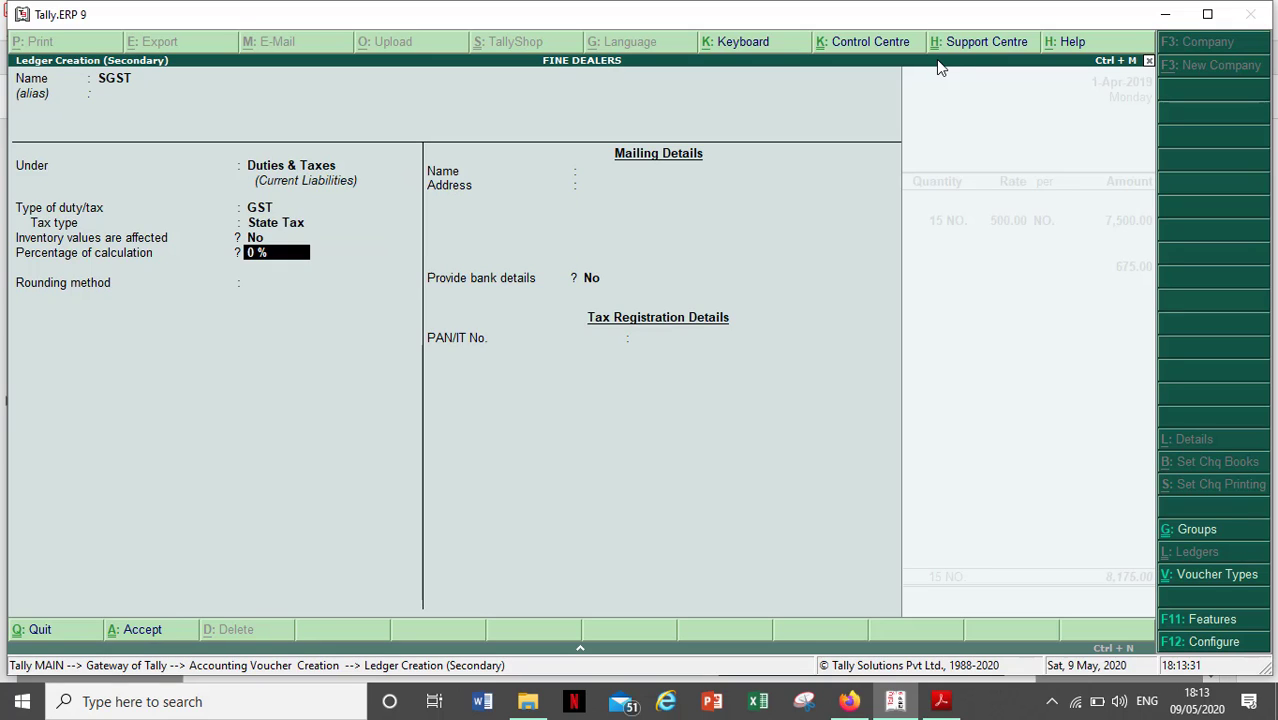
{"action": "key", "text": "Return"}
{"action": "key", "text": "Return"}
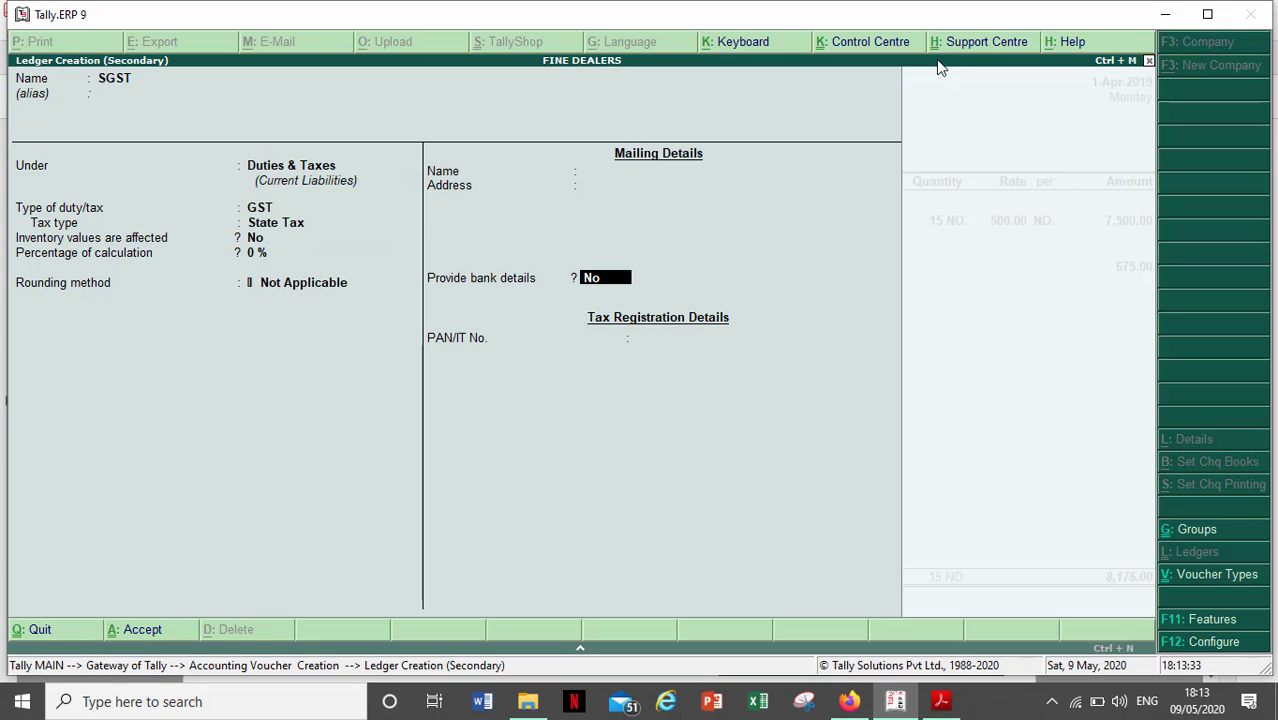
{"action": "key", "text": "Return"}
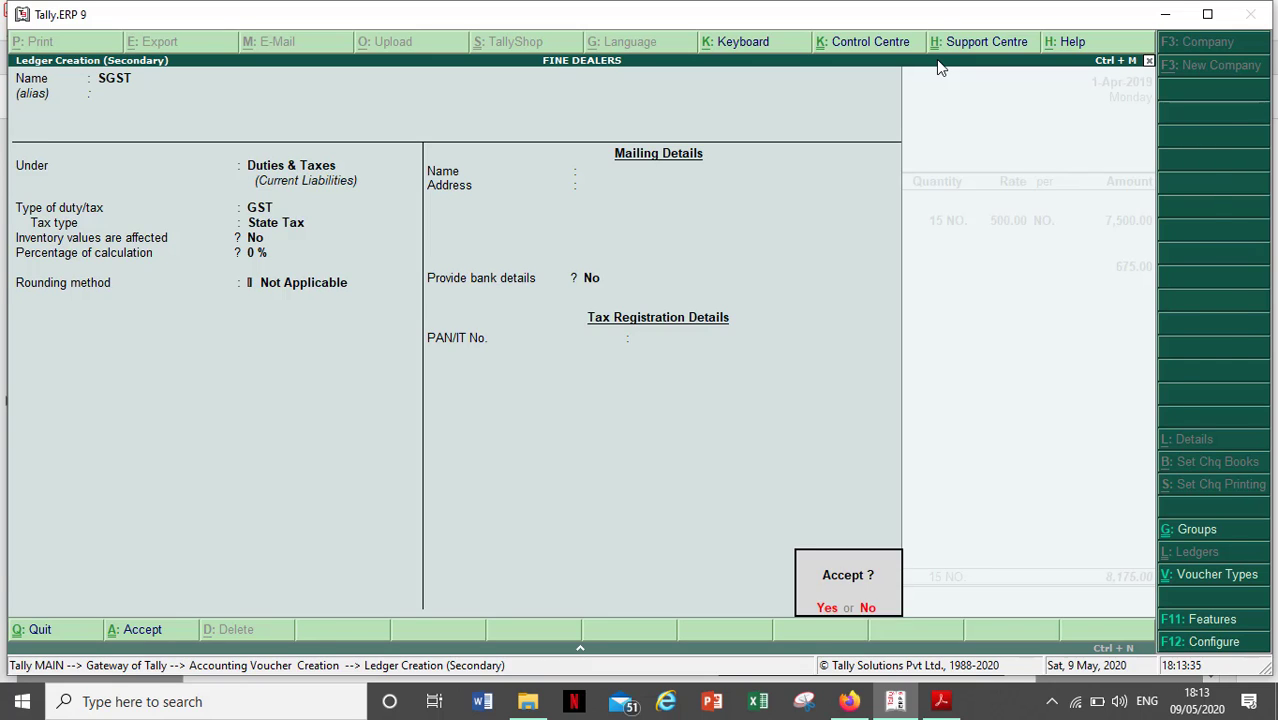
{"action": "key", "text": "Return"}
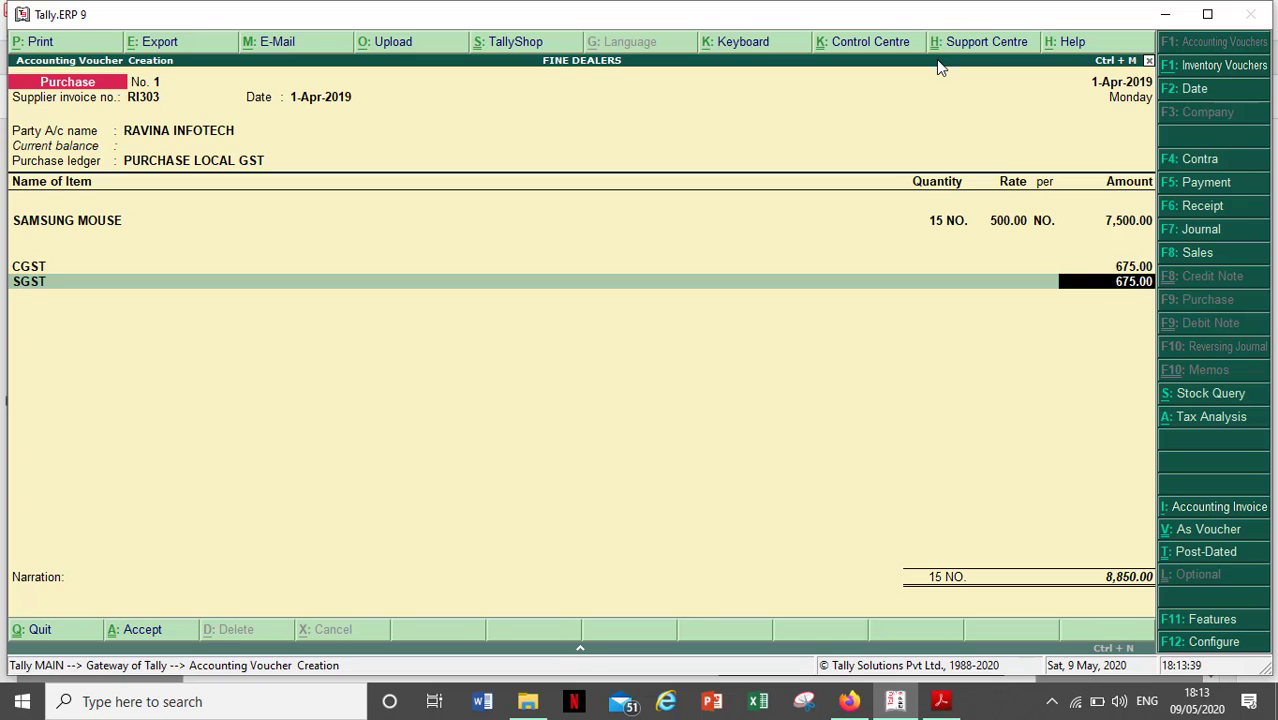
- Confirm SGST at 675.00 against the invoice and enter narration 'Being Mouse Purchased'
{"action": "key", "text": "alt+Tab"}
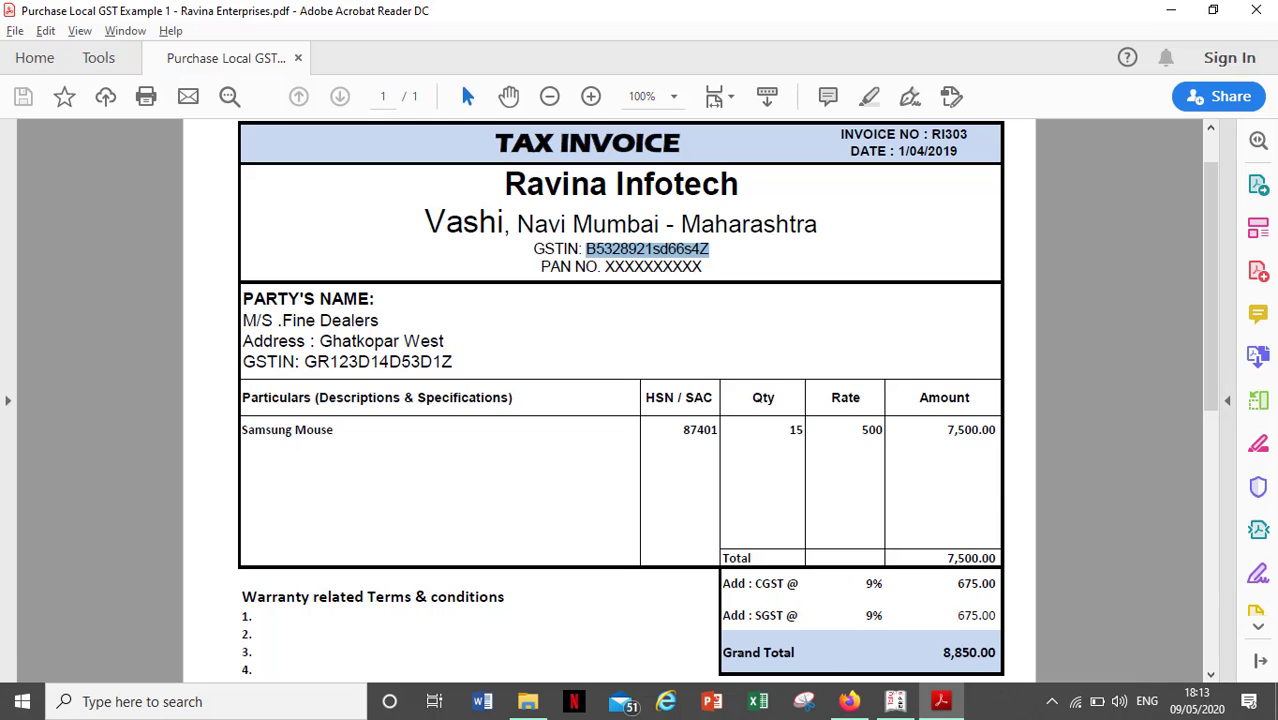
{"action": "key", "text": "alt+Tab"}
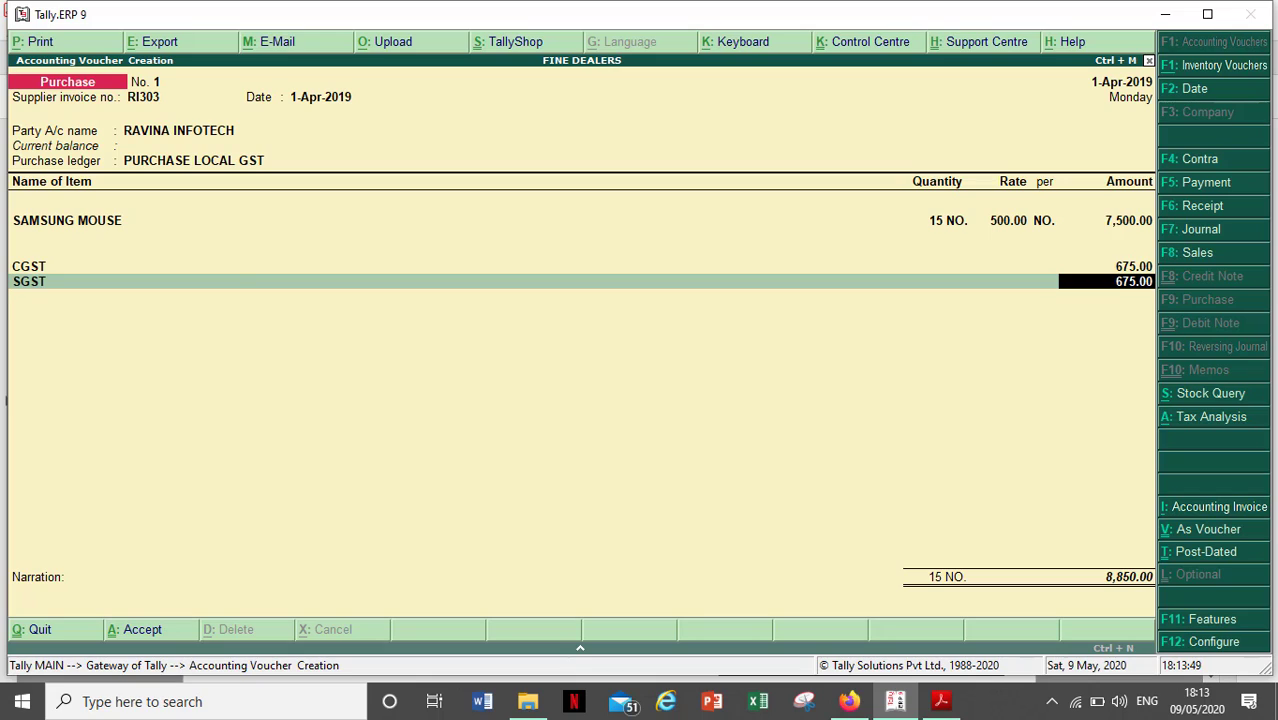
{"action": "key", "text": "Return"}
{"action": "key", "text": "Return"}
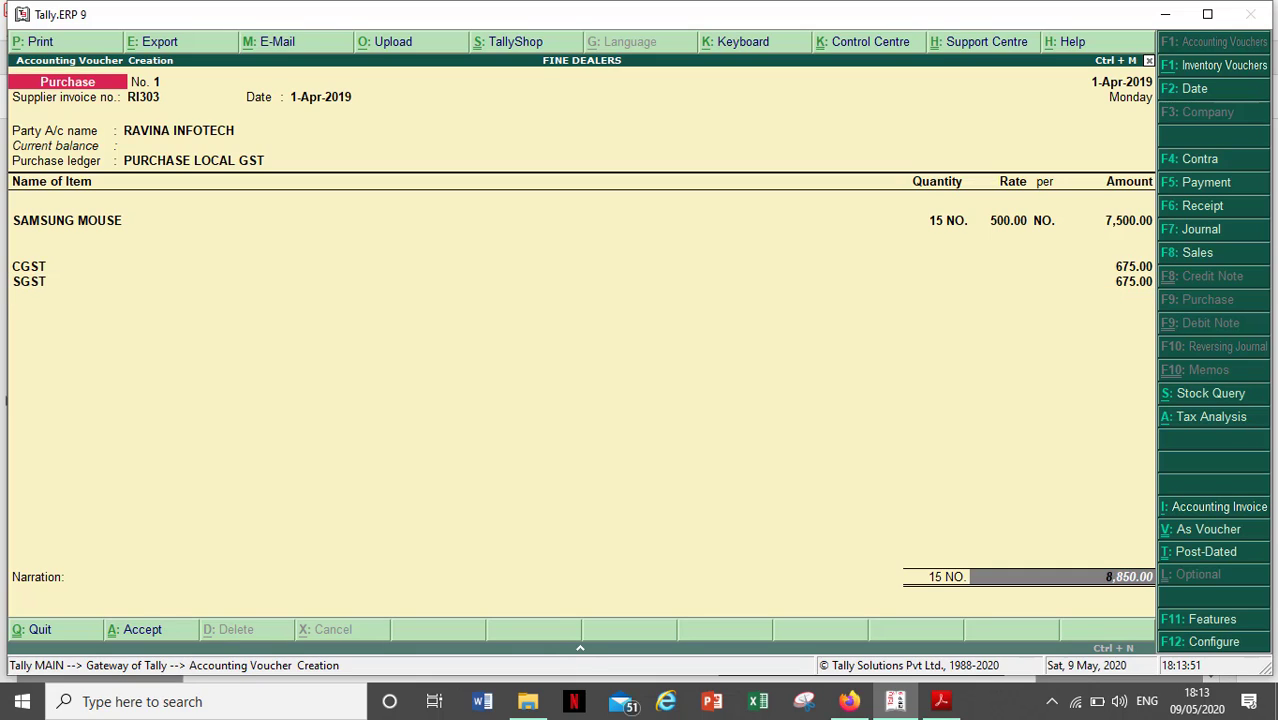
{"action": "key", "text": "Return"}
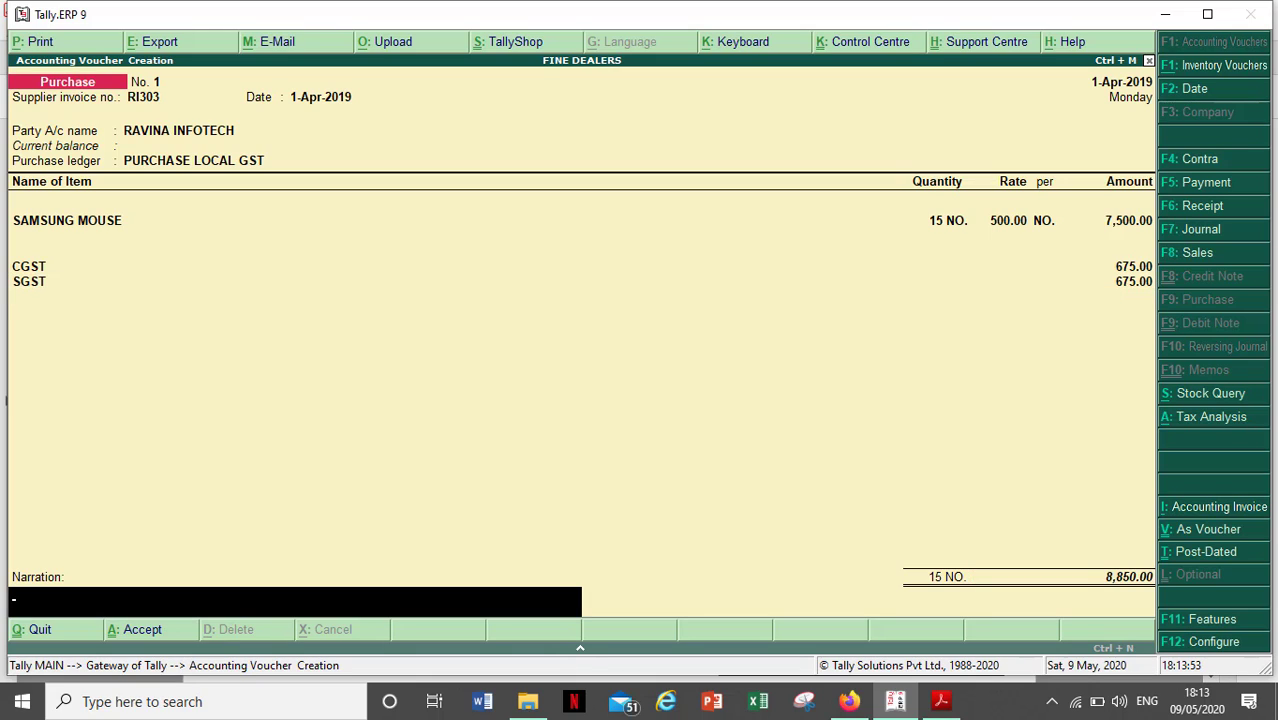
{"action": "type", "text": "Being Mouse Purchased"}
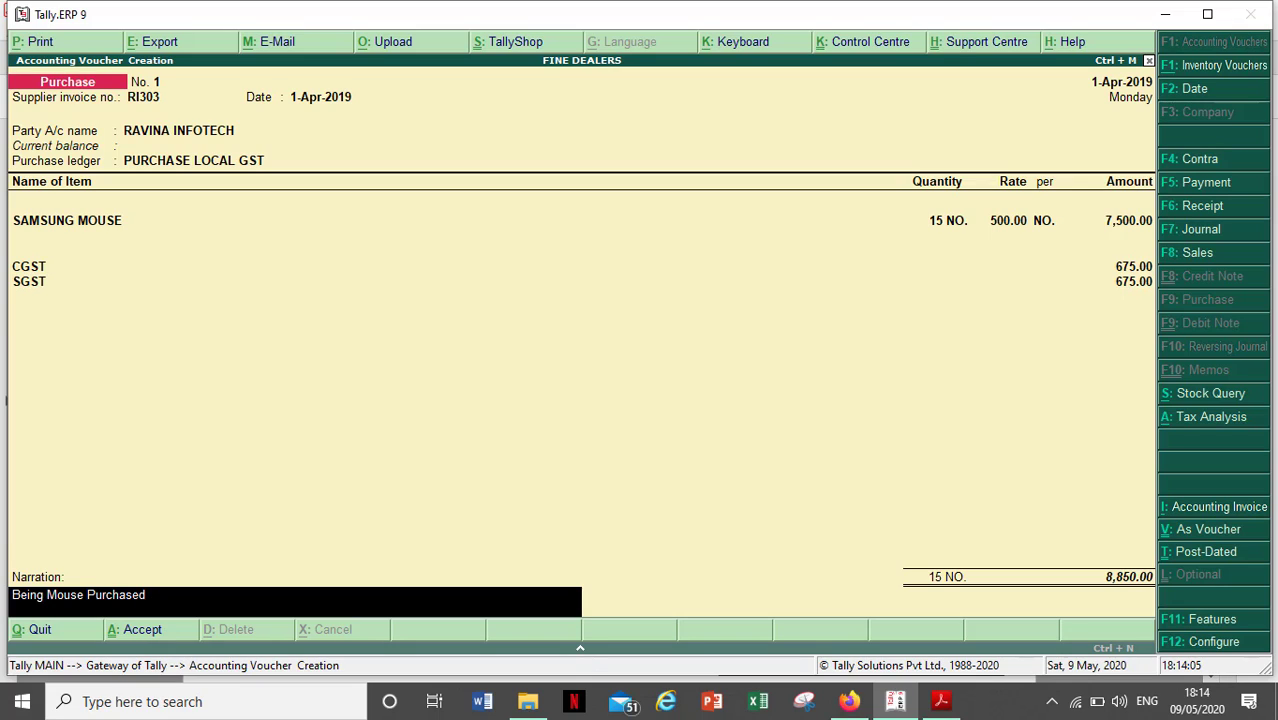
{"action": "key", "text": "Return"}
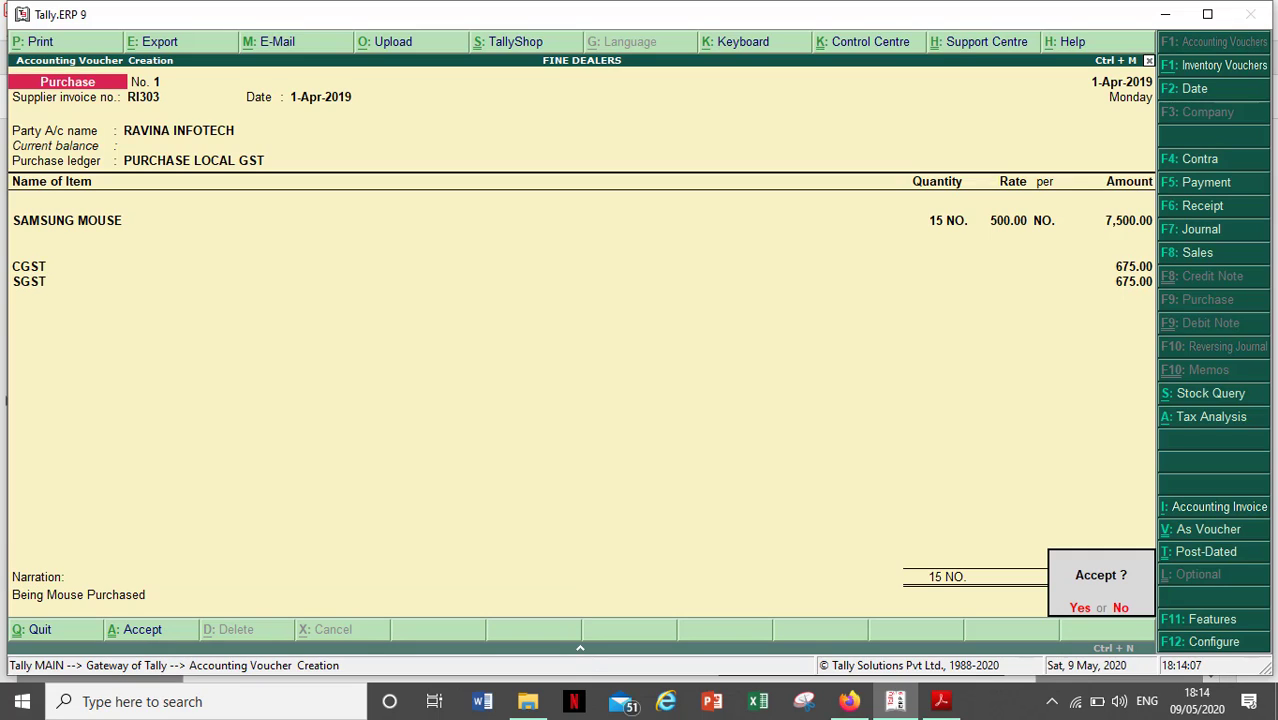